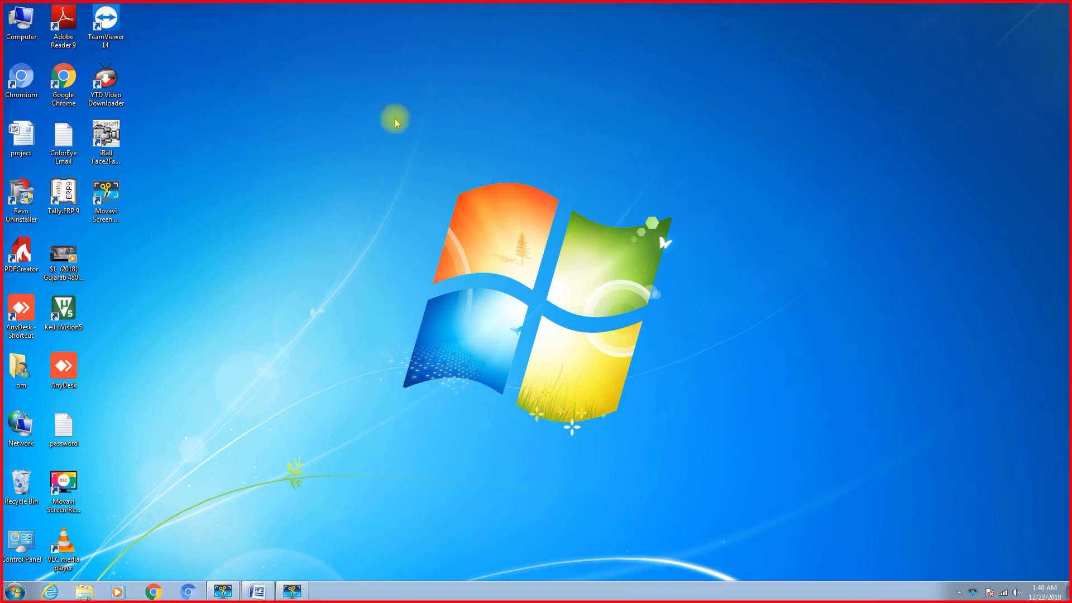
- Examine the program shortcuts, files and folders on the desktop, including the Movavi, AnyDesk and Tally.ERP 9 icons
left_click(106, 195)
left_click(89, 232)
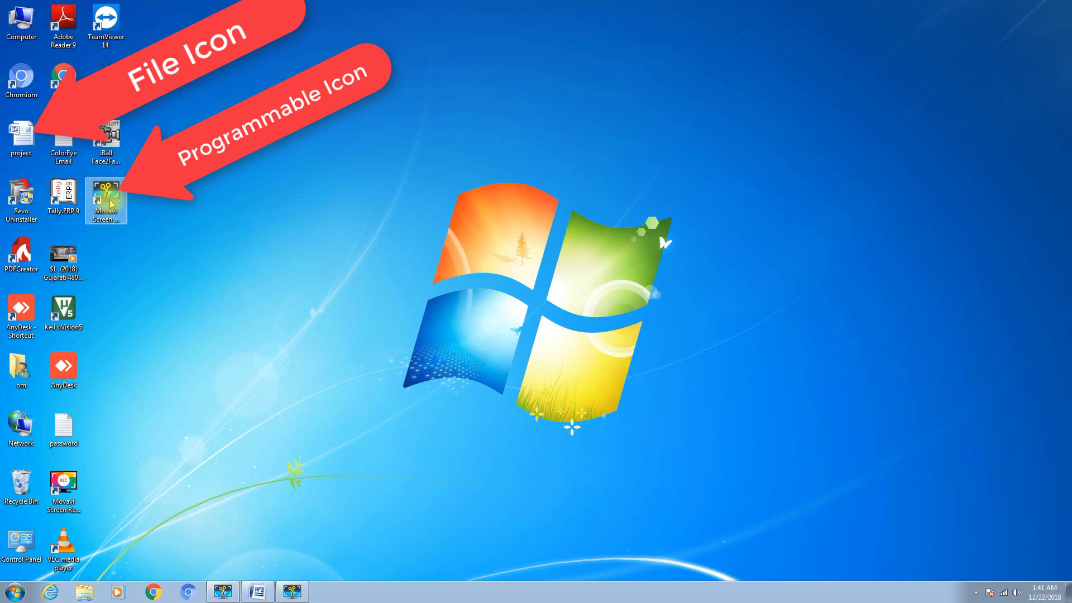
left_click(19, 373)
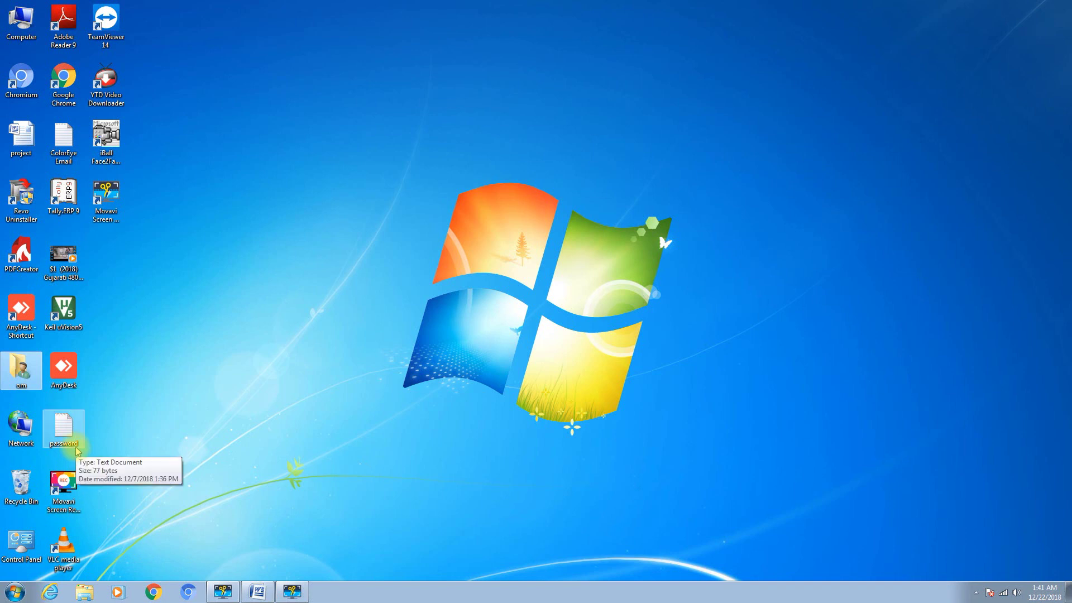
left_click(76, 370)
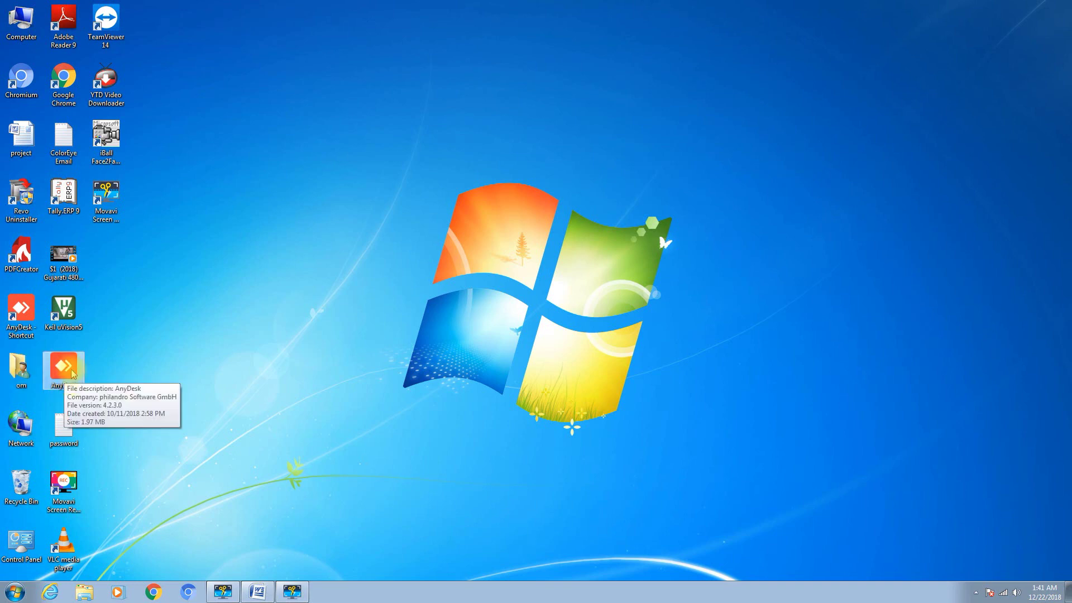
left_click(56, 202)
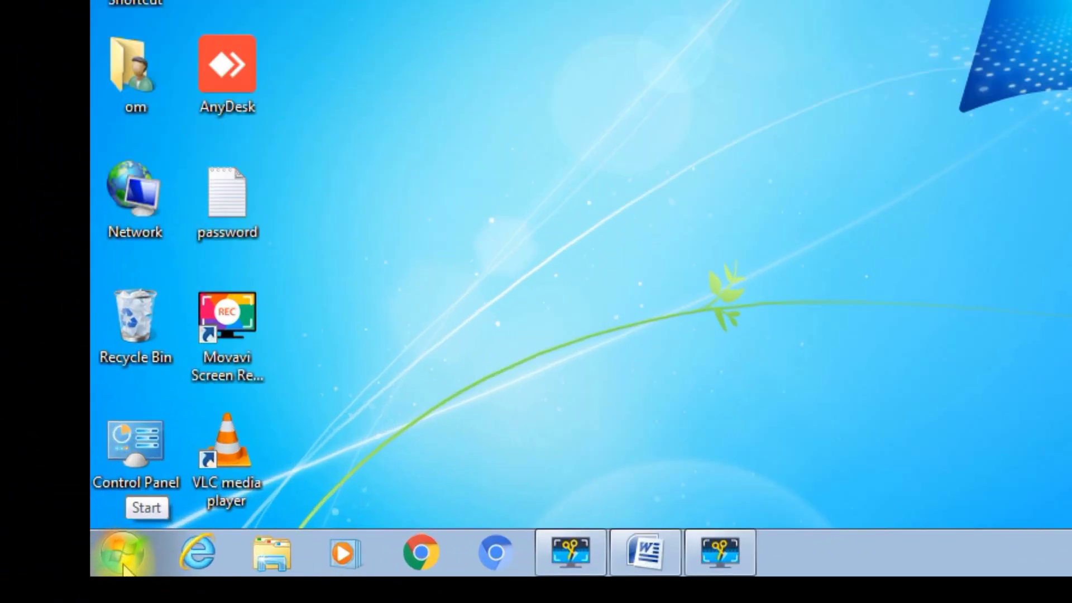
- Look over the Start menu and the taskbar's notification area, including the date and the hidden icons
left_click(16, 593)
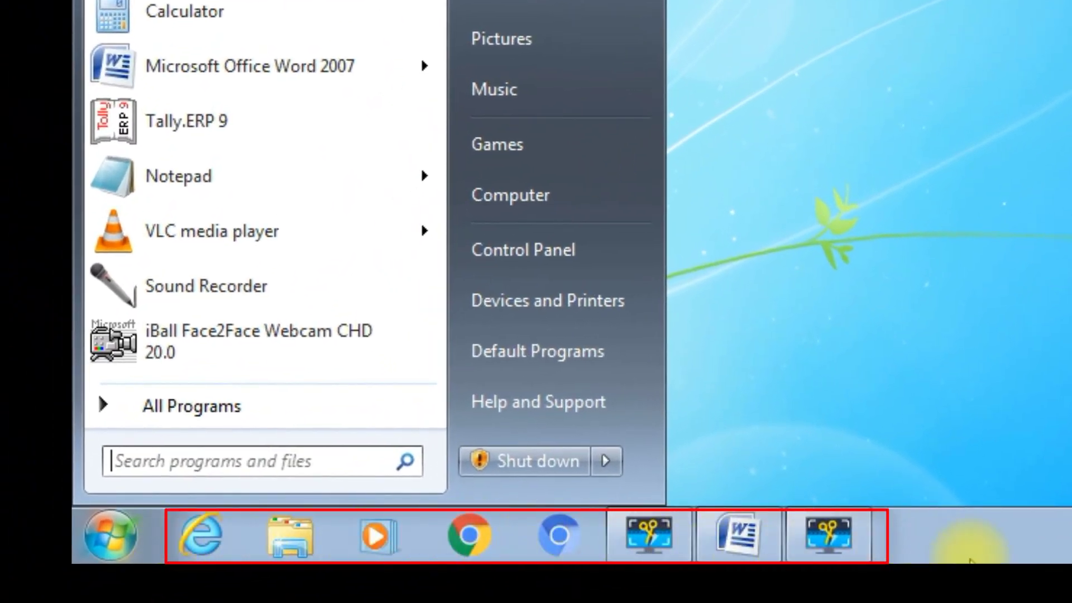
left_click(981, 555)
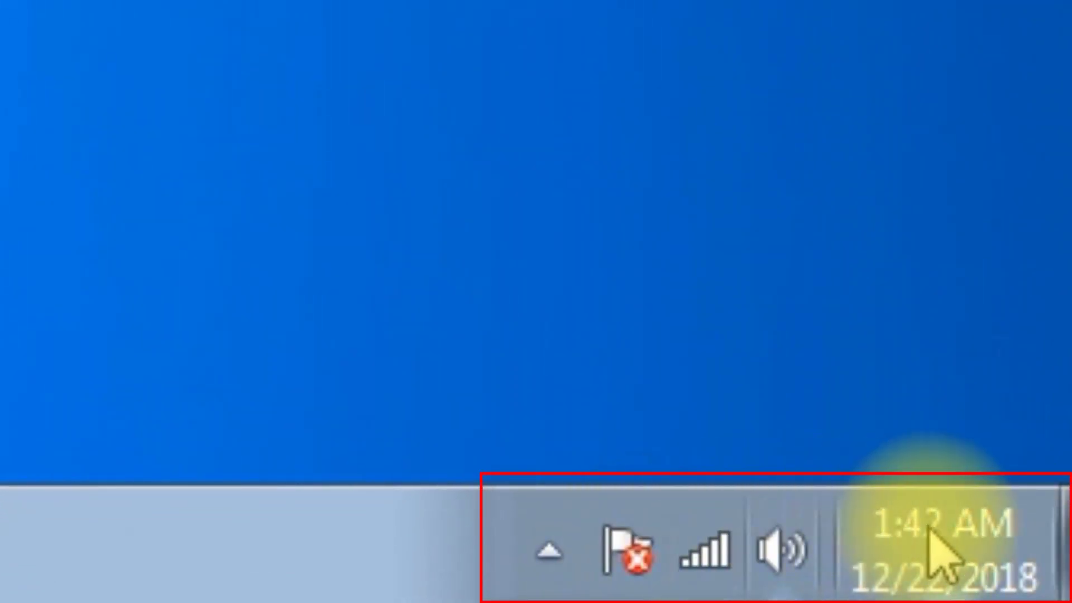
mouse_move(933, 553)
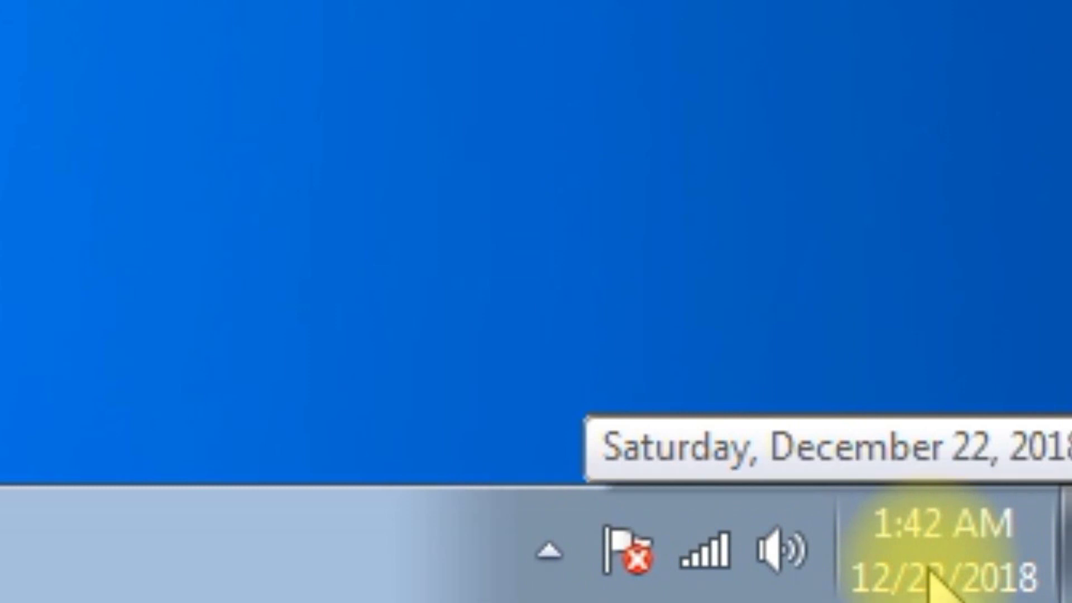
left_click(564, 568)
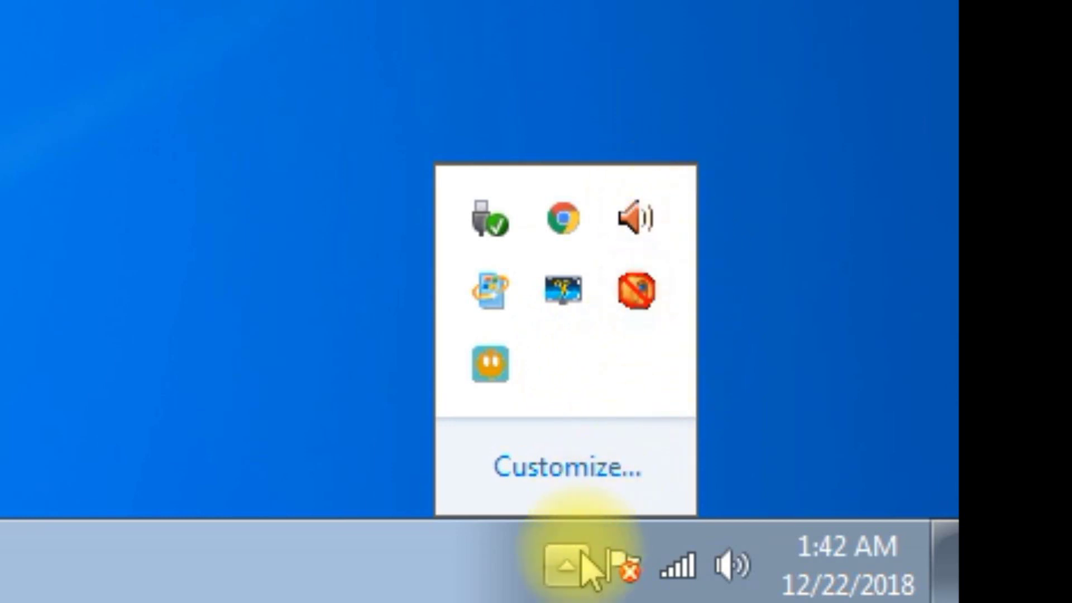
left_click(568, 572)
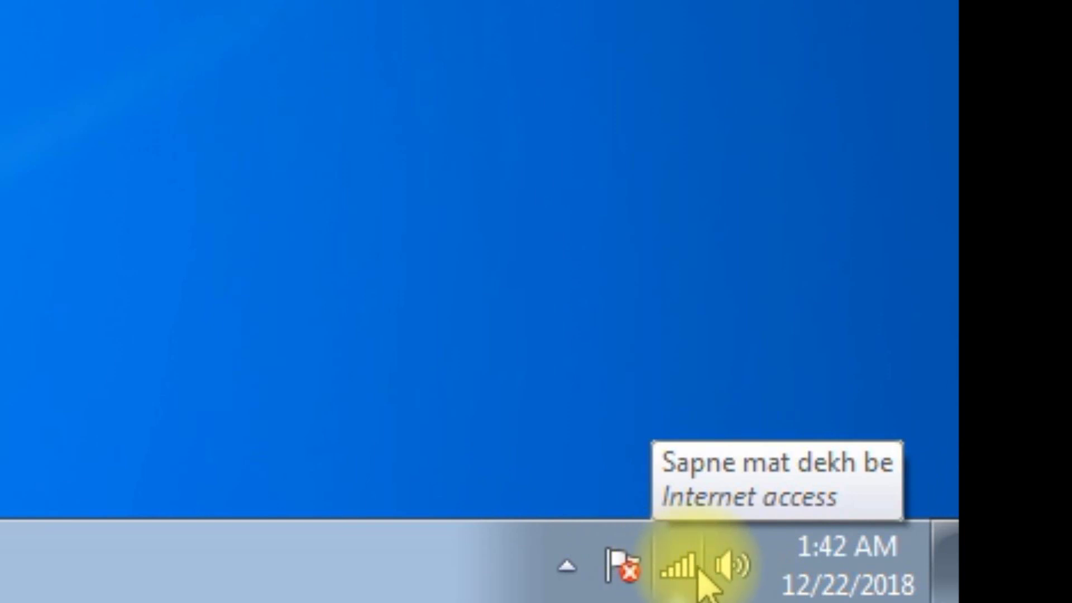
left_click(581, 578)
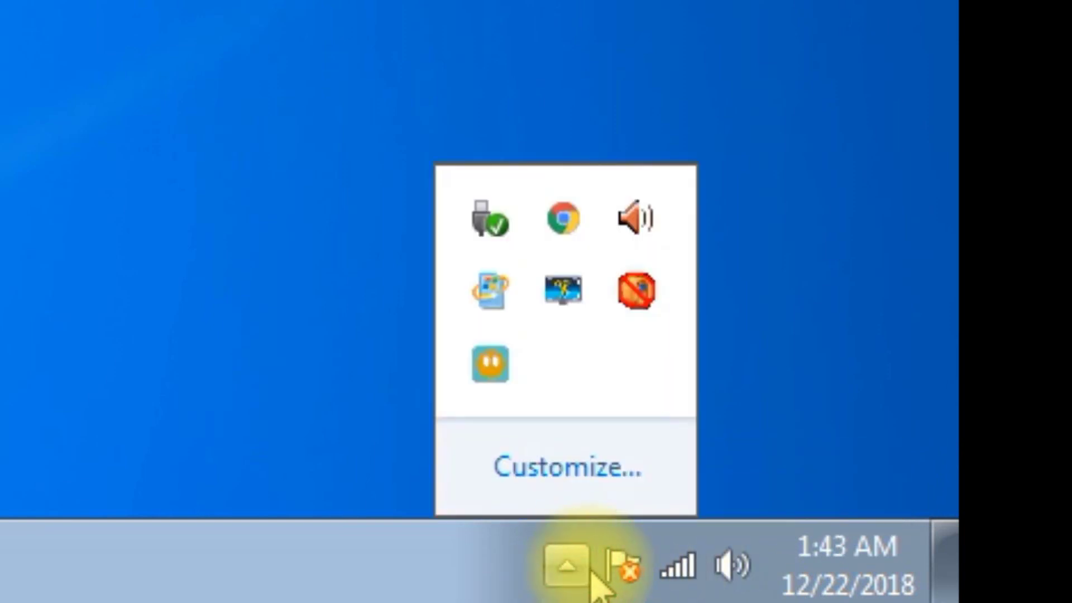
left_click(788, 379)
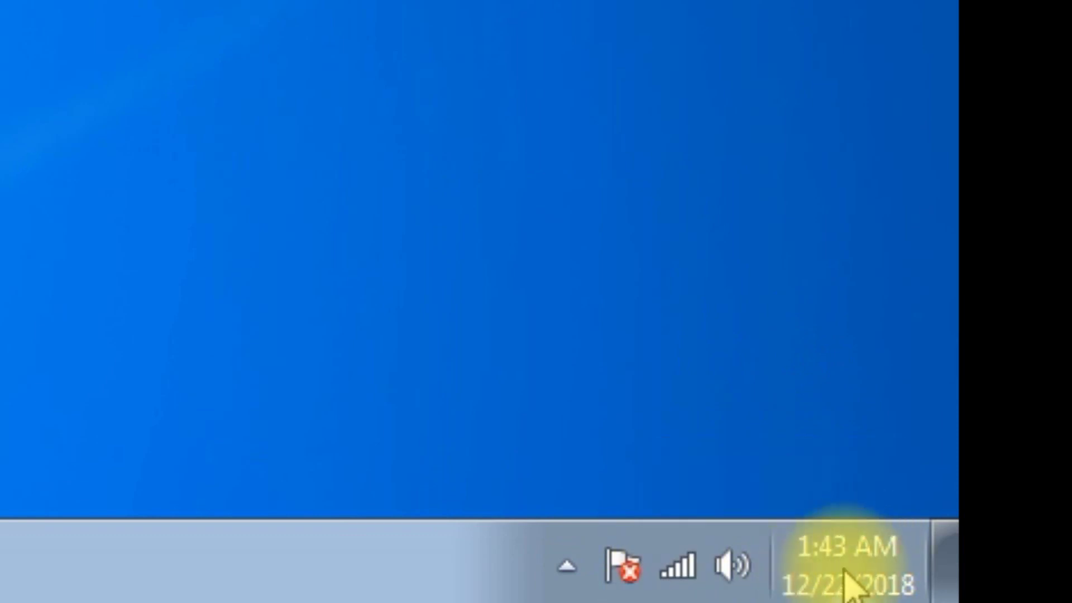
mouse_move(837, 582)
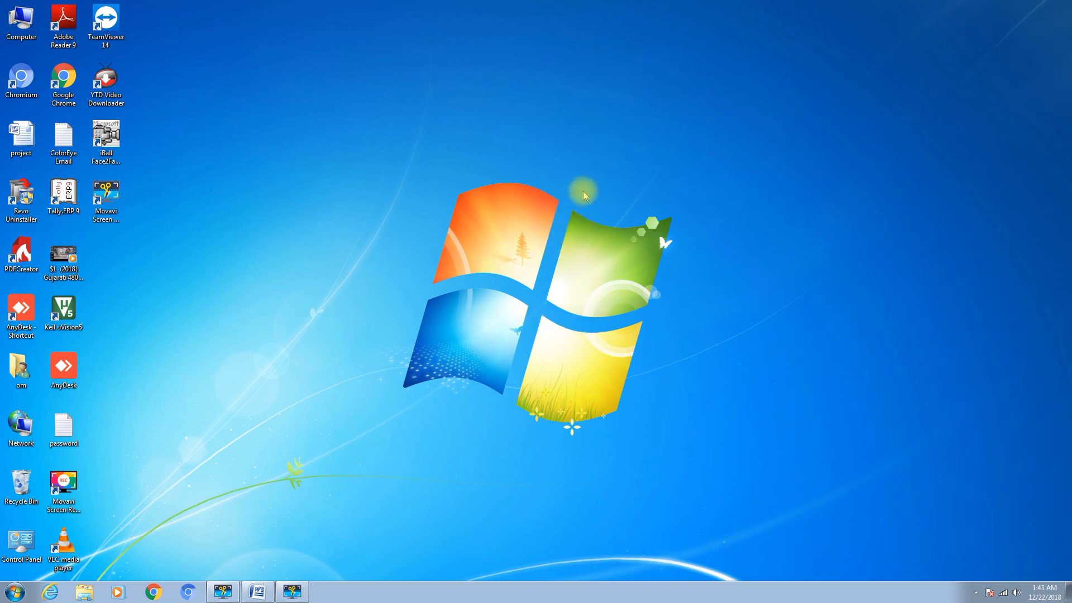
- Open the desktop's Personalization settings
right_click(616, 190)
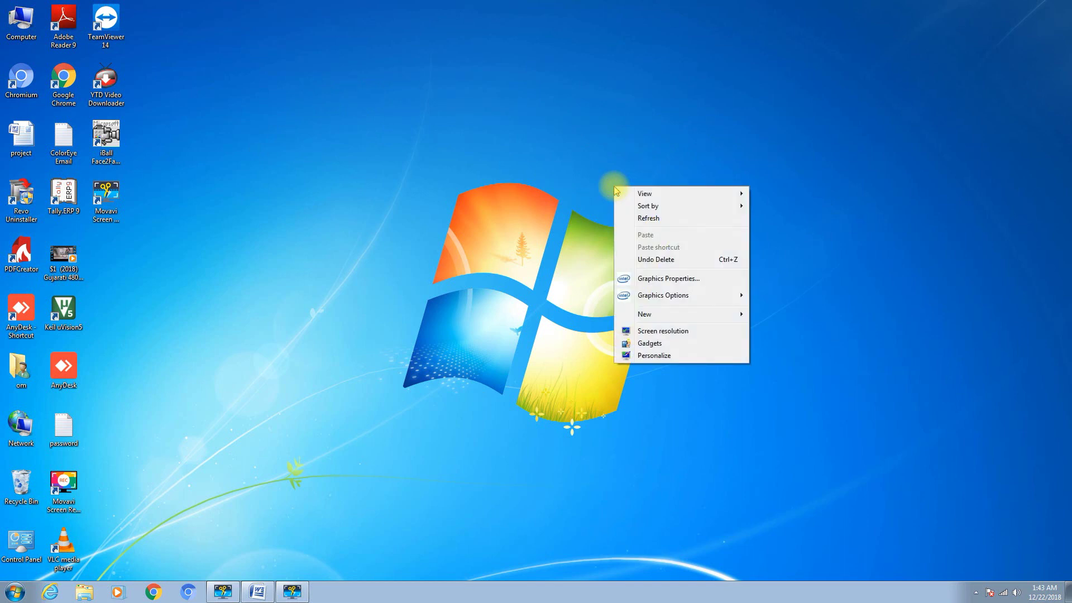
left_click(672, 357)
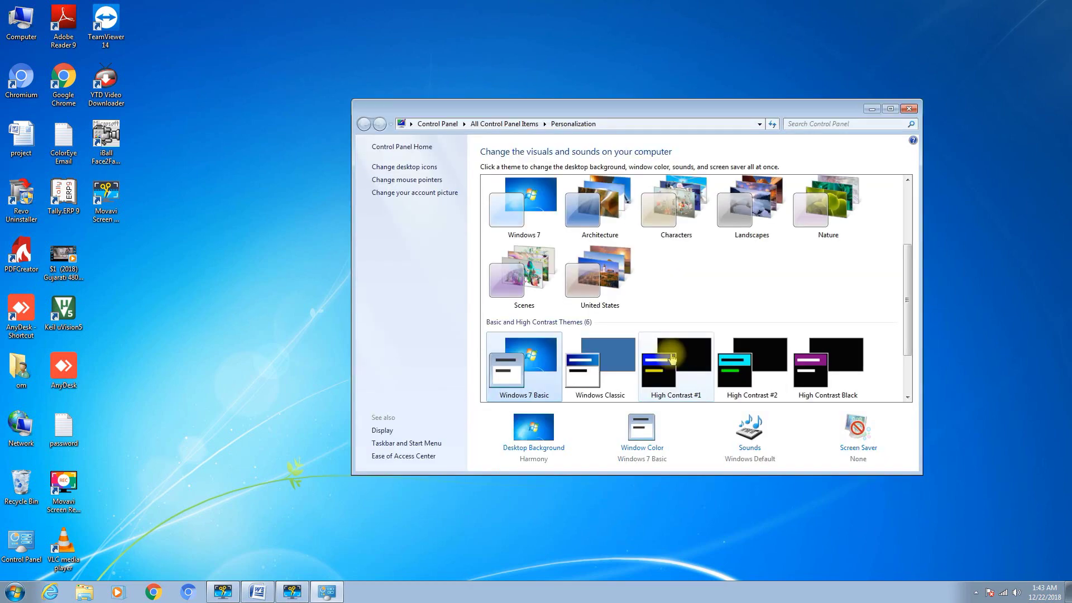
- Try out the Architecture, Characters, Windows Classic, High Contrast #1 and High Contrast #2 themes one after another
left_click(598, 222)
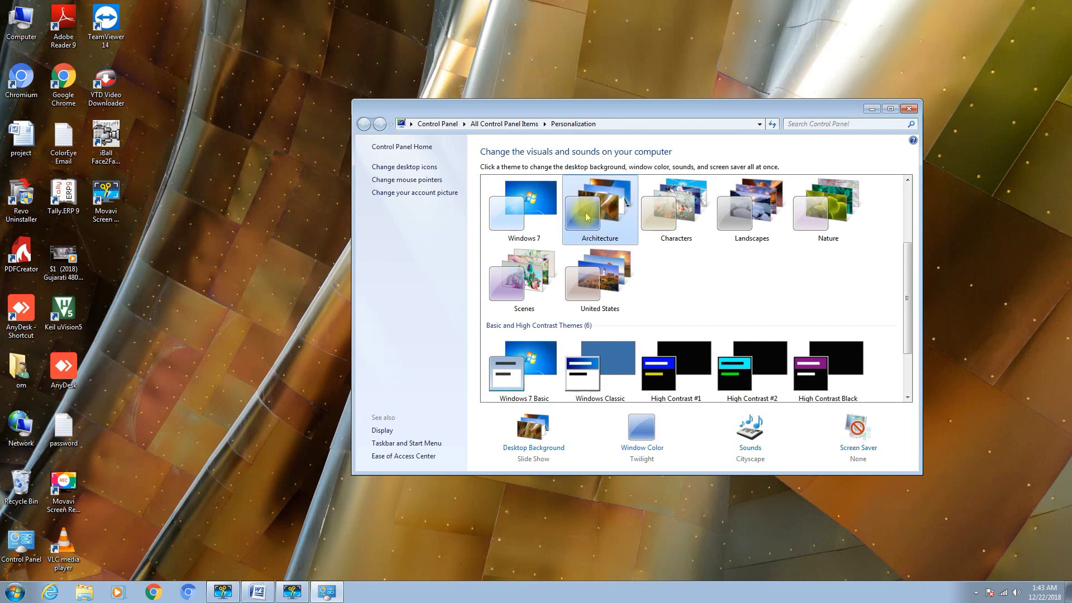
left_click(677, 217)
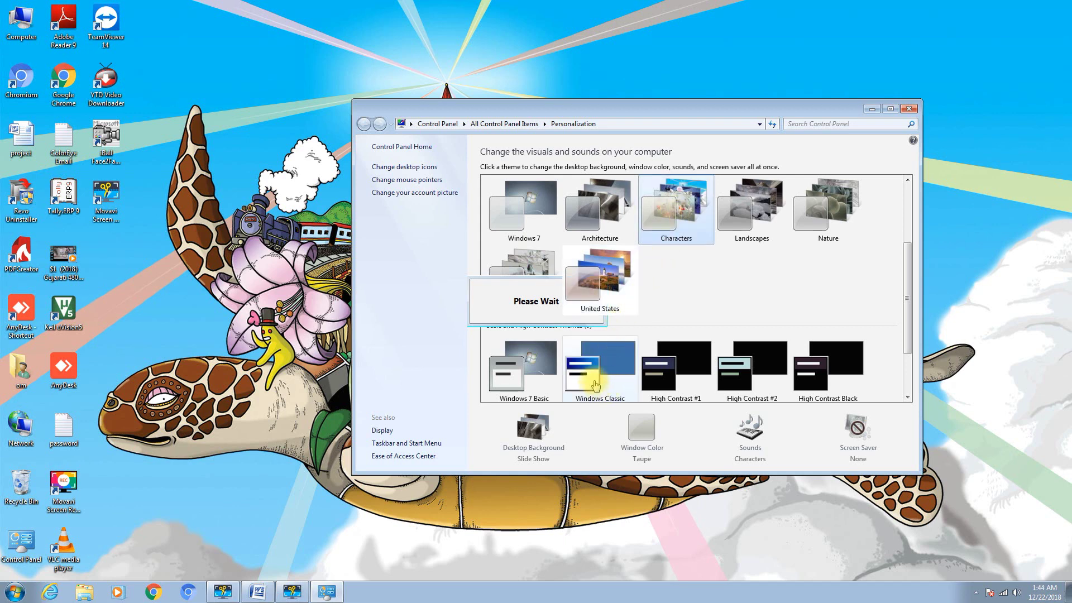
left_click(621, 387)
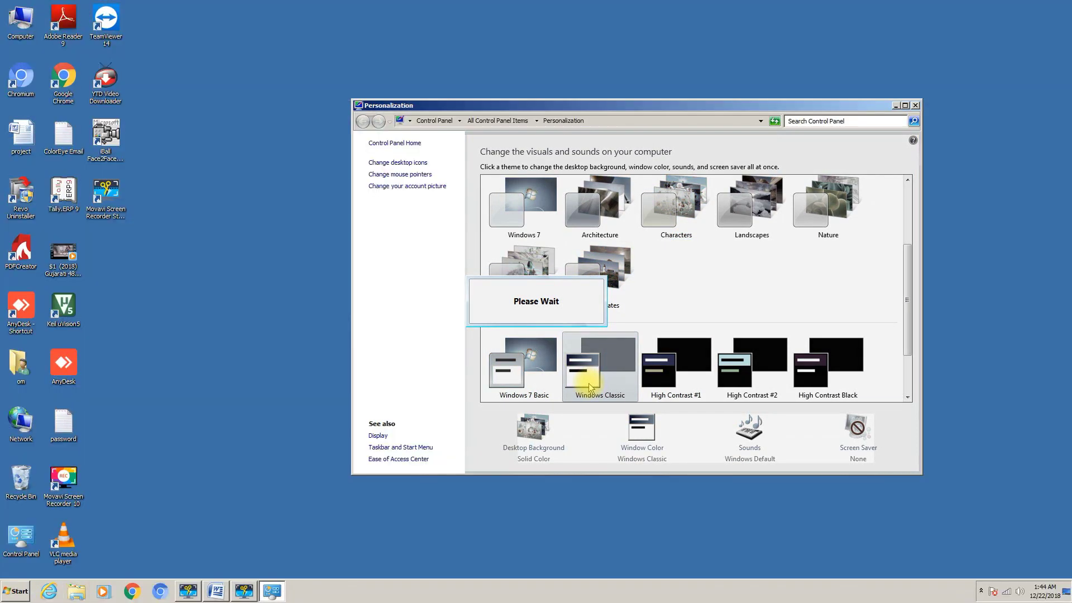
left_click(659, 377)
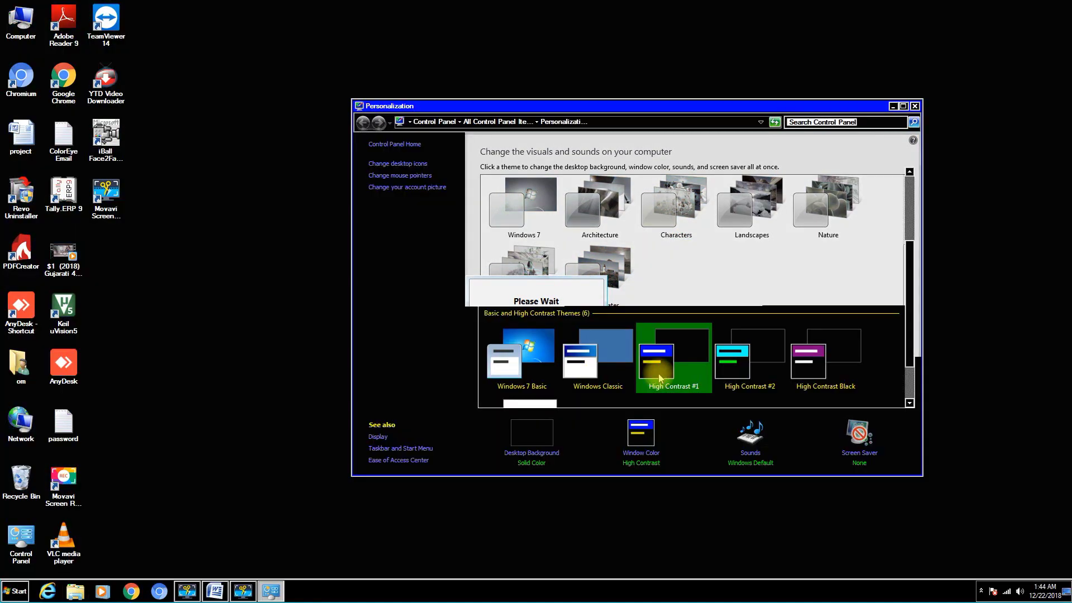
left_click(757, 370)
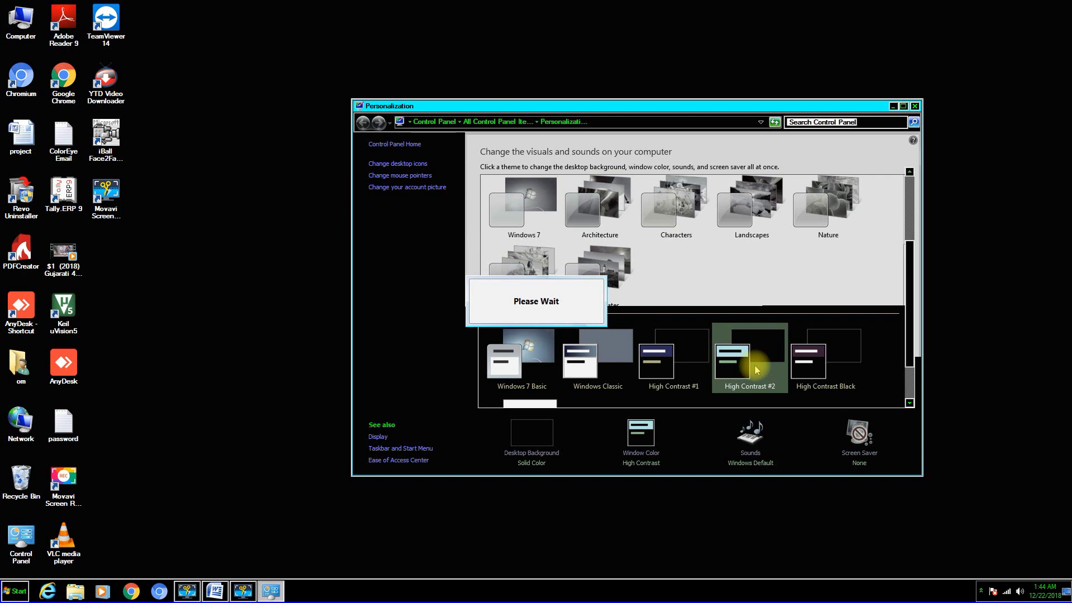
- Apply the Windows 7 Aero theme and open the desktop background settings
left_click(531, 197)
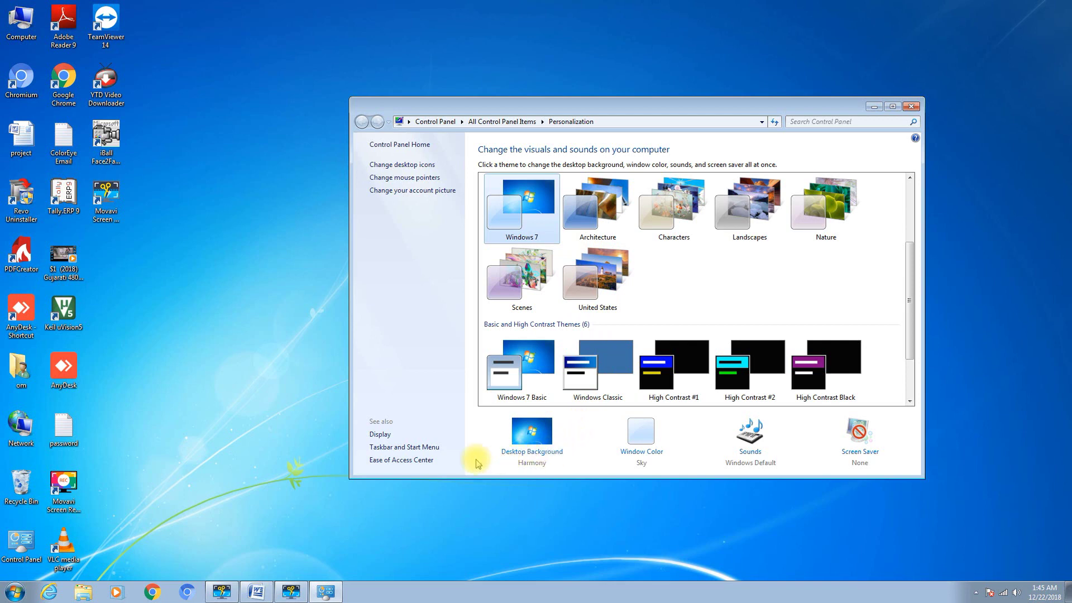
left_click(531, 452)
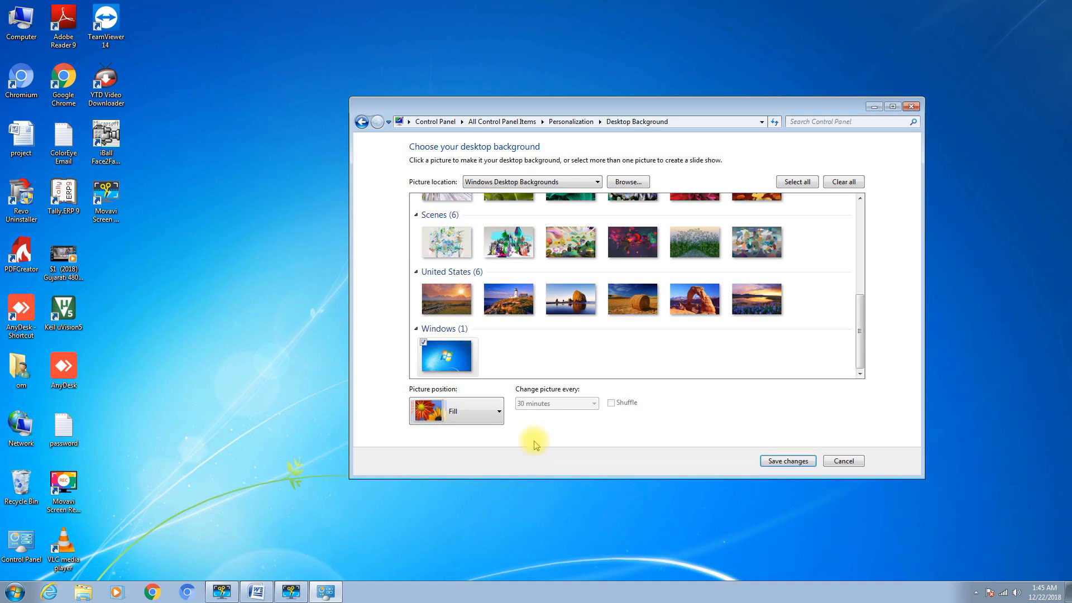
- Set the picture location for the desktop background to the user's My Pictures folder on Local Disk (D:)
left_click(622, 183)
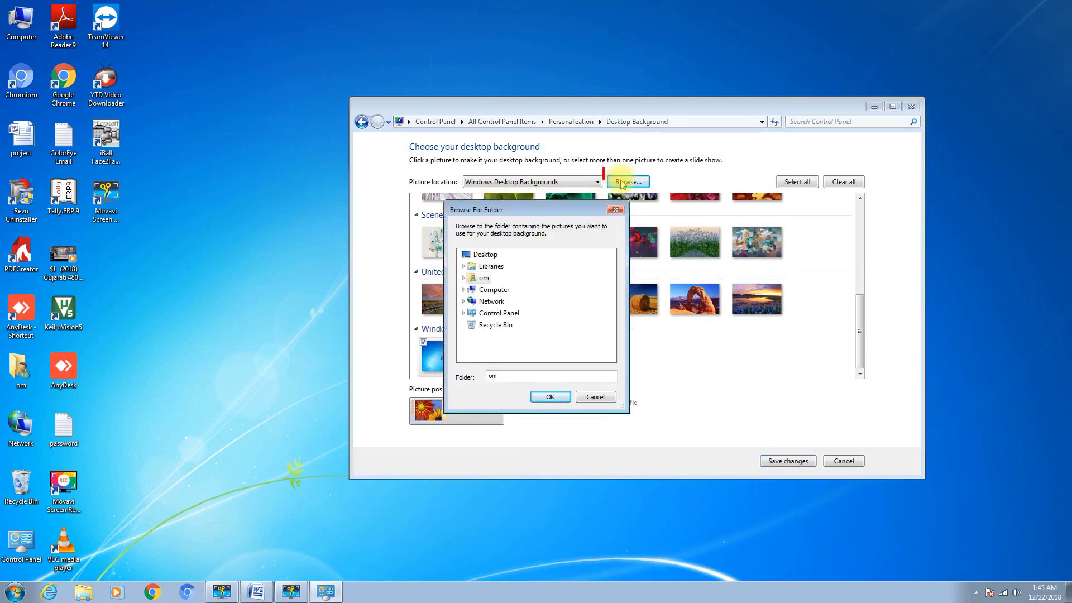
left_click(464, 290)
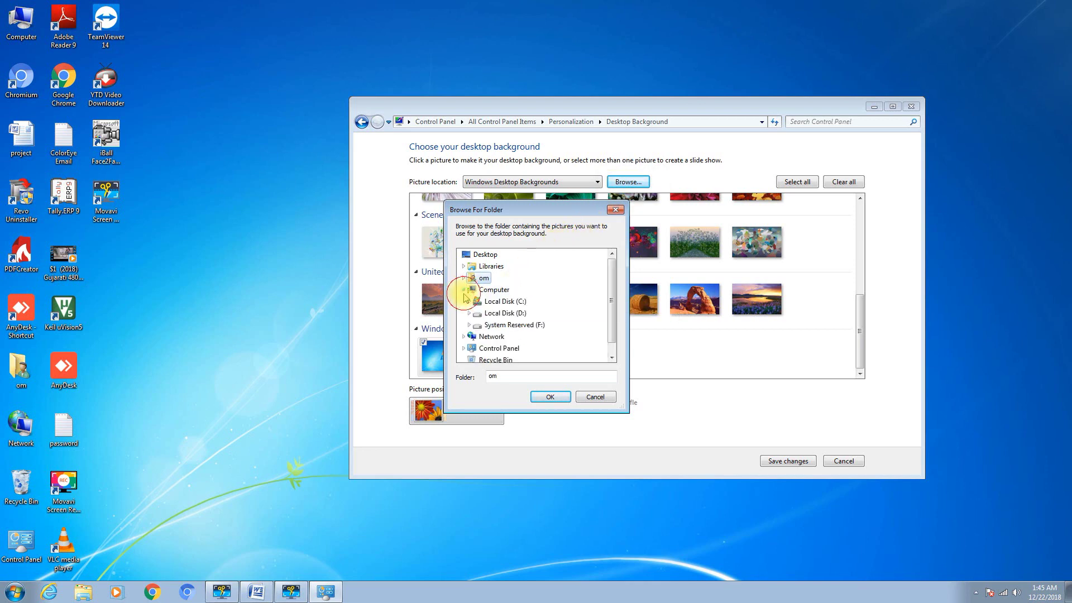
double_click(513, 314)
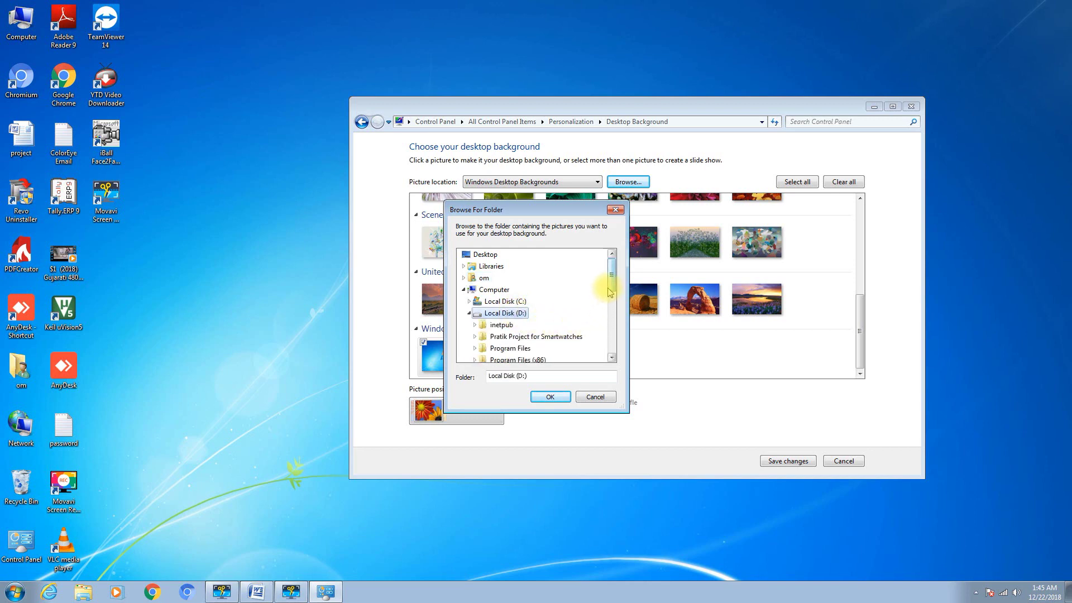
left_click_drag(613, 276, 612, 335)
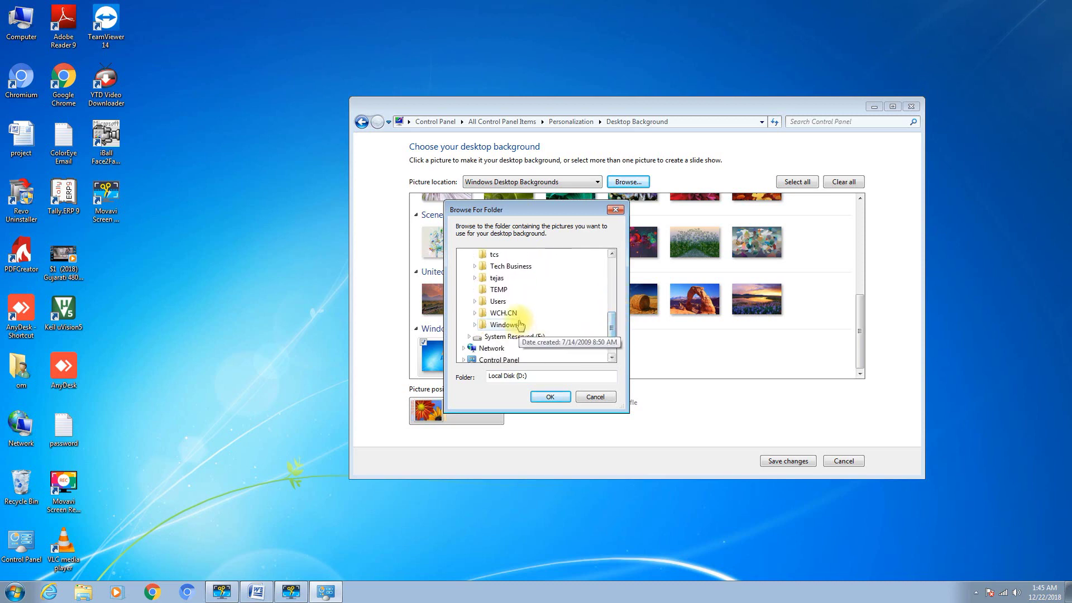
left_click(511, 303)
left_click(500, 359)
scroll(540, 347, "down", 7)
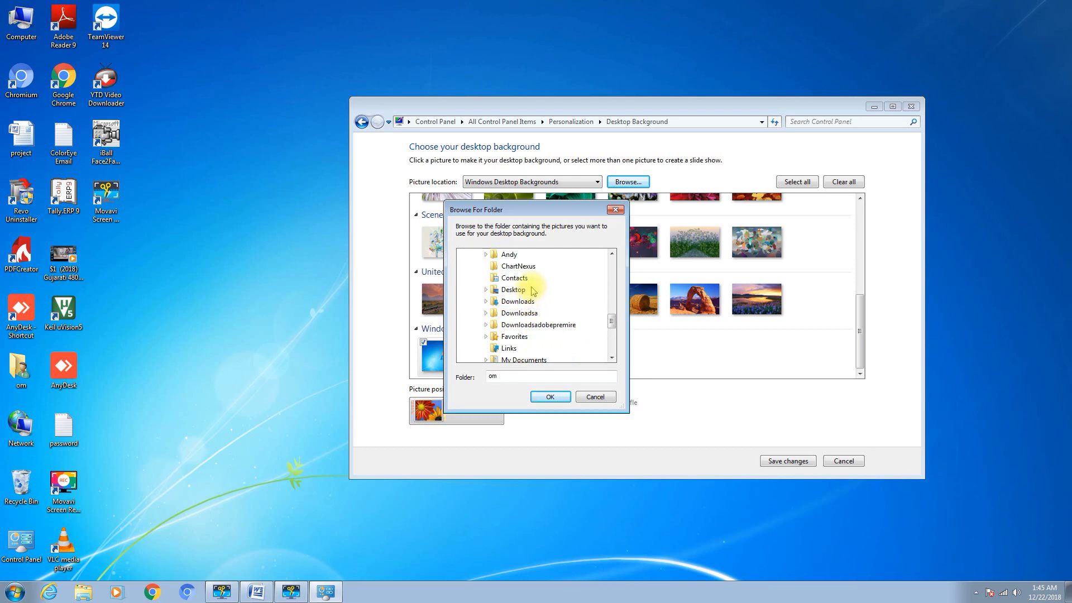
scroll(534, 295, "down", 1)
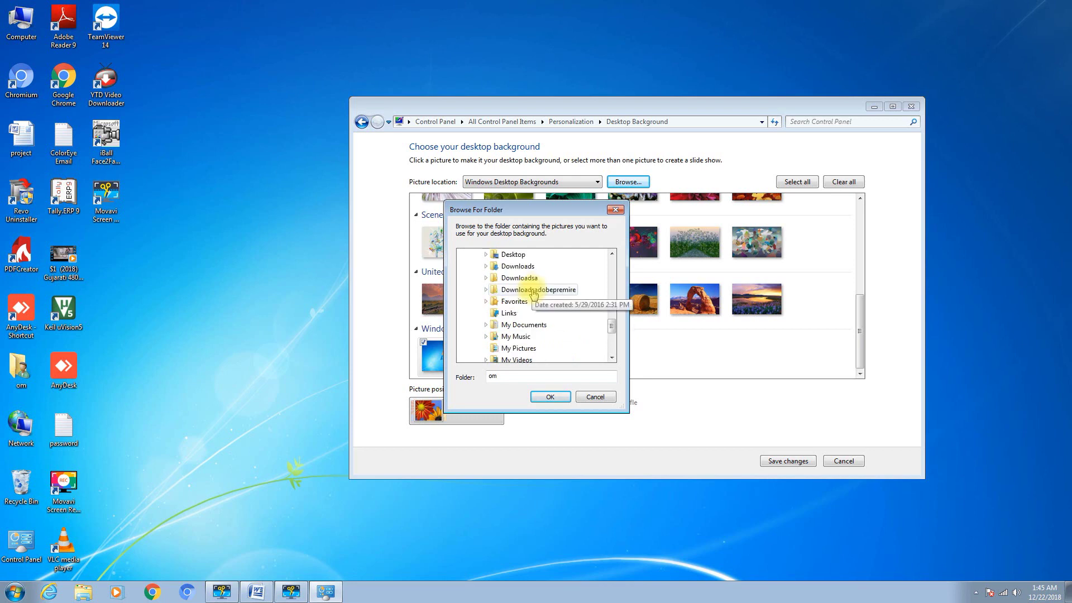
left_click(520, 349)
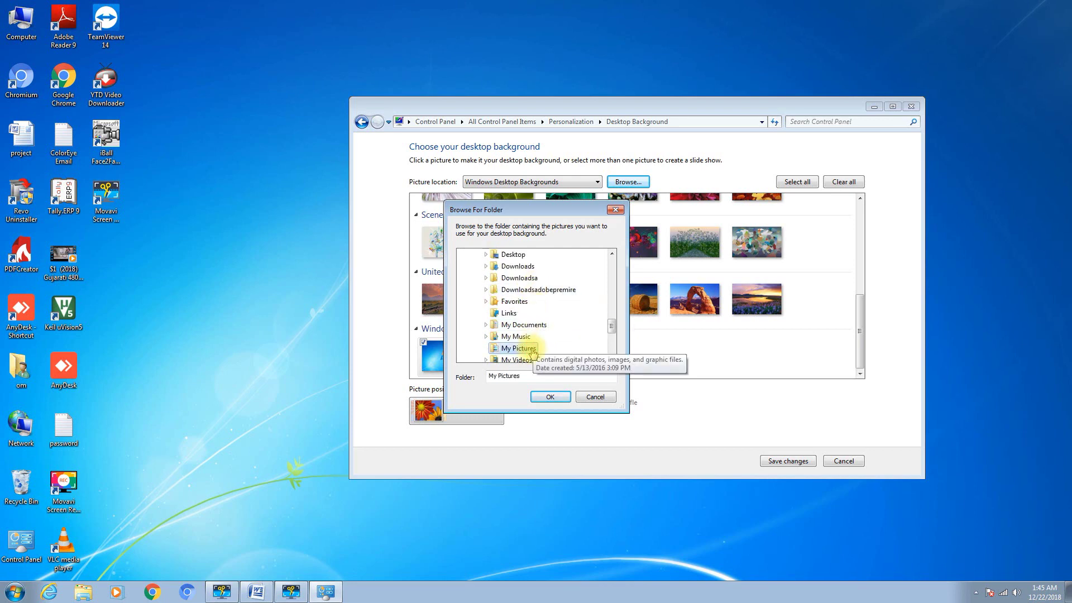
left_click(561, 398)
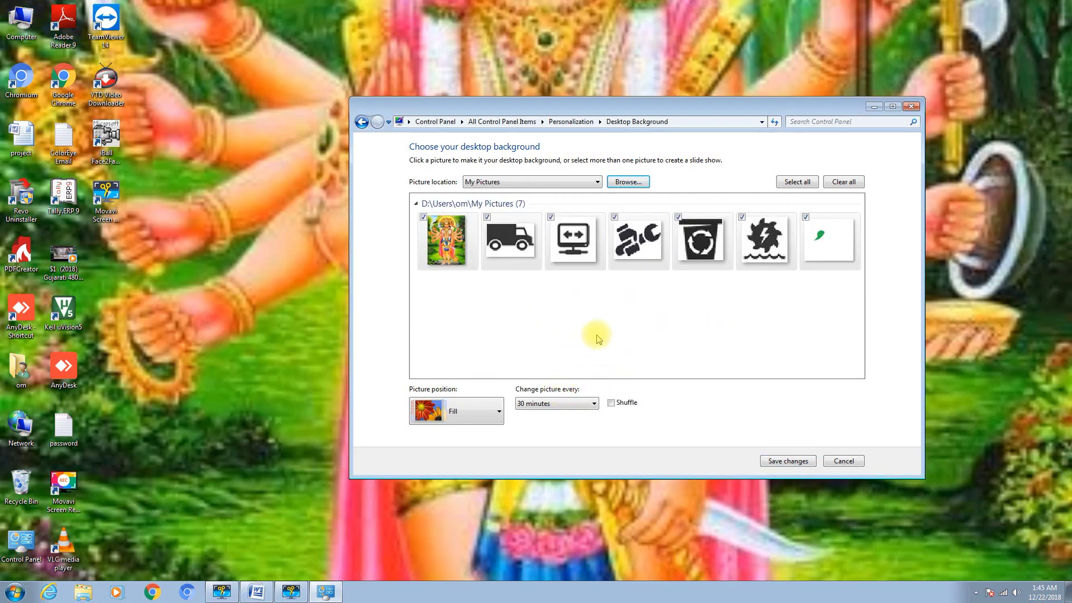
key("Return")
left_click(732, 323)
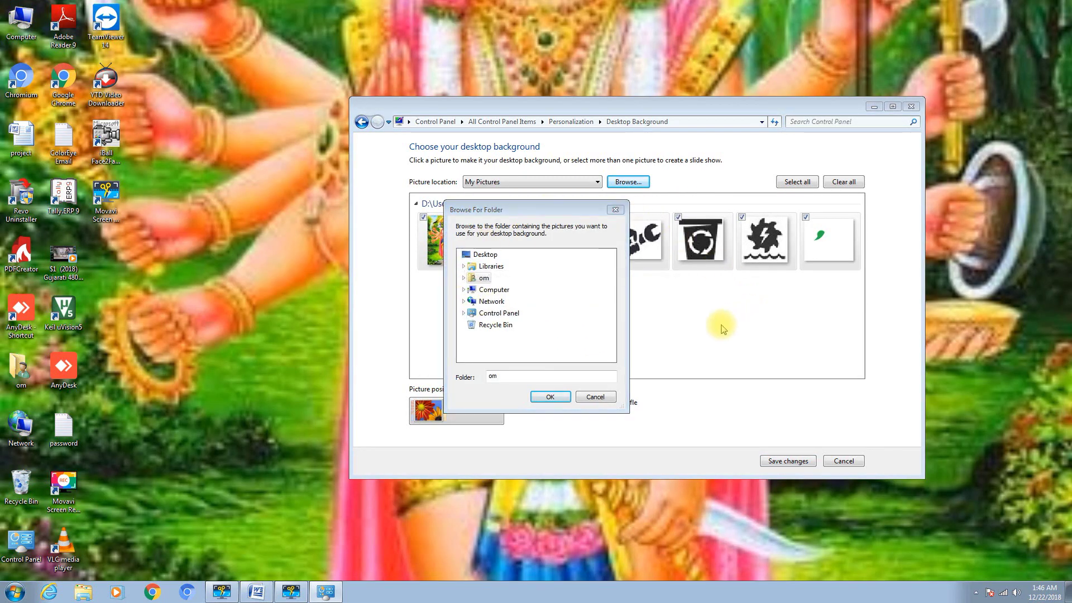
left_click(595, 397)
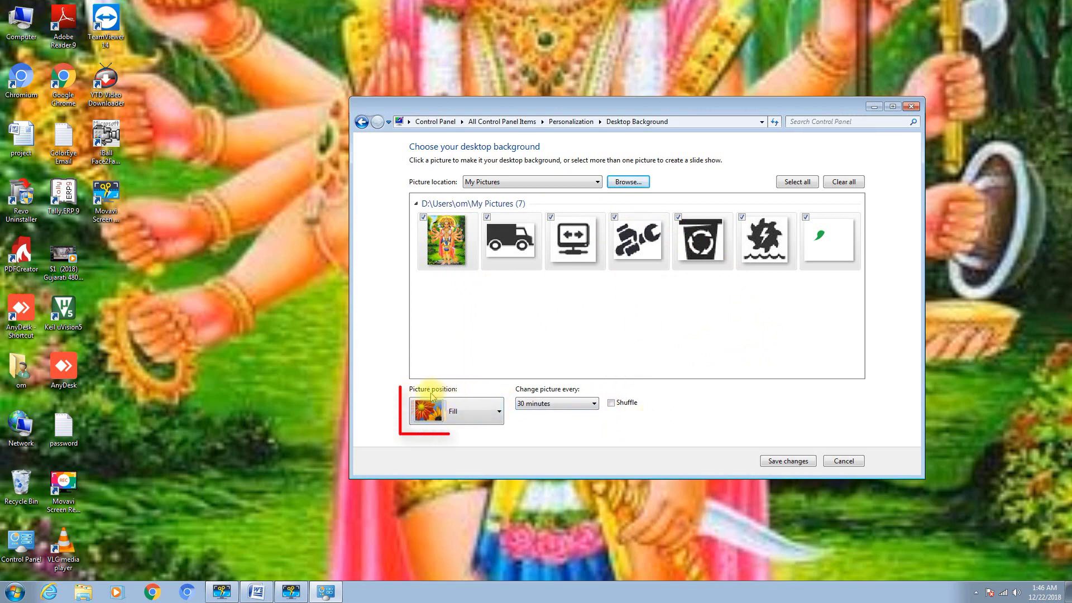
- Set the background's picture position to Fit, check it on the uncovered desktop and return to the background settings
left_click(498, 418)
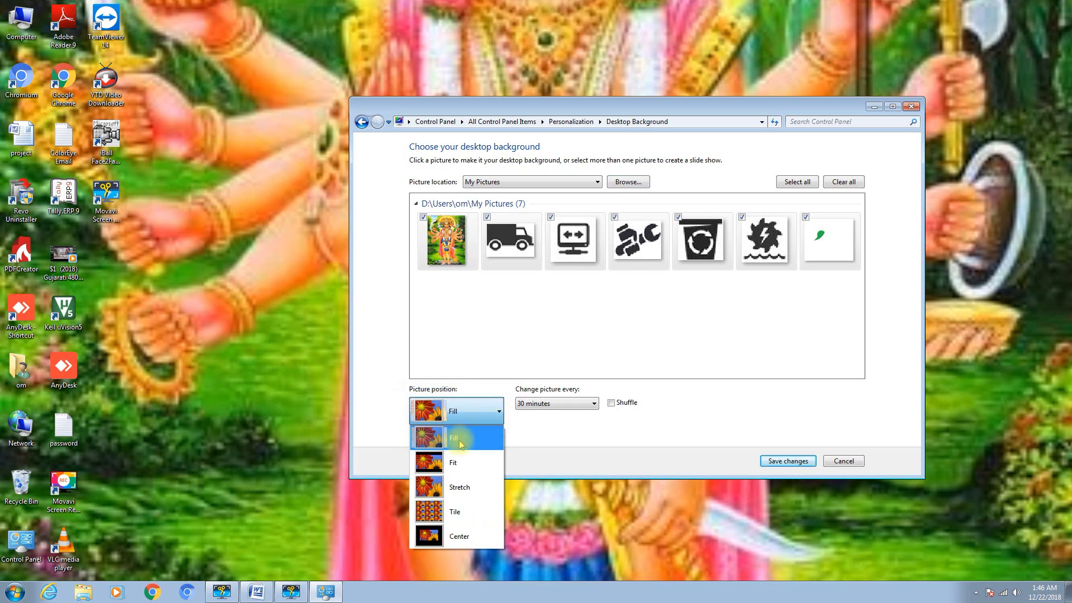
left_click(460, 464)
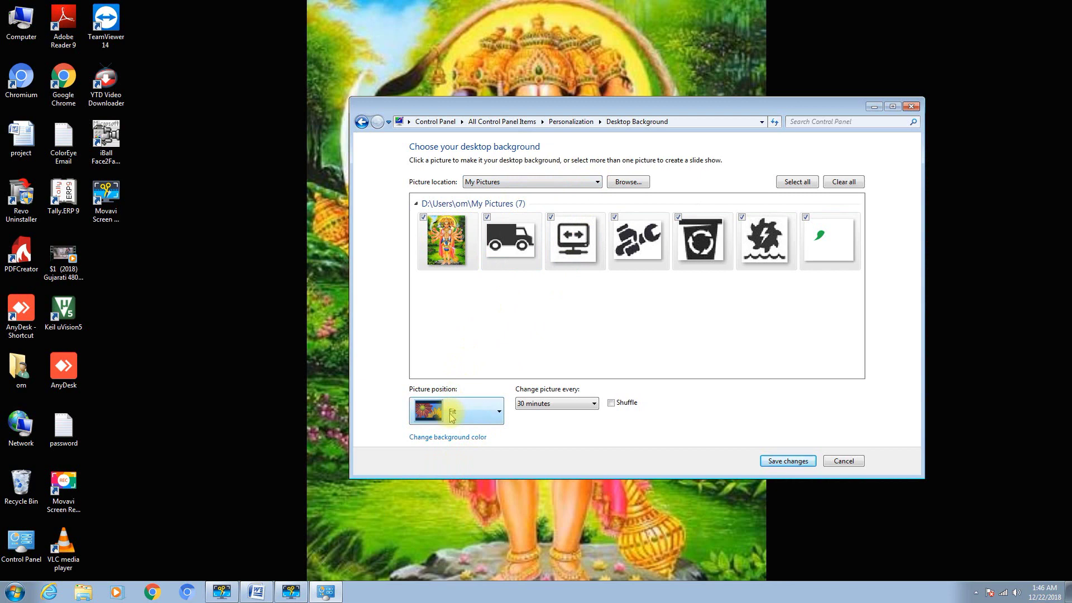
double_click(647, 109)
left_click(1025, 8)
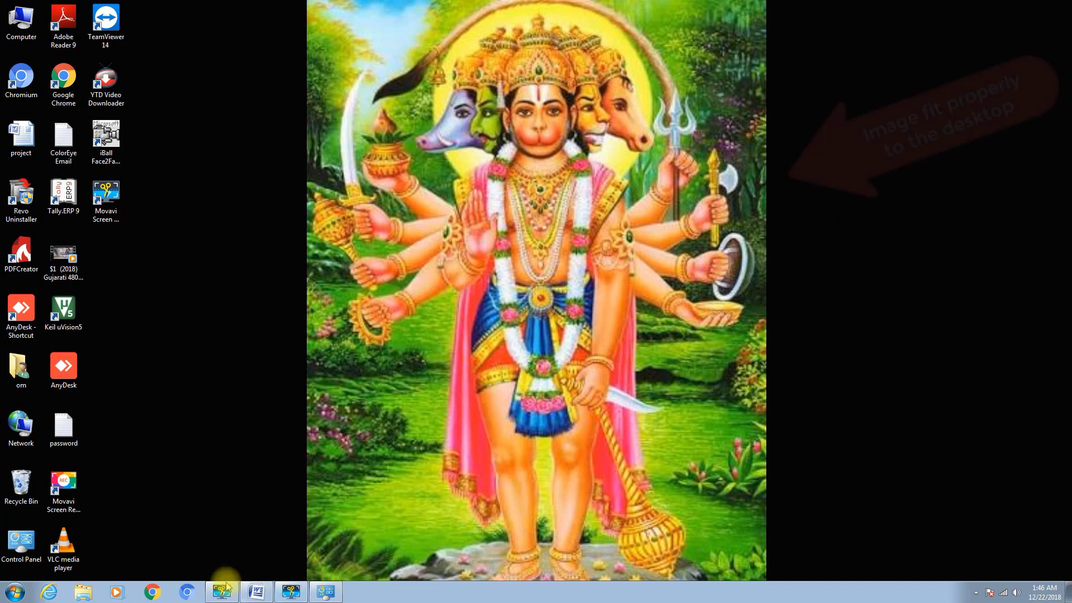
left_click(320, 594)
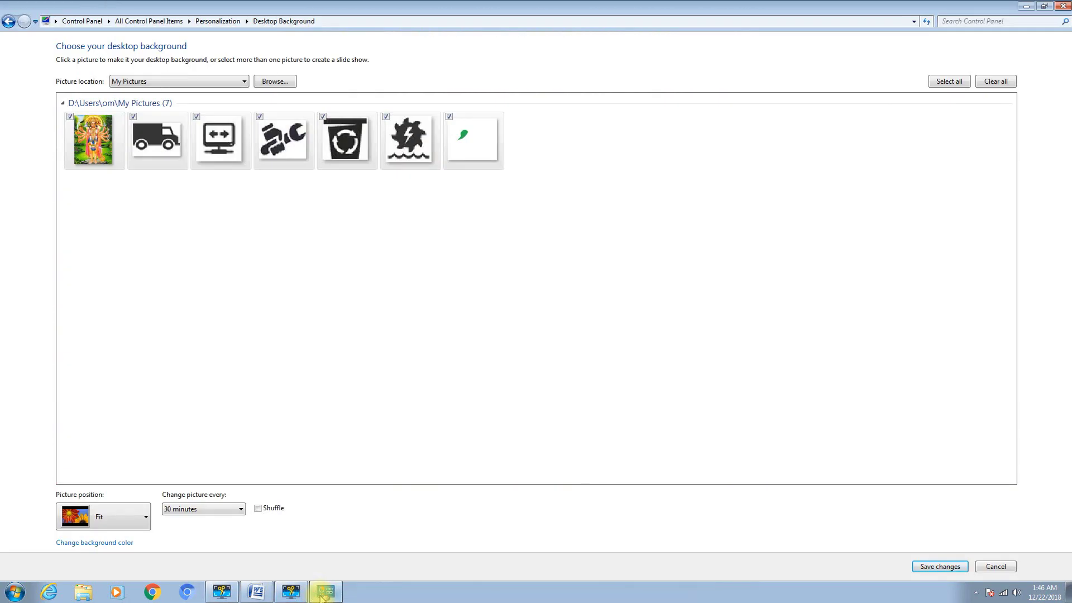
- Try the Stretch picture position for the current desktop background picture
left_click(475, 411)
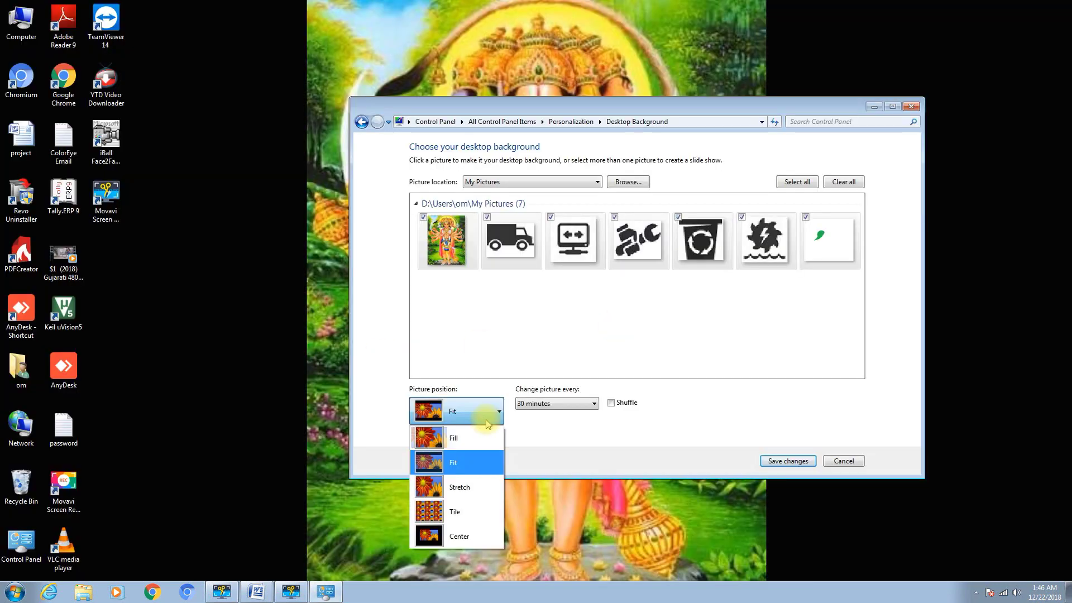
left_click(465, 495)
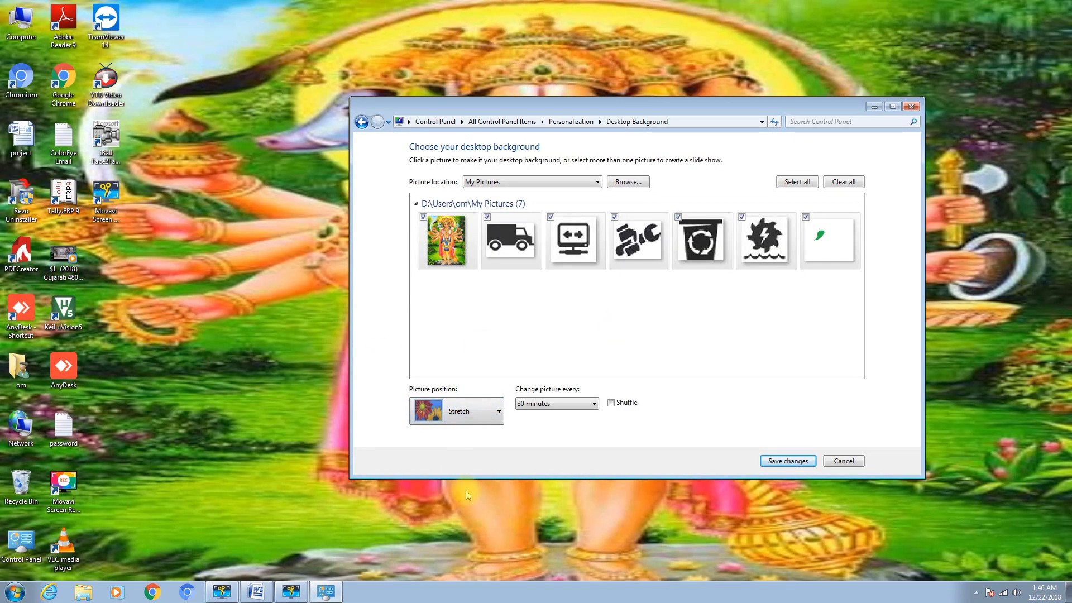
left_click(492, 412)
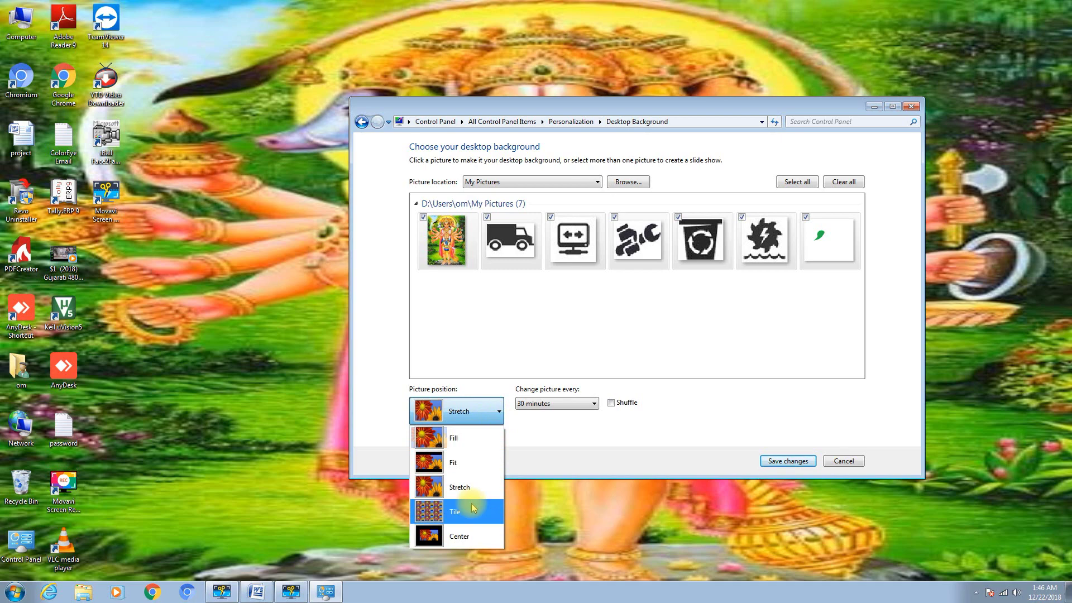
left_click(514, 252)
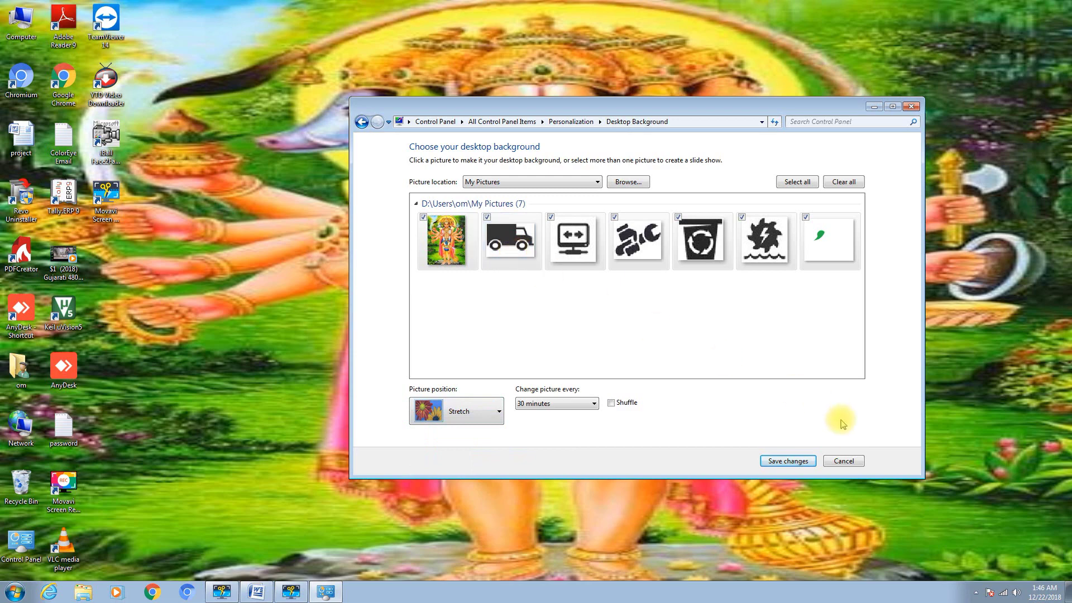
- Clear the picture selection, choose only the truck picture as the background and set its picture position to Tile
left_click(844, 181)
left_click(515, 250)
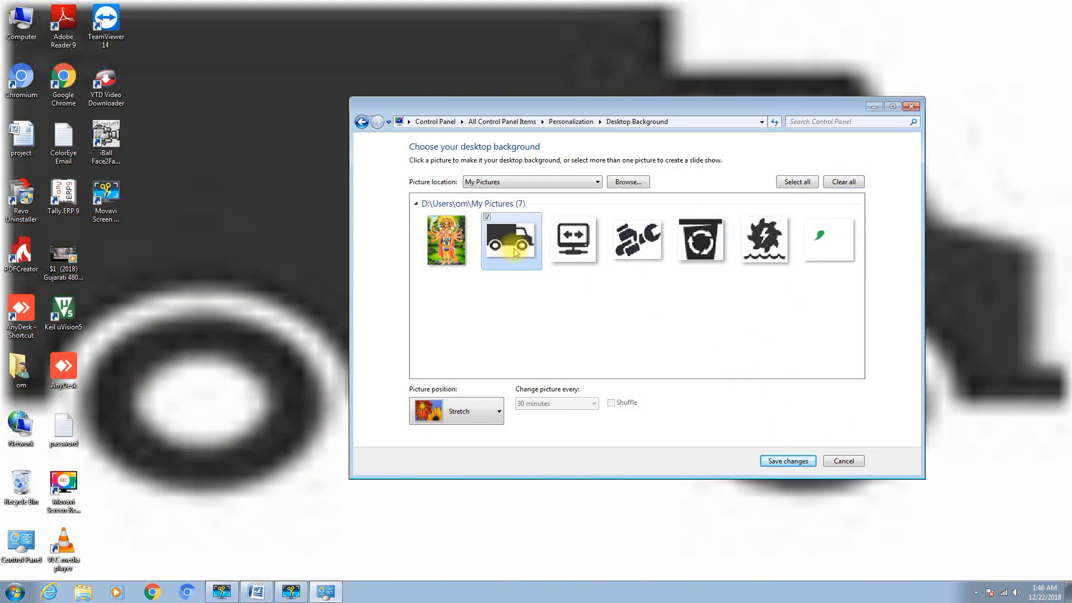
left_click(484, 420)
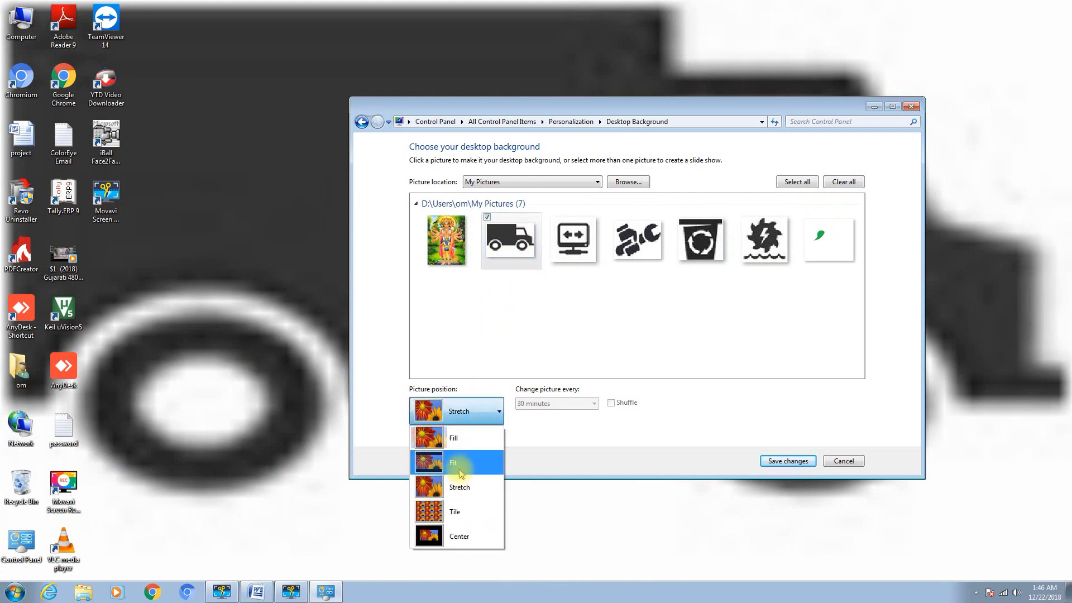
left_click(457, 512)
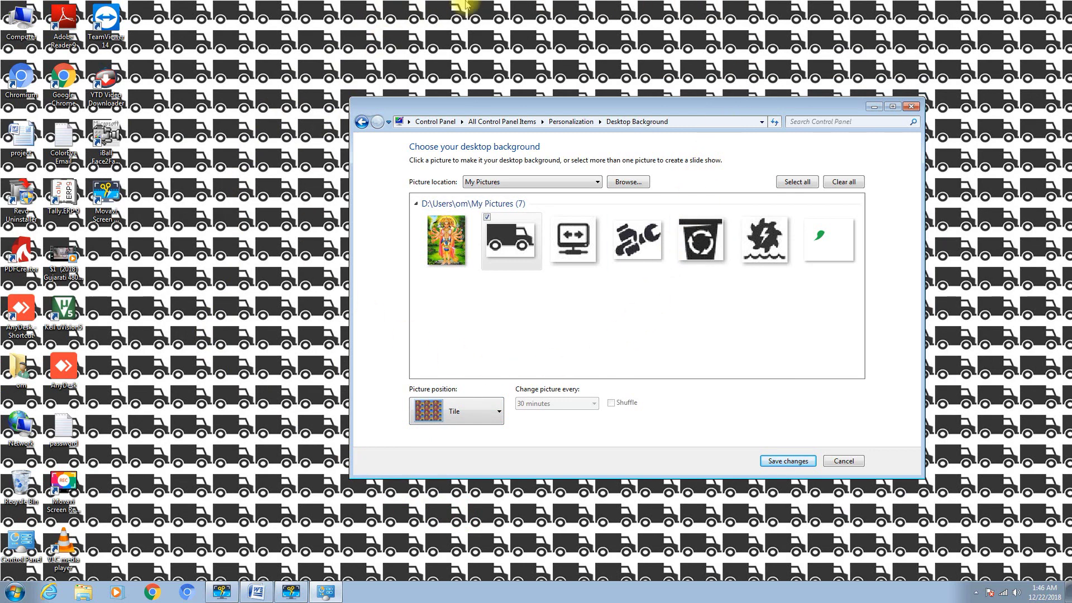
- Set the truck background's picture position to Center and shift the settings window aside to check the desktop
left_click(488, 414)
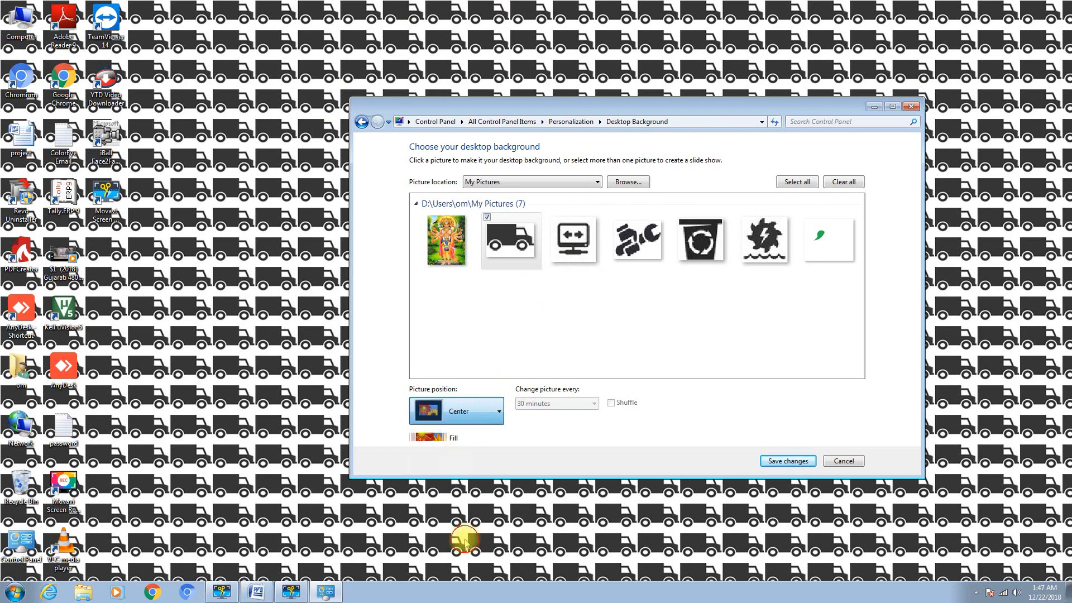
left_click(465, 539)
left_click_drag(641, 103, 623, 125)
left_click(450, 417)
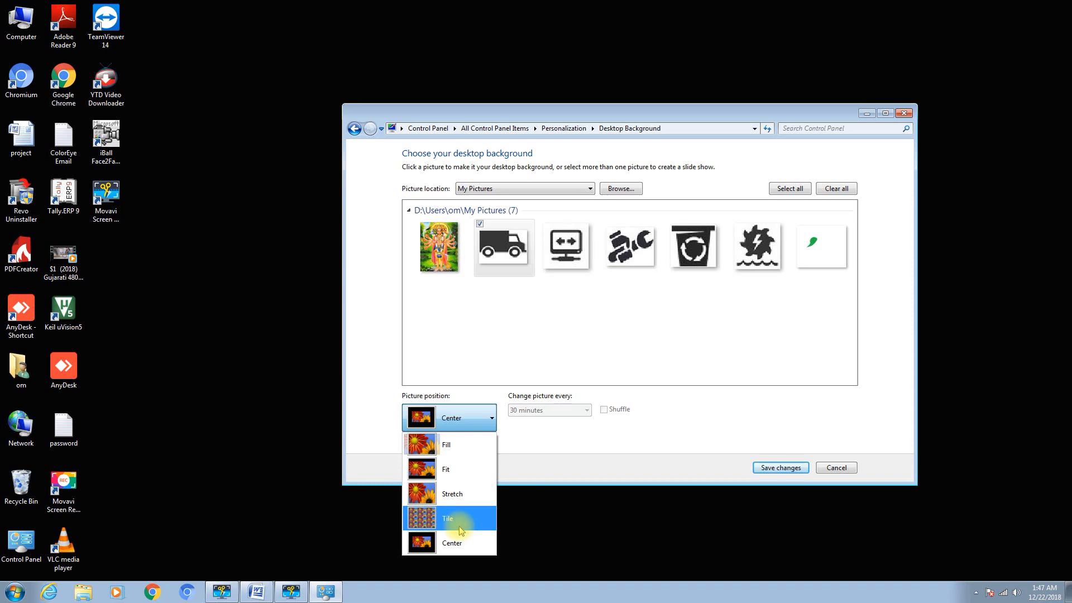
left_click(468, 424)
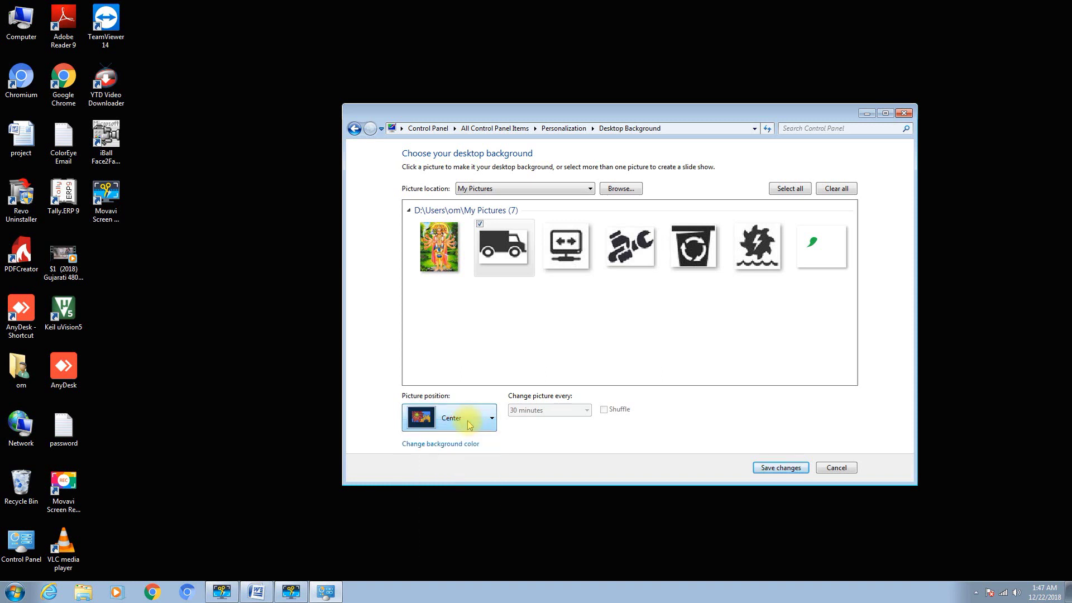
- Switch the picture location to Windows Desktop Backgrounds, select all its pictures and save the background slide show
left_click(588, 190)
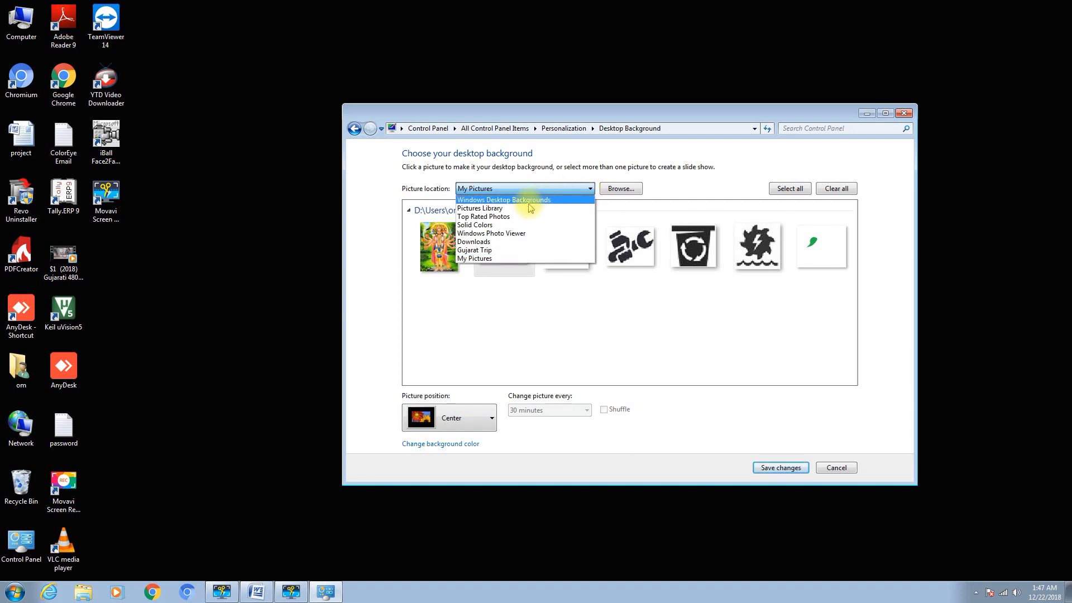
left_click(531, 208)
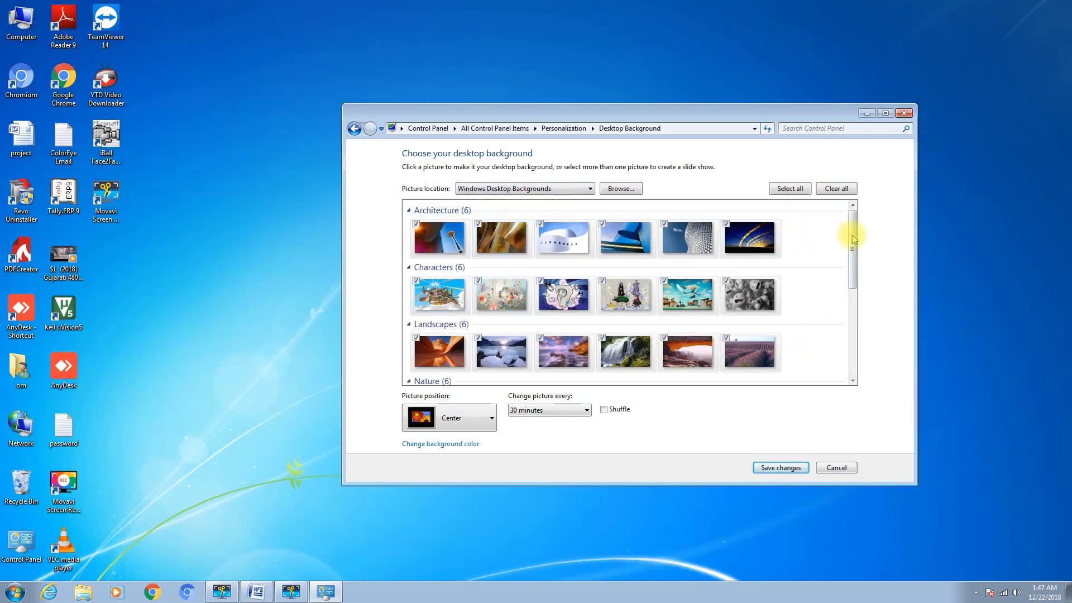
mouse_move(852, 223)
left_mouse_down()
mouse_move(858, 331)
mouse_move(845, 232)
left_mouse_up()
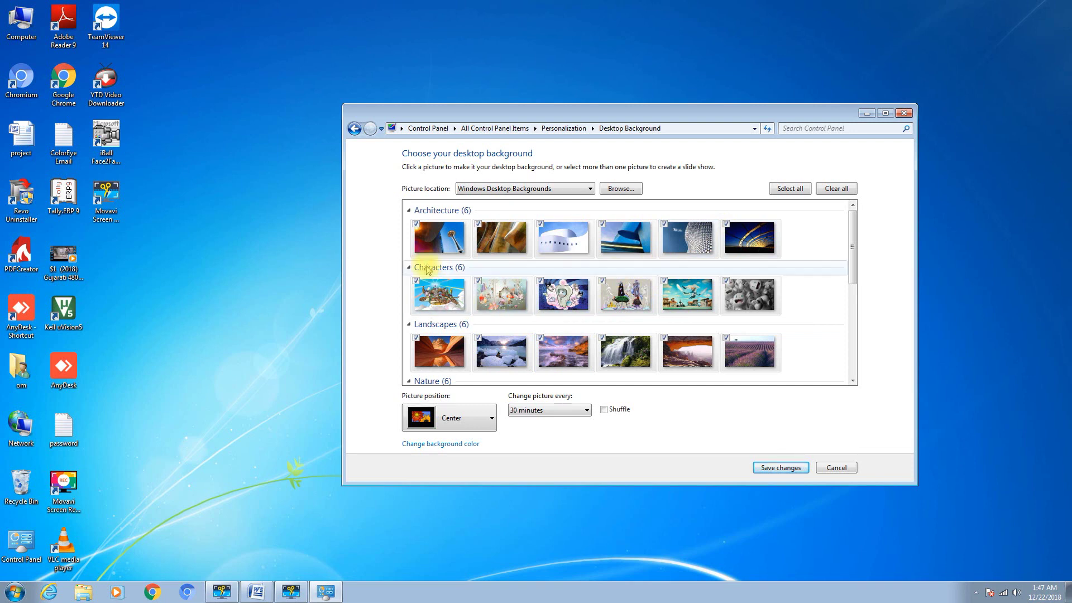
left_click(835, 190)
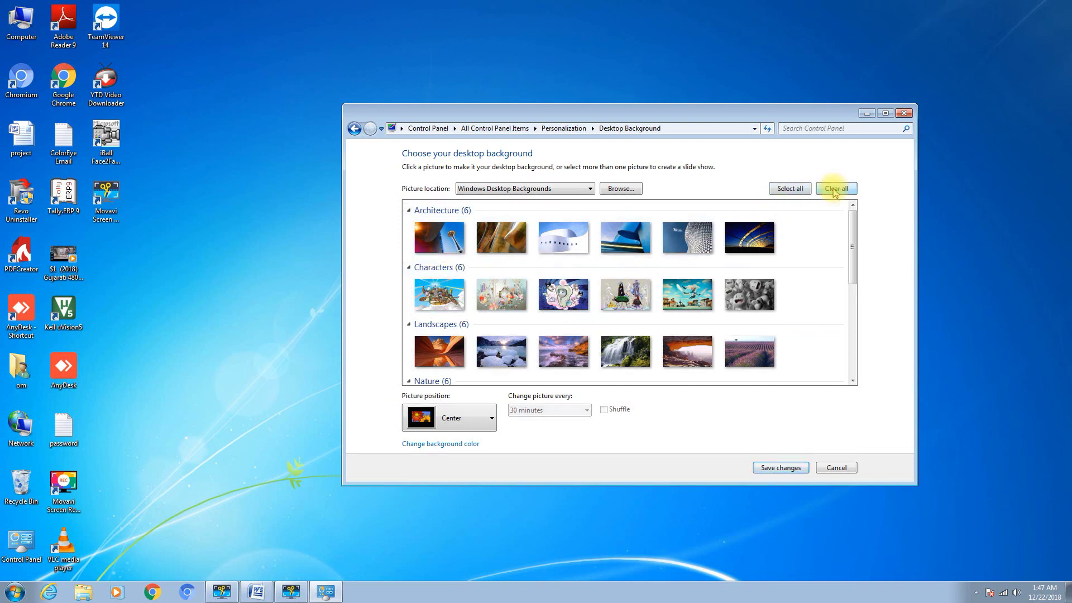
left_click(802, 194)
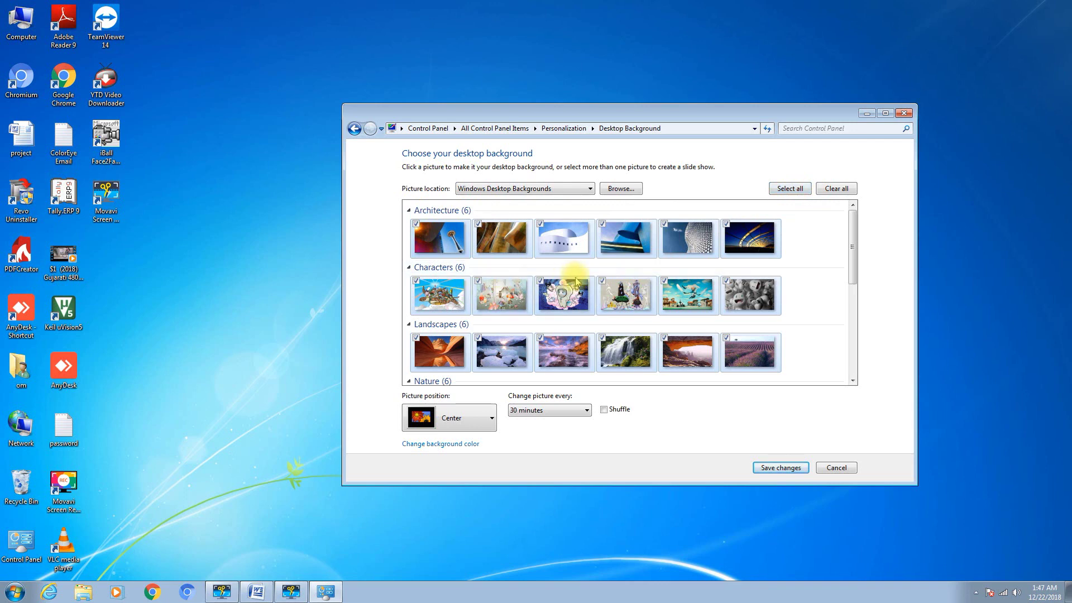
left_click(780, 469)
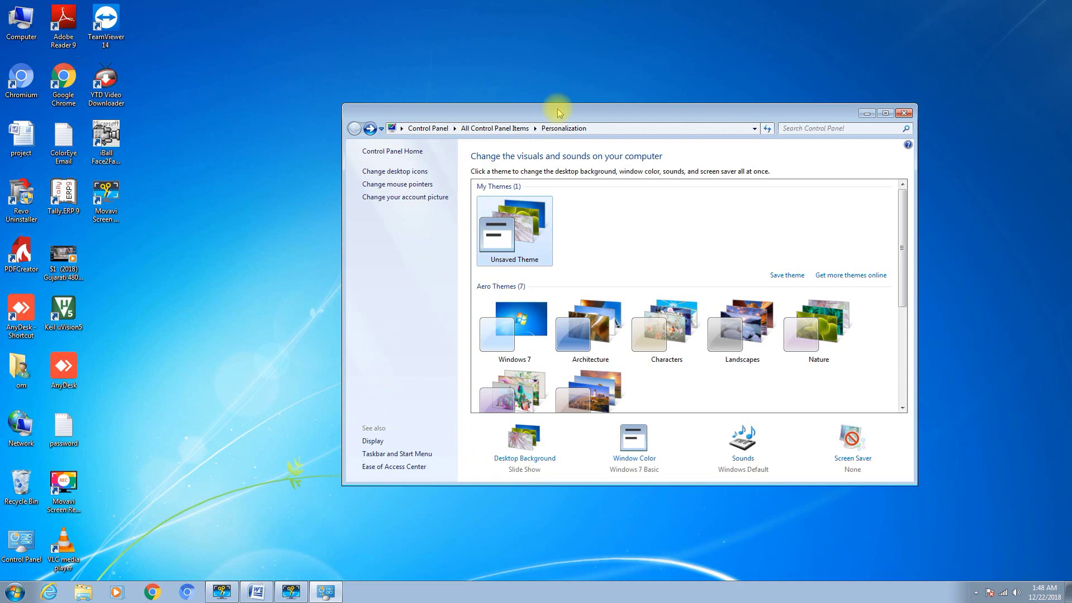
- Set the background slide show to change all selected pictures every 10 seconds with Shuffle on, and save the changes
left_click(534, 458)
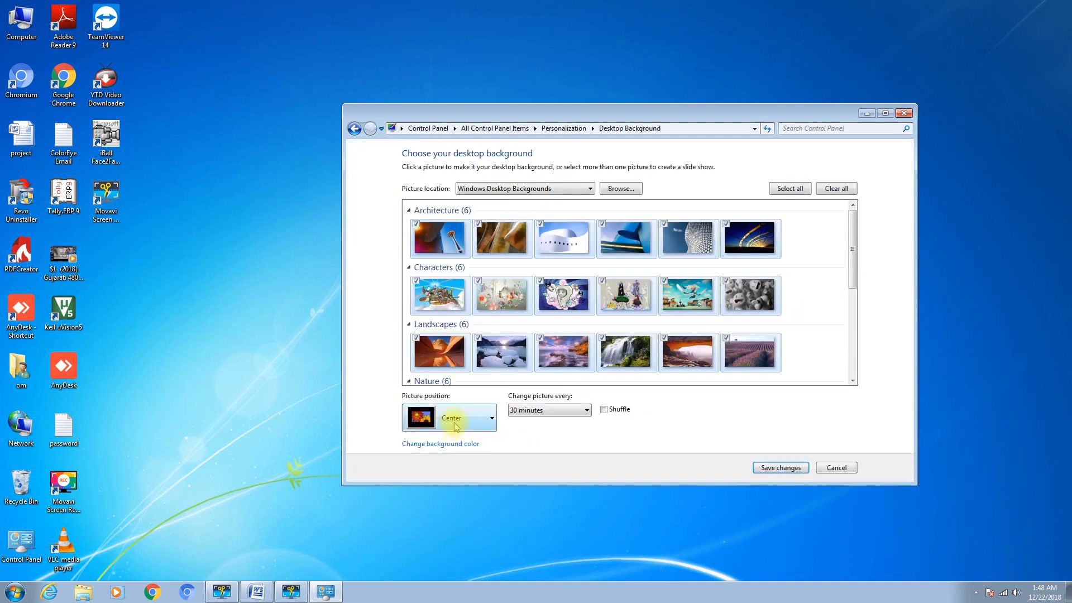
left_click(781, 190)
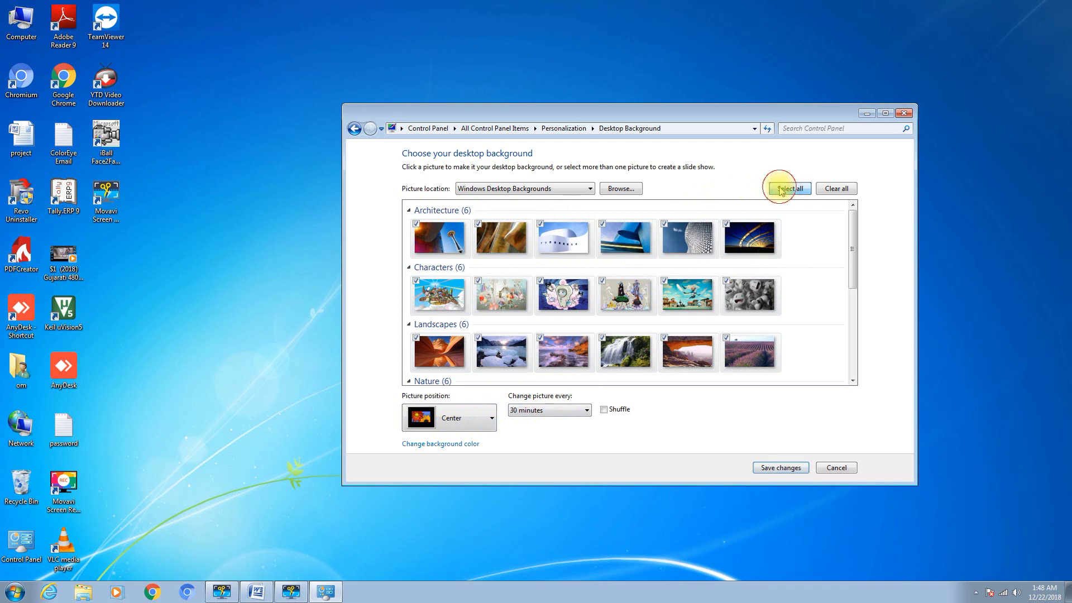
left_click(559, 411)
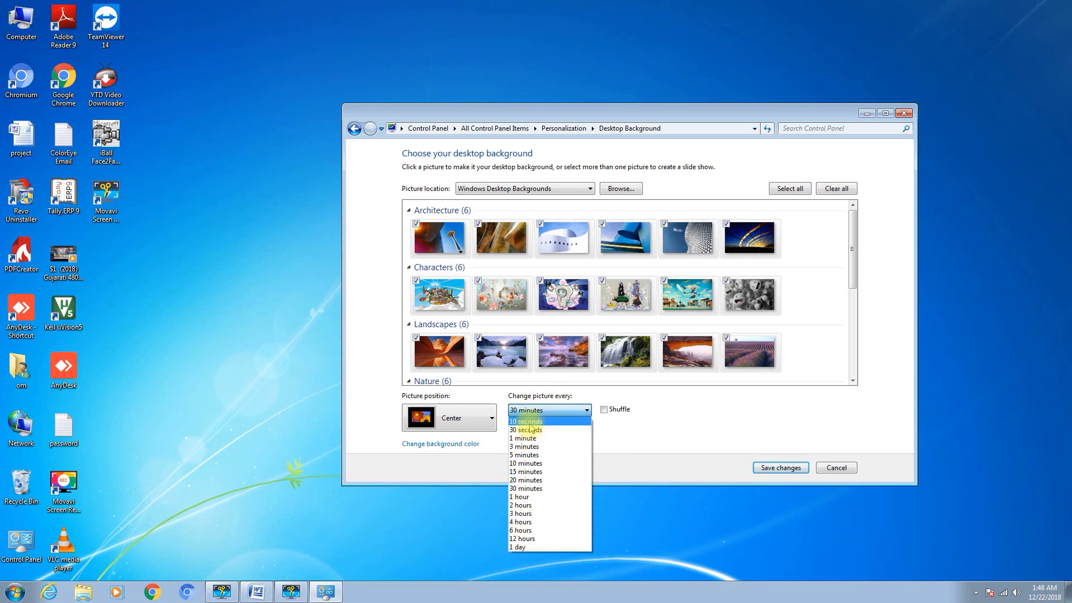
left_click(530, 423)
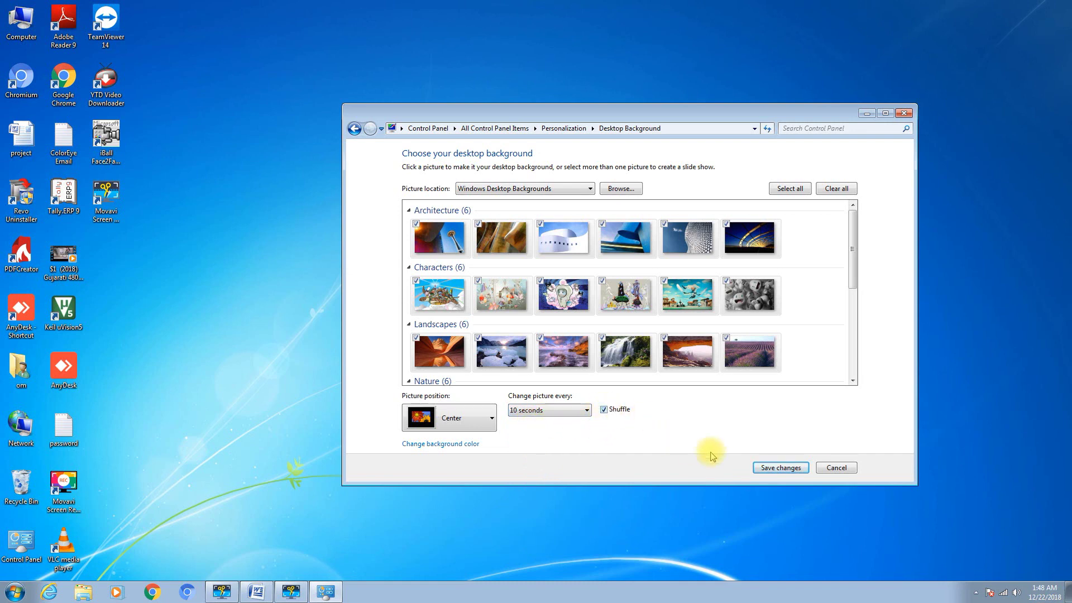
left_click(784, 468)
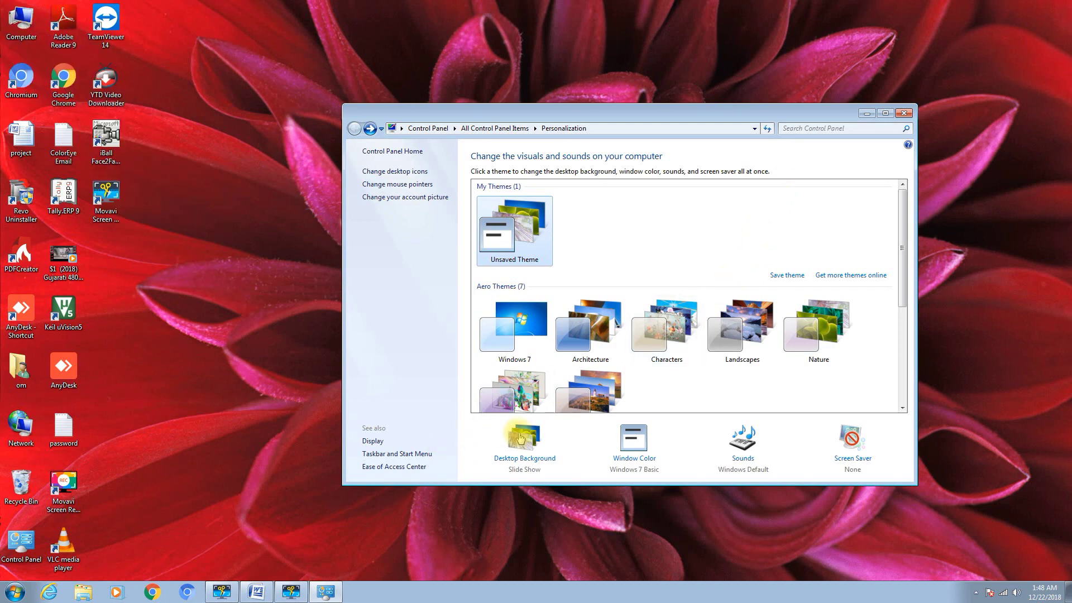
- Turn Shuffle off, clear all pictures, choose only the picture in the Windows group as the background and save
left_click(513, 459)
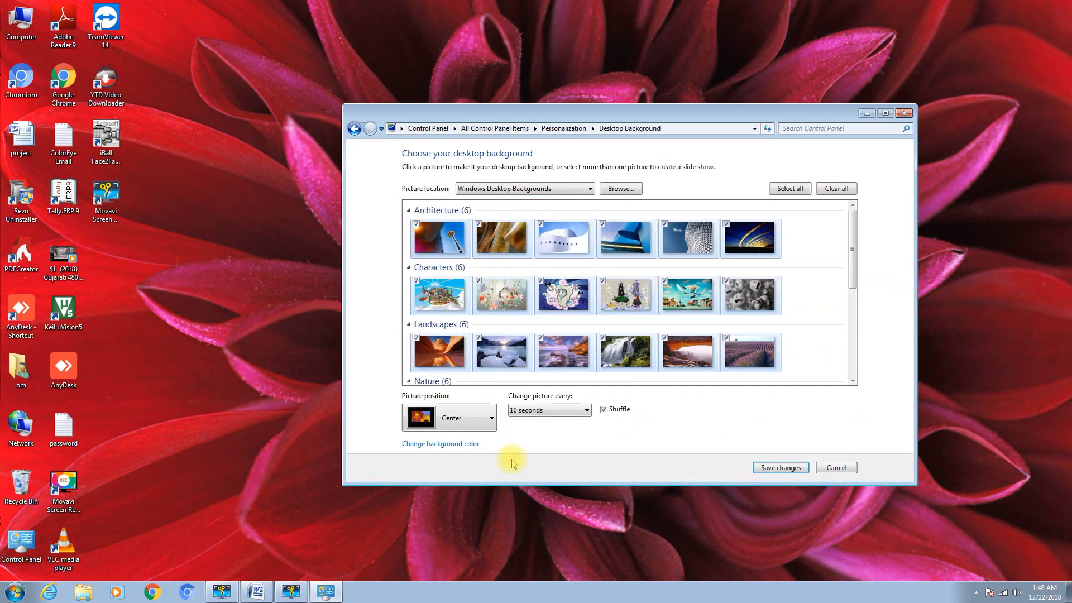
left_click(605, 410)
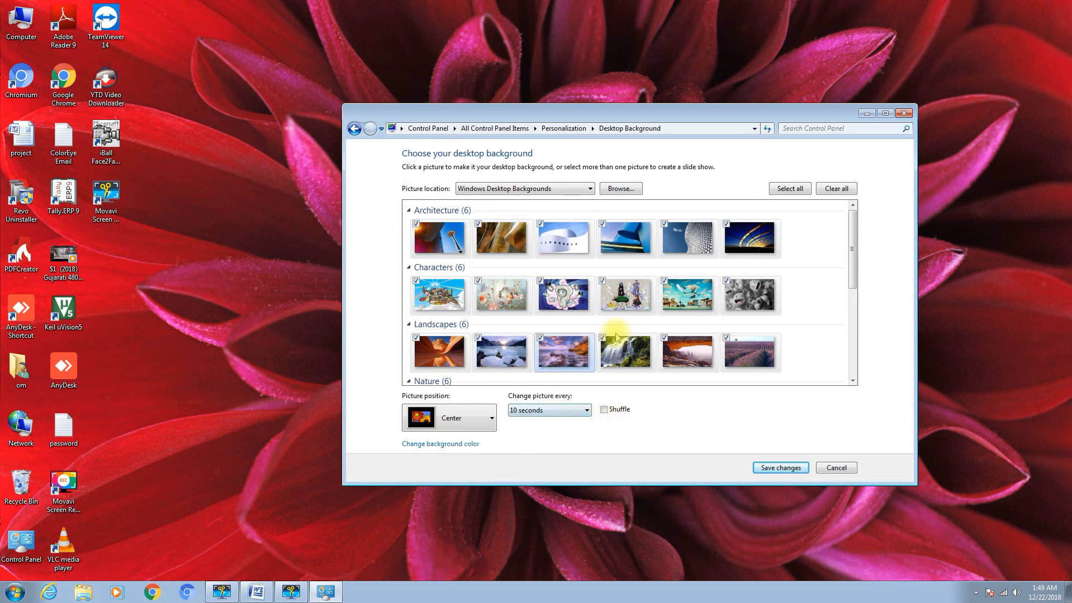
left_click_drag(857, 232, 876, 335)
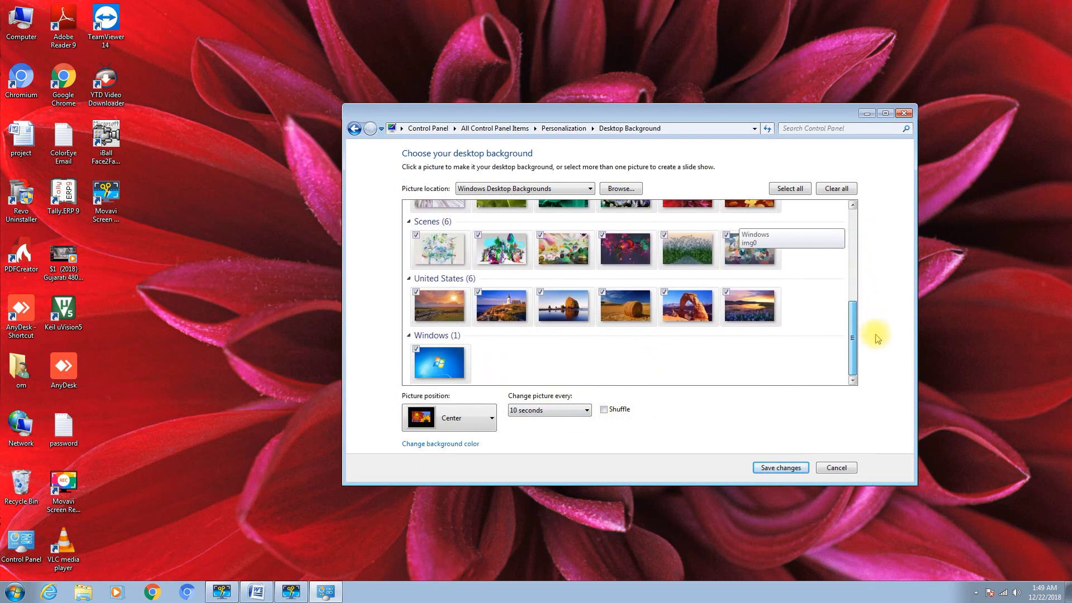
left_click(837, 189)
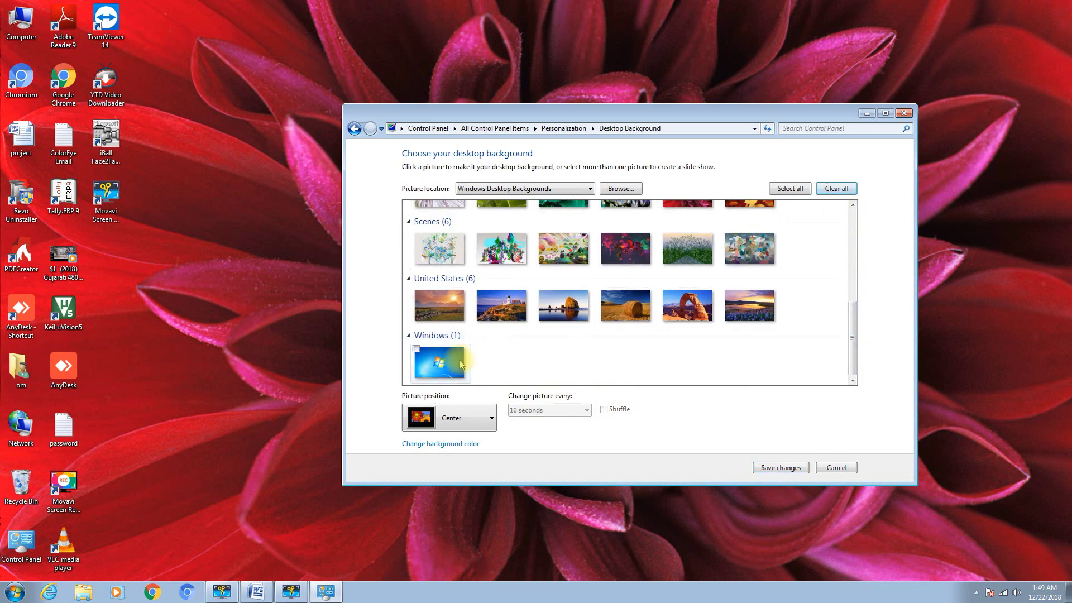
left_click(437, 365)
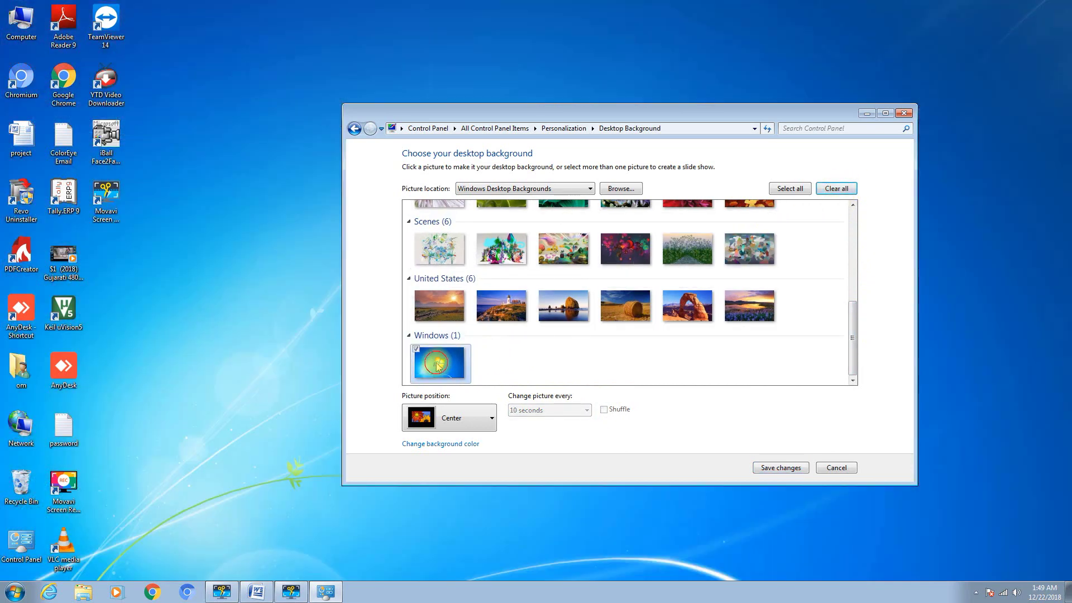
left_click(797, 468)
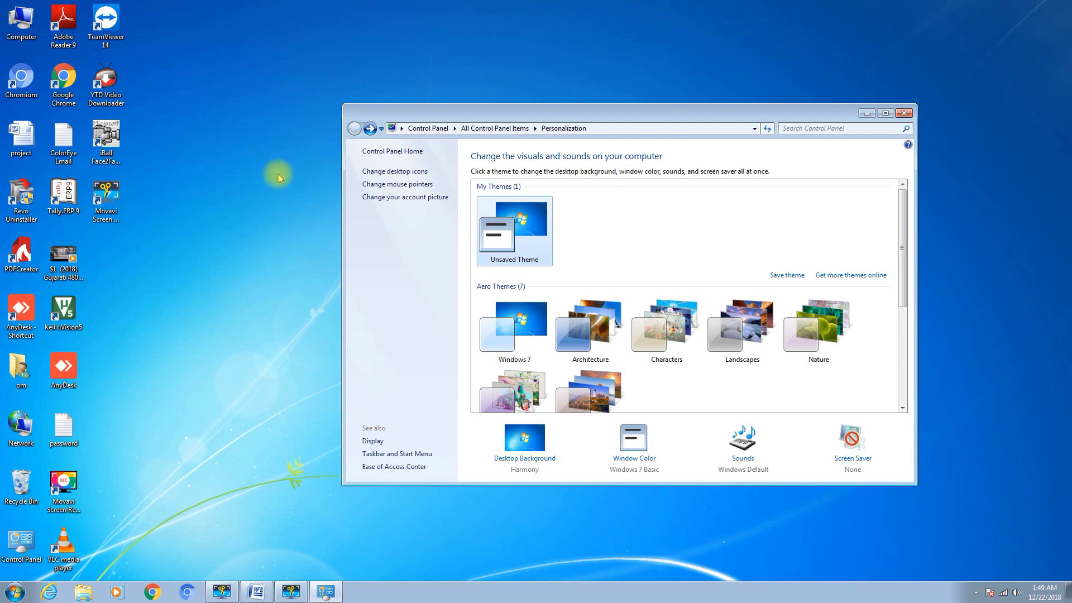
- Move the Personalization window higher on the desktop, minimize it and bring it back
left_click_drag(619, 114, 621, 83)
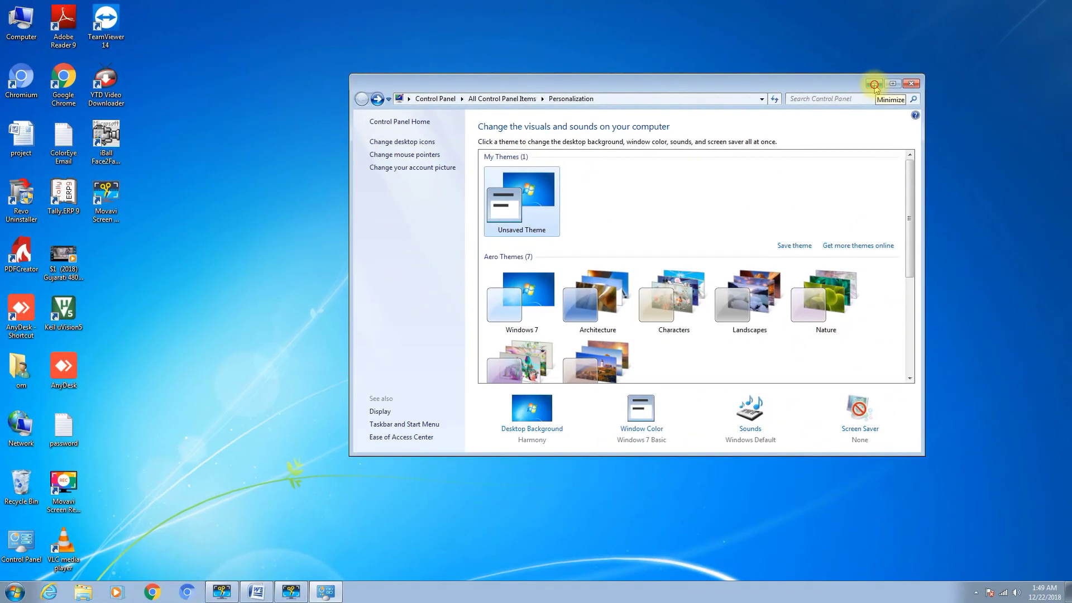
left_click(352, 312)
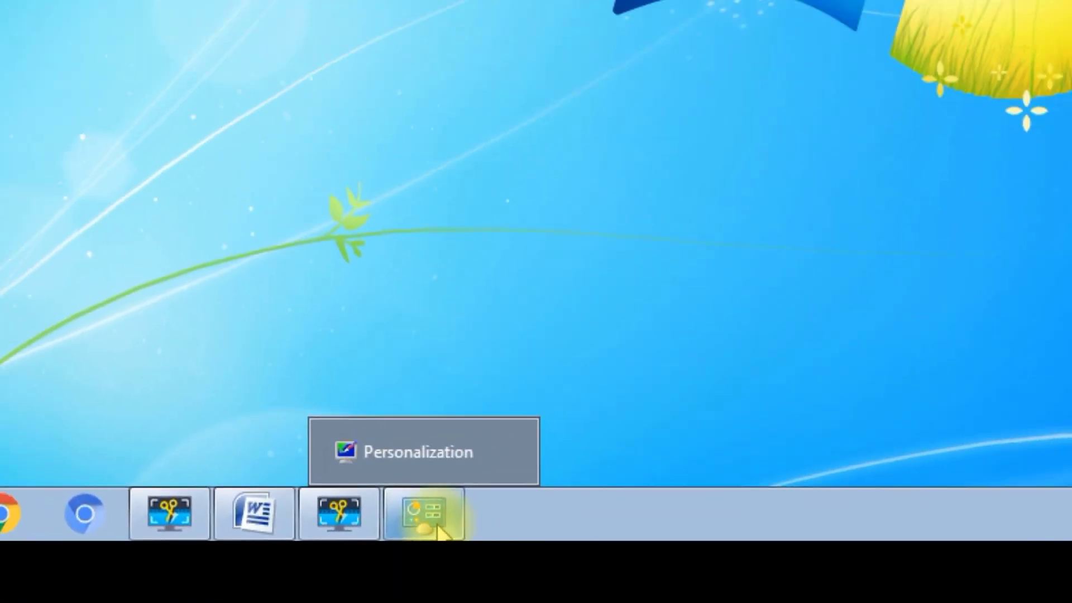
left_click(503, 469)
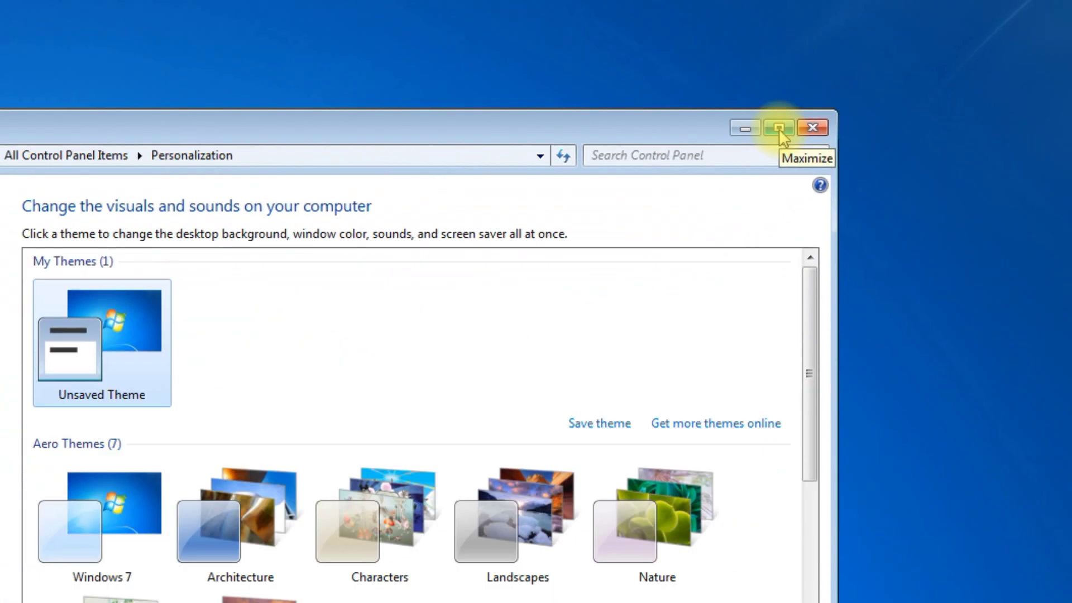
- Maximize the Personalization window, restore it to its smaller size and close it
left_click(536, 221)
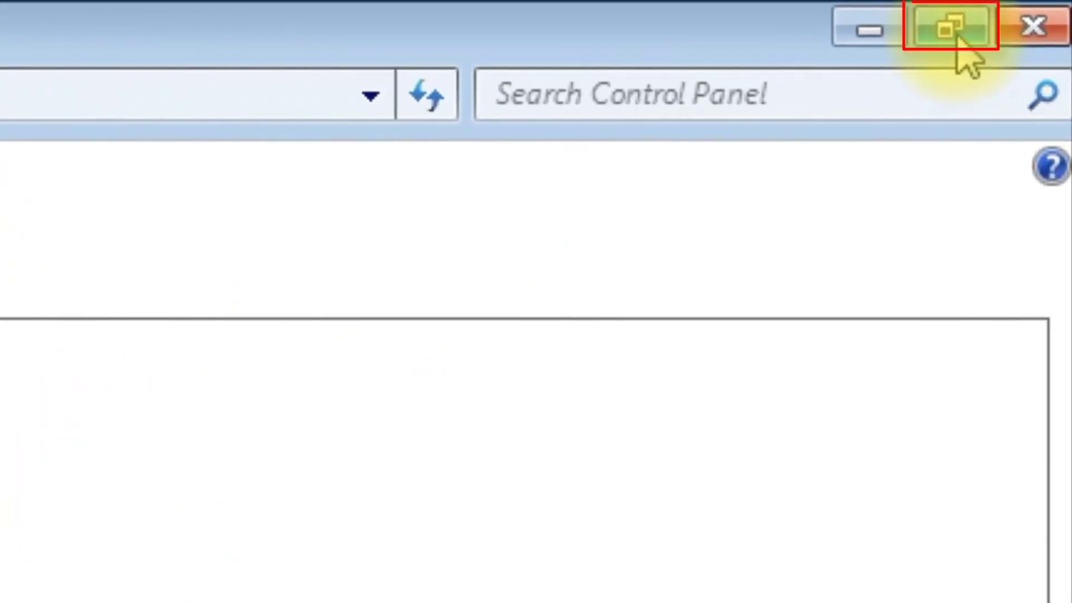
left_click(955, 33)
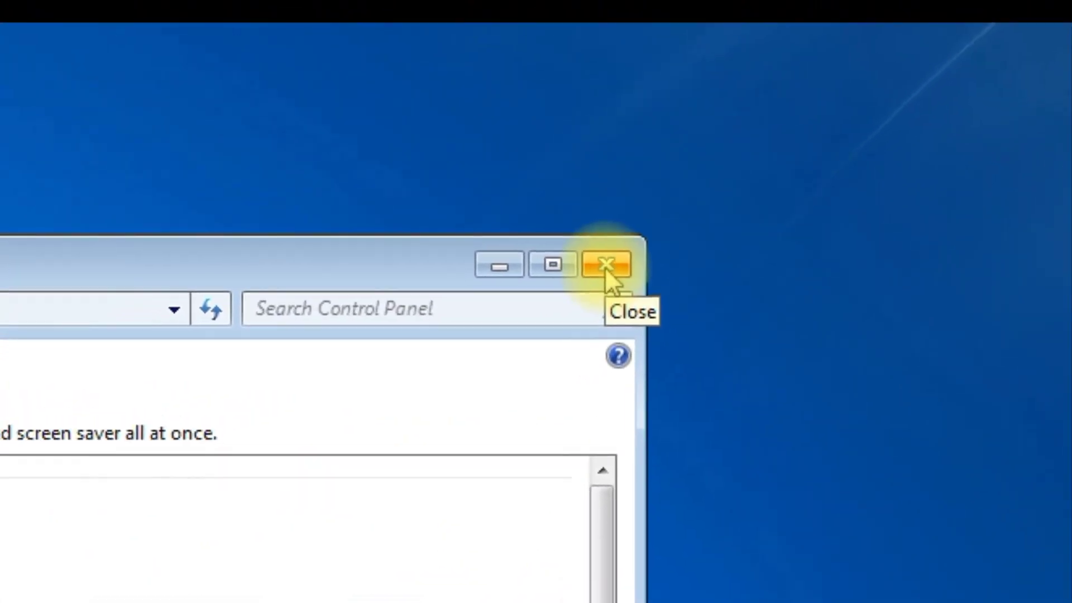
left_click(578, 283)
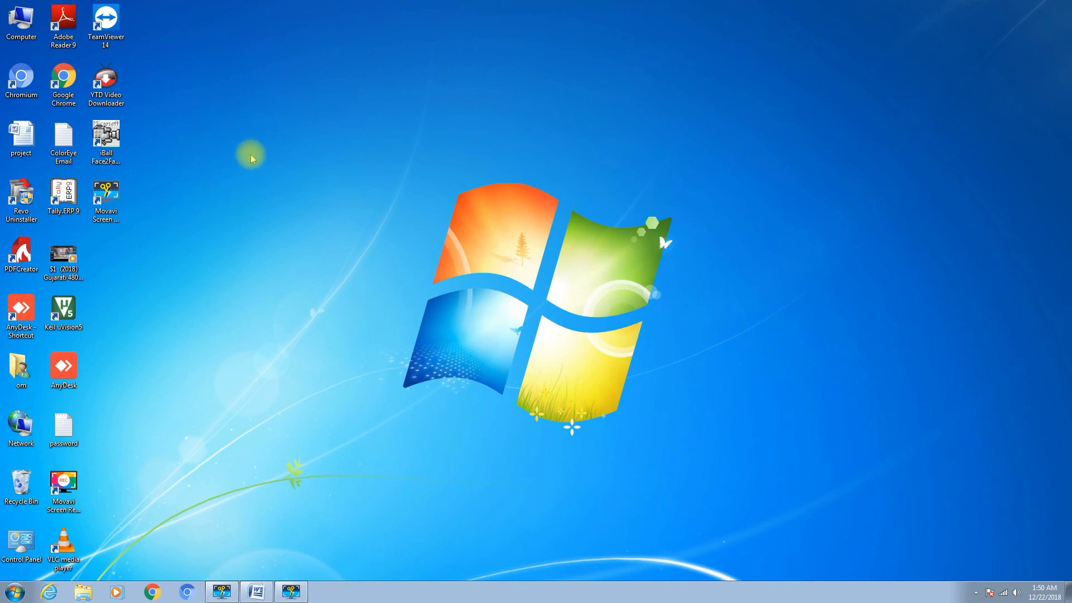
- Open the Computer and Recycle Bin windows from the desktop and shift the Recycle Bin window so both are accessible
double_click(24, 39)
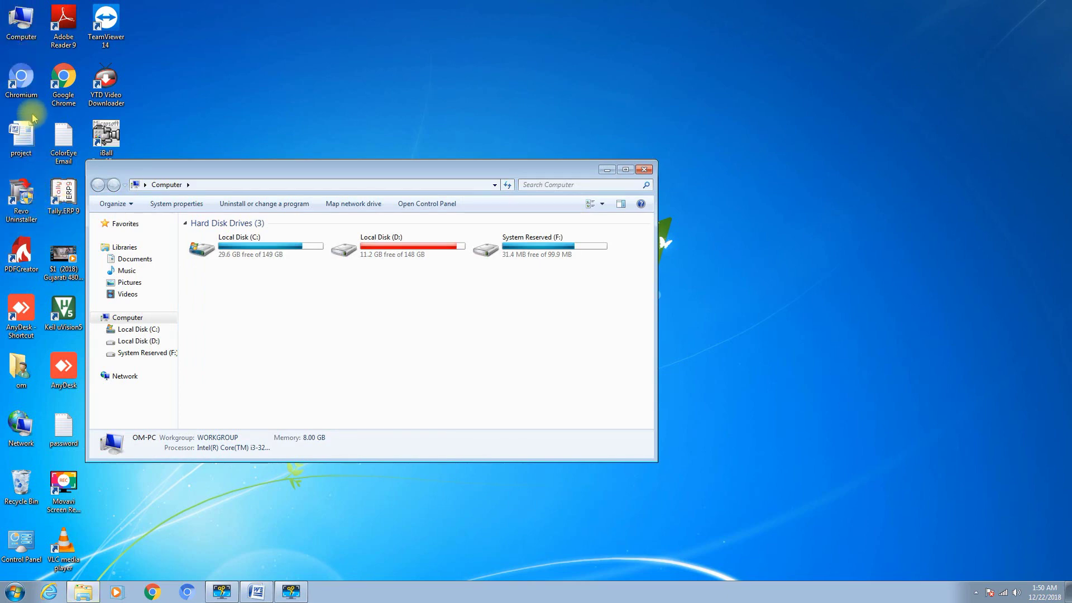
double_click(31, 494)
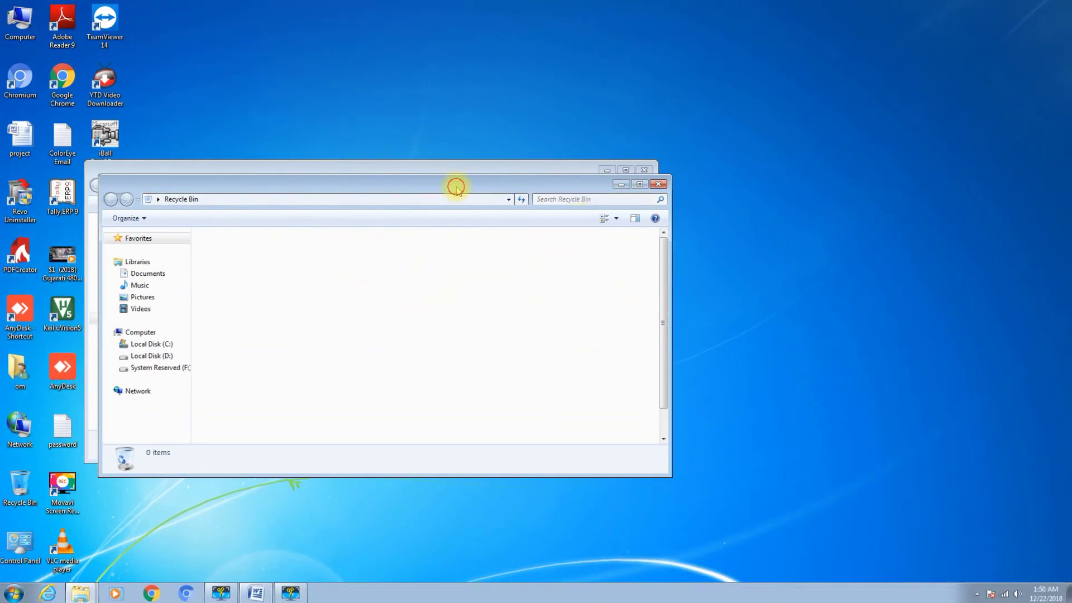
left_click_drag(457, 189, 488, 216)
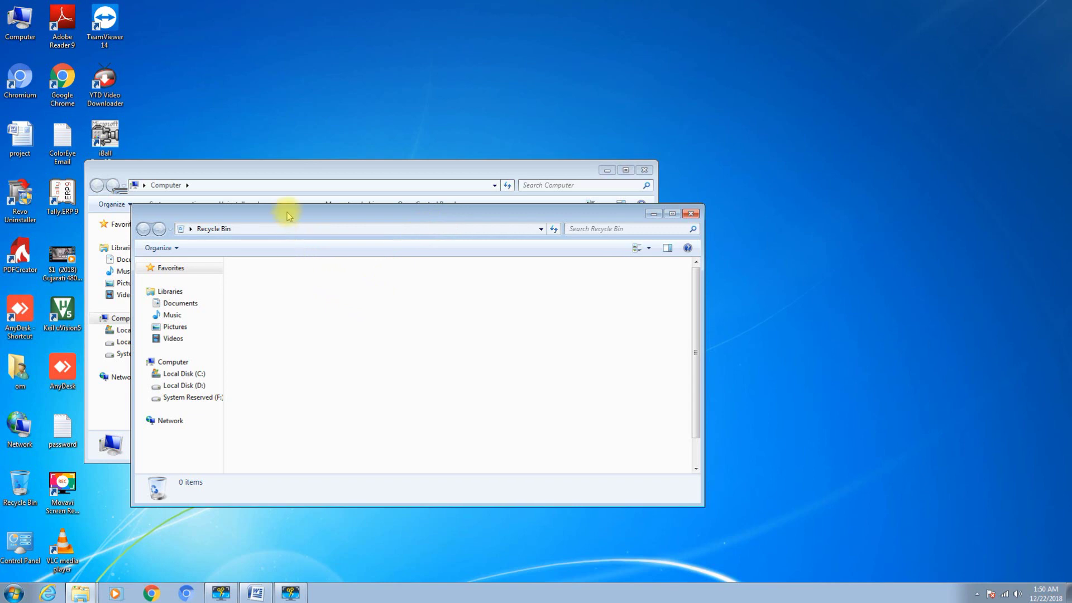
- Bring the Computer window to the front, switch back to the Recycle Bin window and close it
left_click(221, 174)
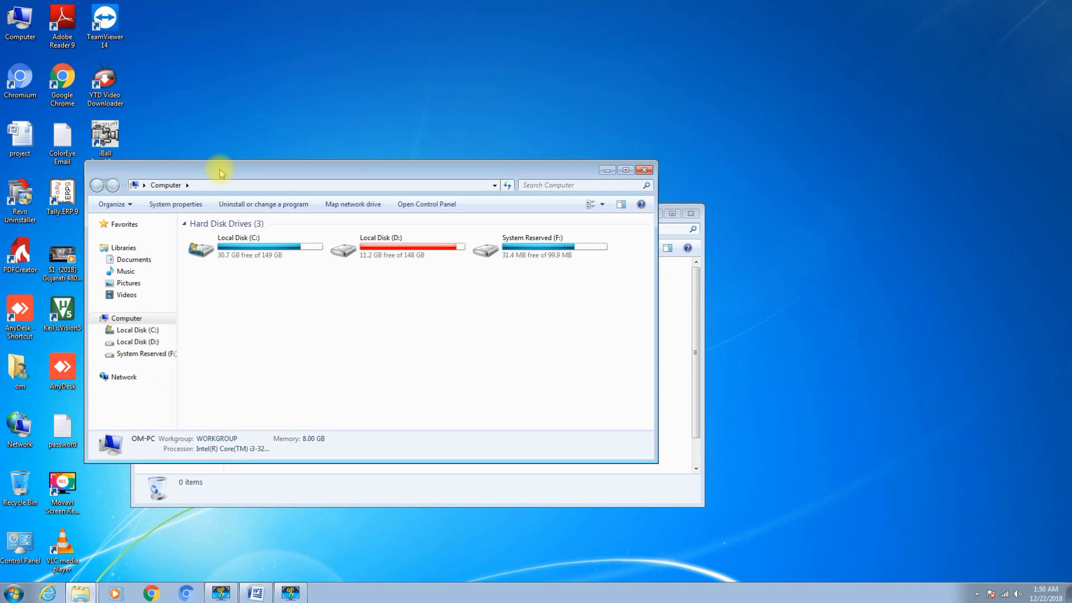
left_click(402, 487)
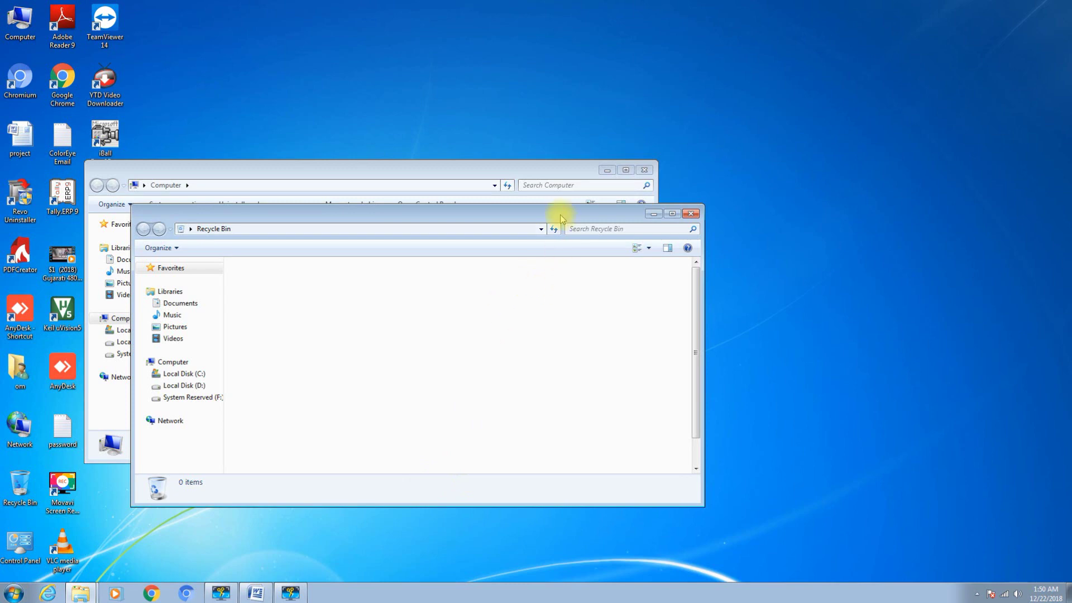
left_click(691, 213)
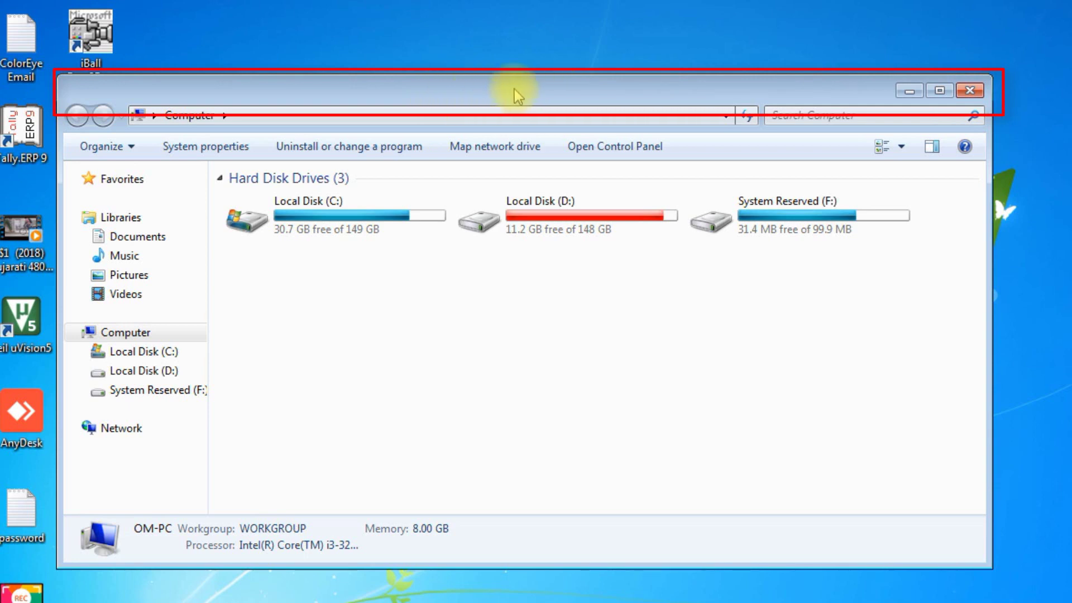
- Move the Computer window toward the middle of the desktop and enlarge it by its borders and corners
left_click_drag(481, 94, 755, 46)
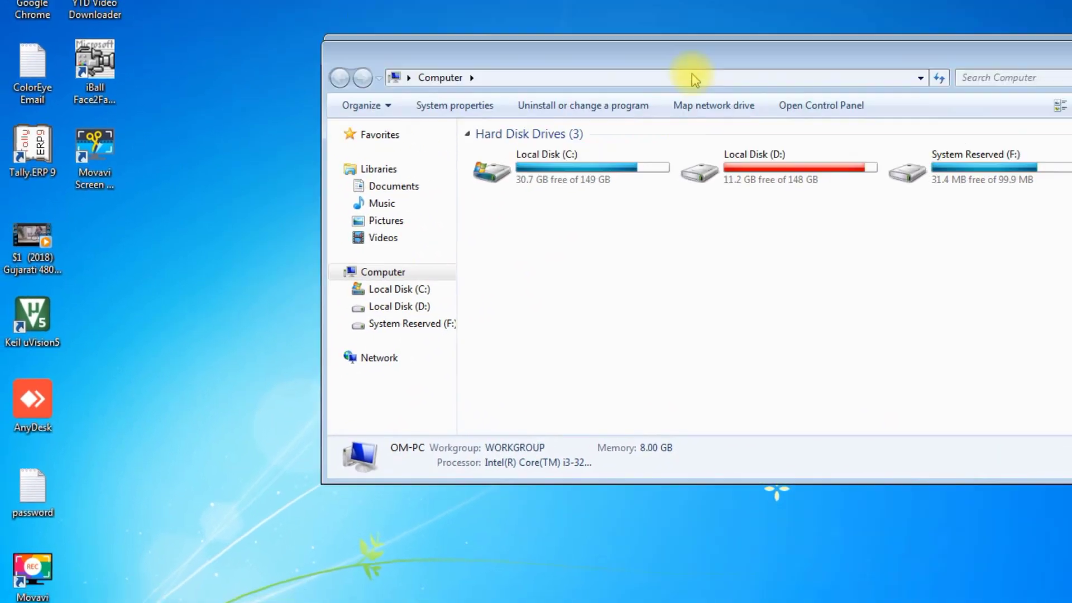
mouse_move(692, 72)
left_mouse_down()
mouse_move(688, 64)
mouse_move(684, 79)
left_mouse_up()
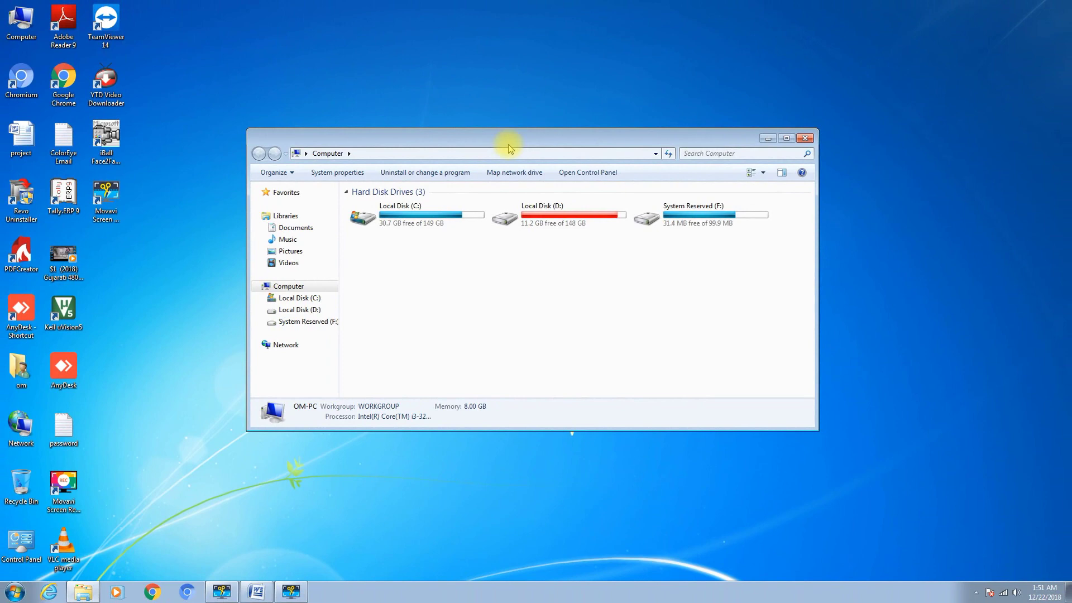
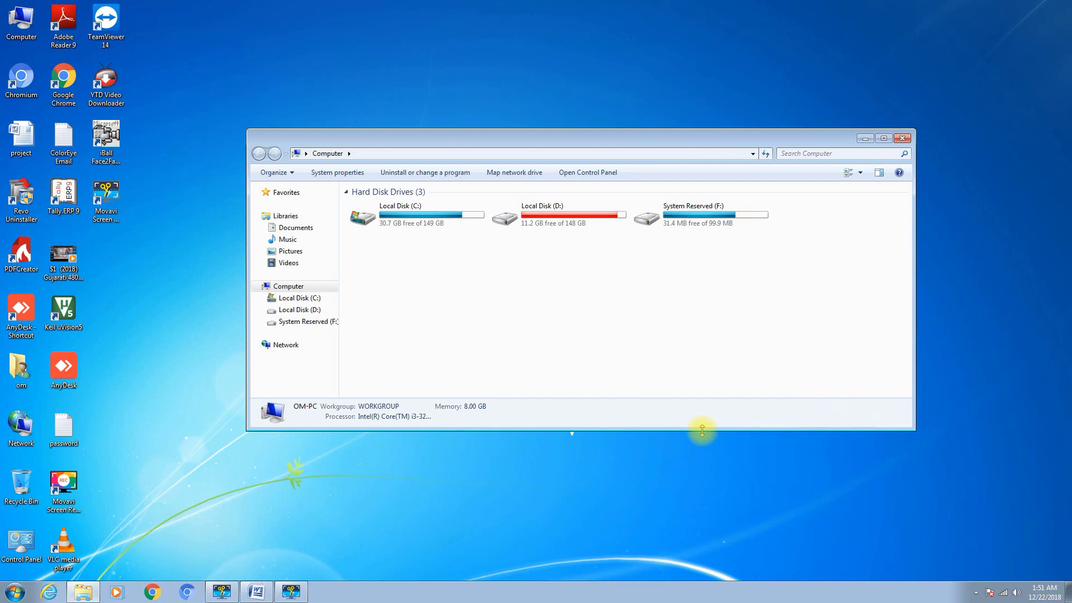
left_click_drag(702, 430, 653, 470)
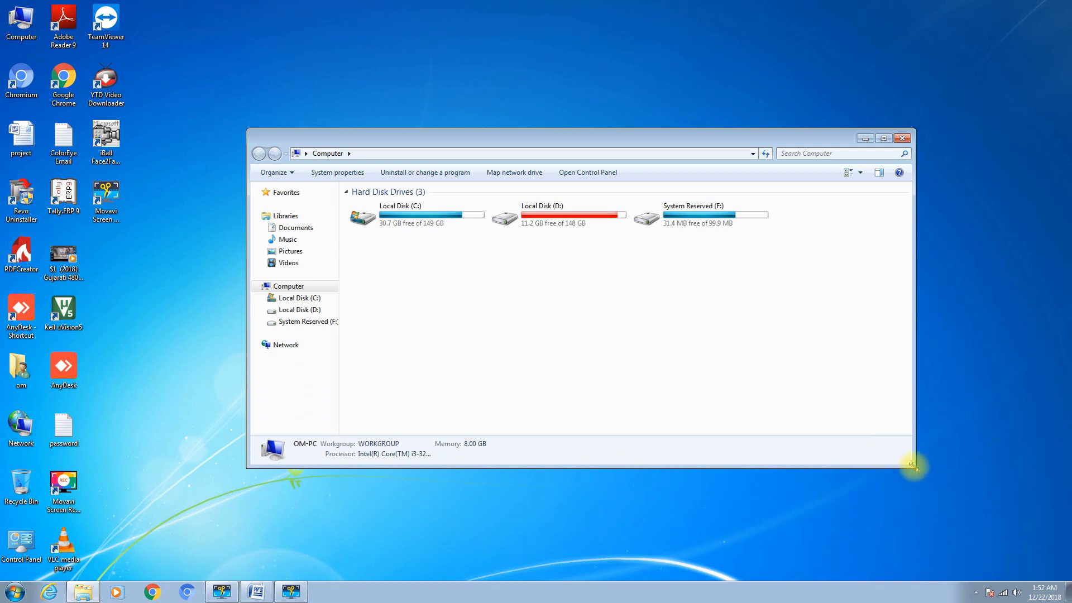
left_click_drag(914, 466, 907, 490)
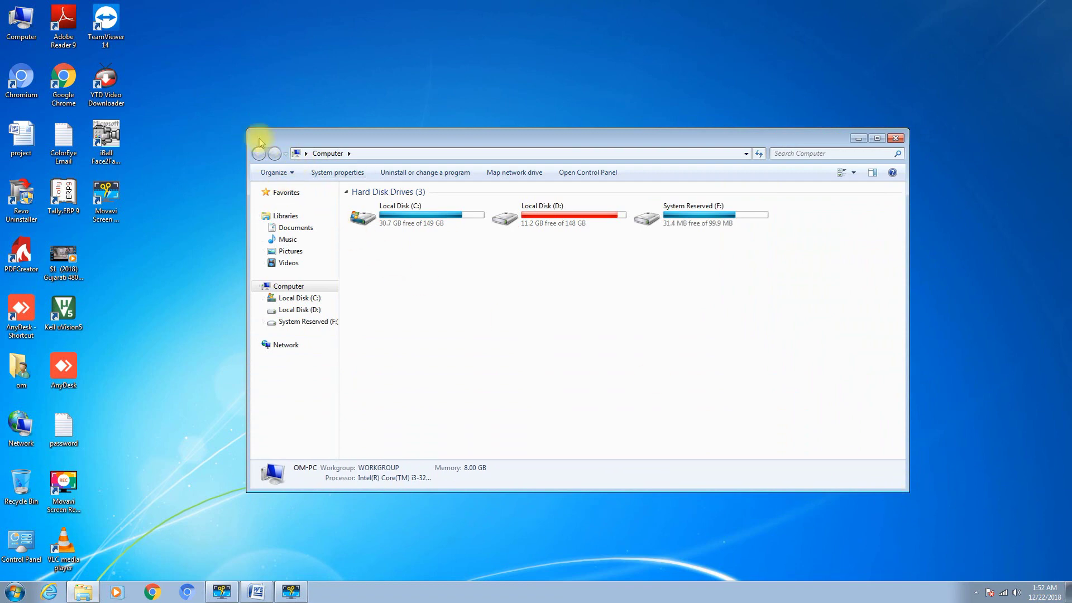
mouse_move(247, 128)
left_mouse_down()
mouse_move(414, 233)
mouse_move(231, 118)
left_mouse_up()
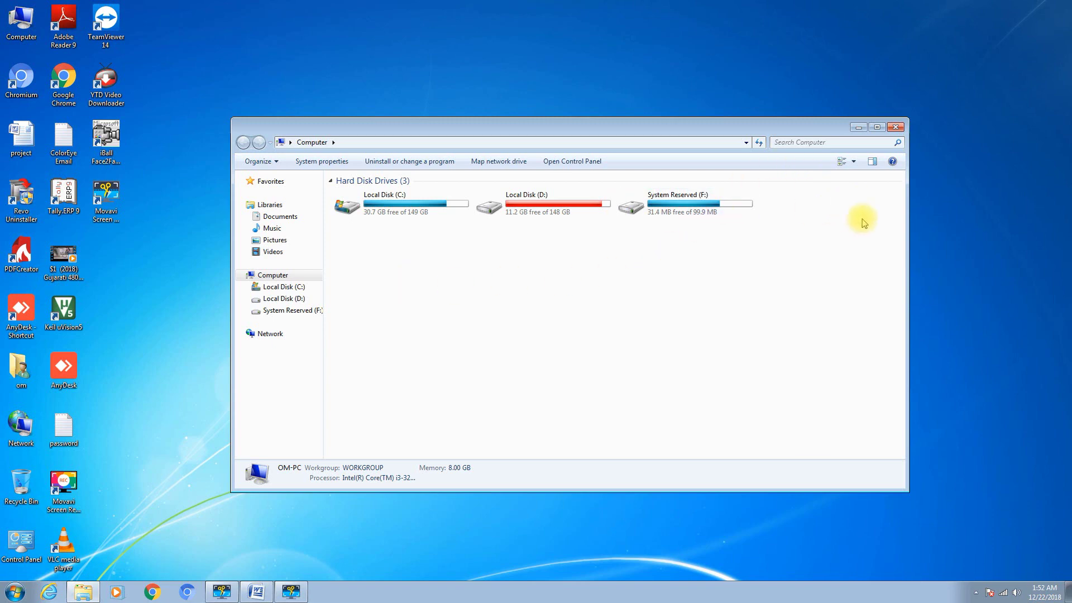
- Maximize the Computer window, minimize it, reopen it and close it
left_click(878, 127)
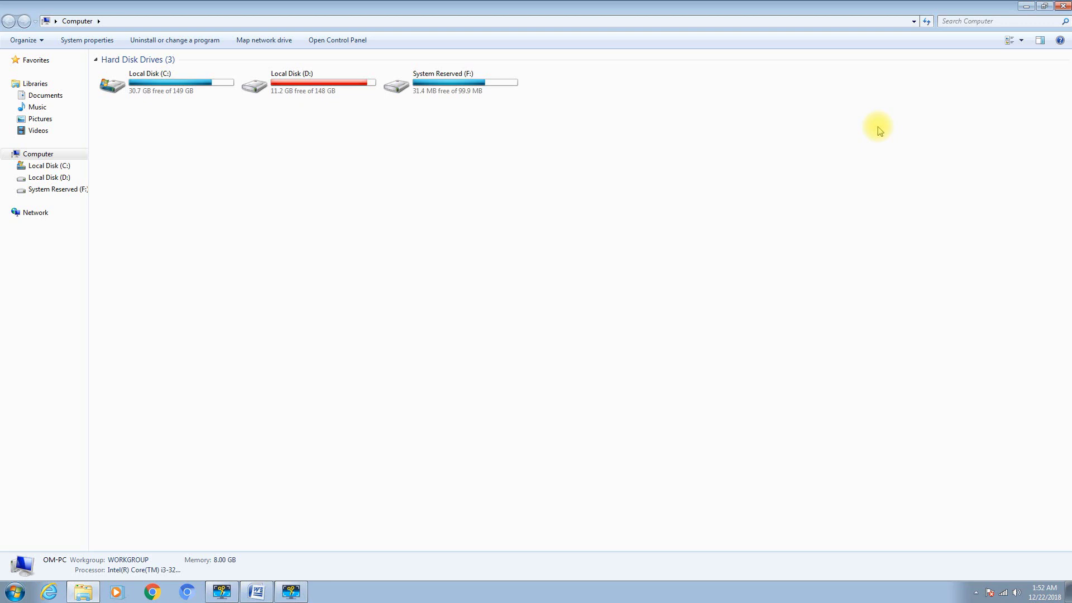
left_click(1025, 7)
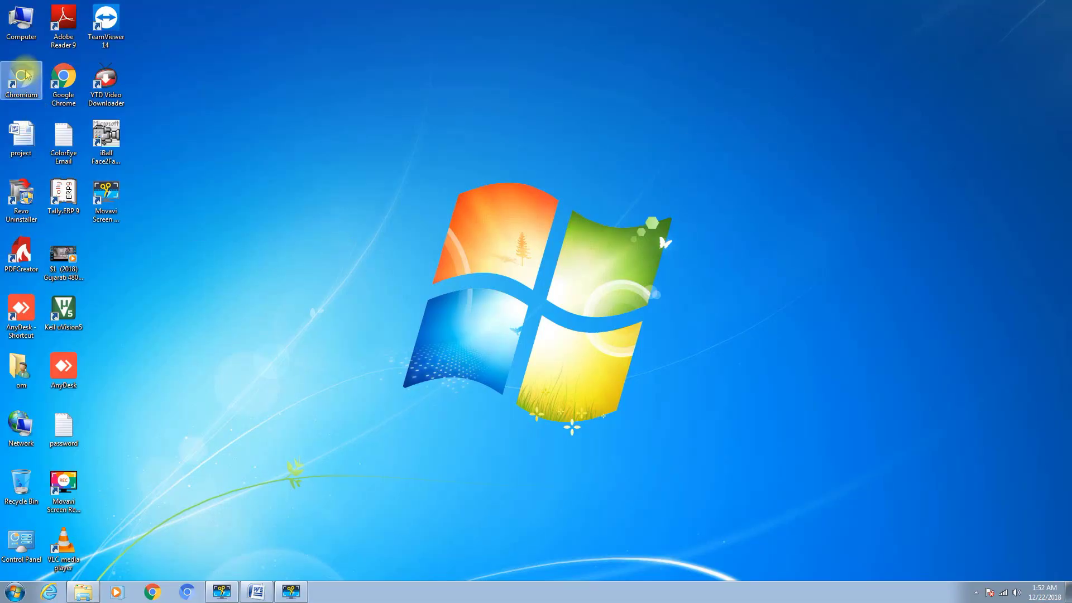
double_click(22, 25)
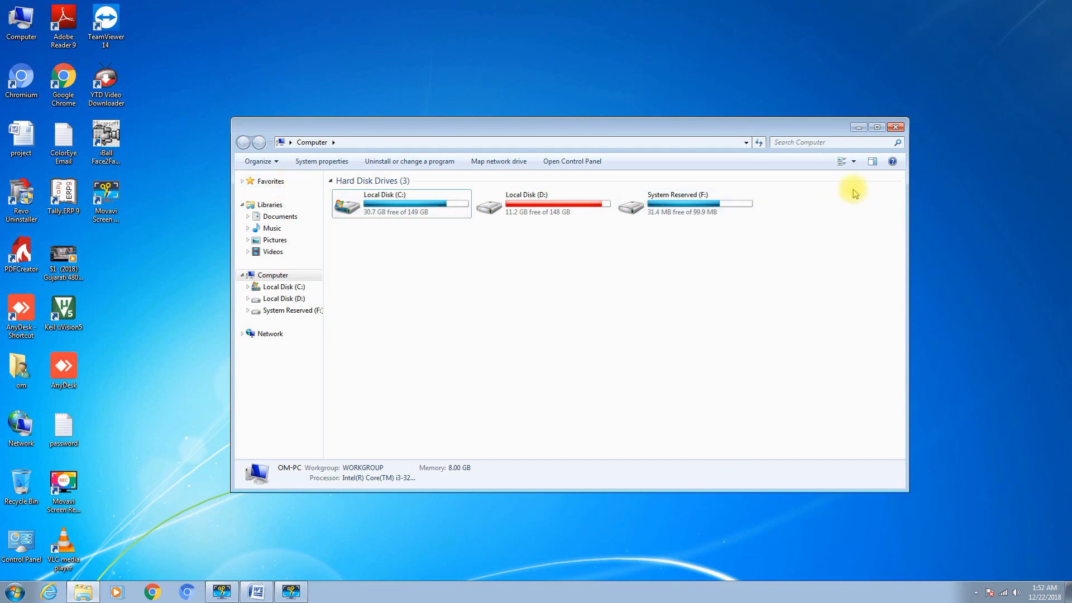
left_click(896, 128)
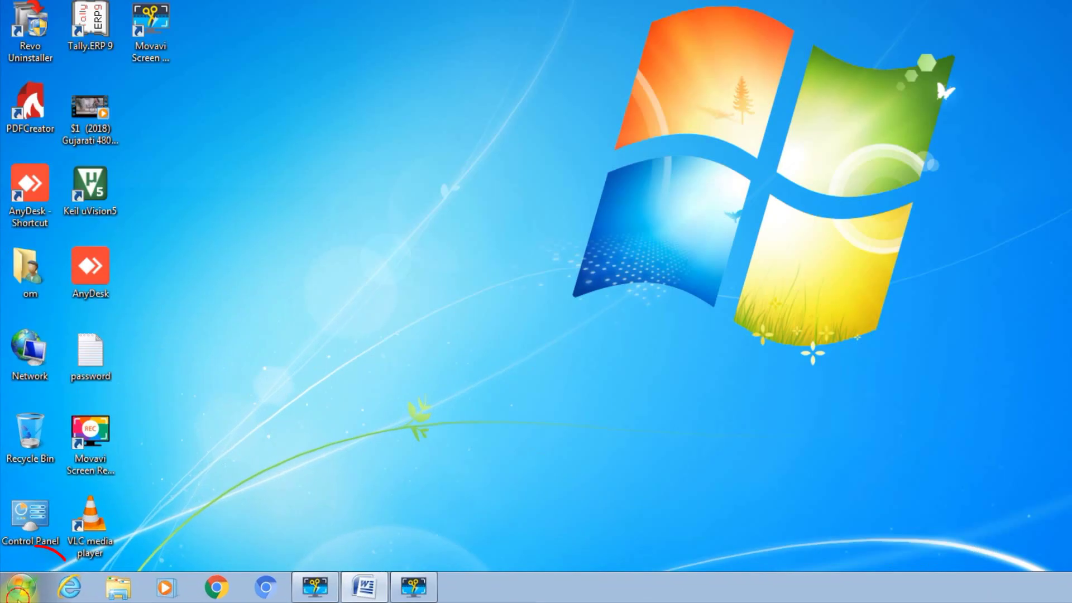
- Show all installed programs in the Start menu and expand the Microsoft Office and Java folders
left_click(20, 589)
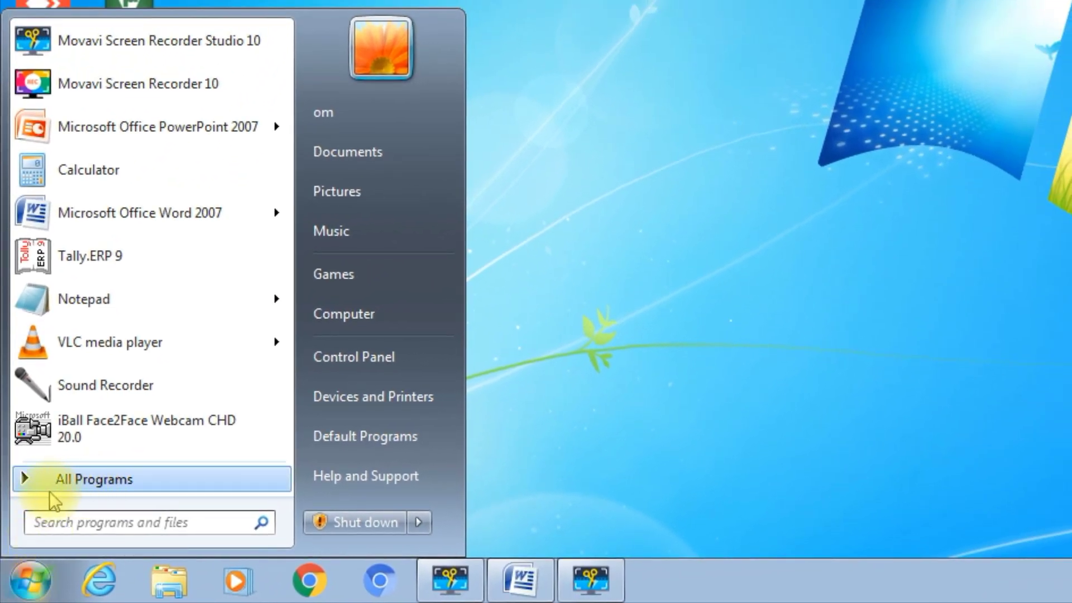
left_click(67, 482)
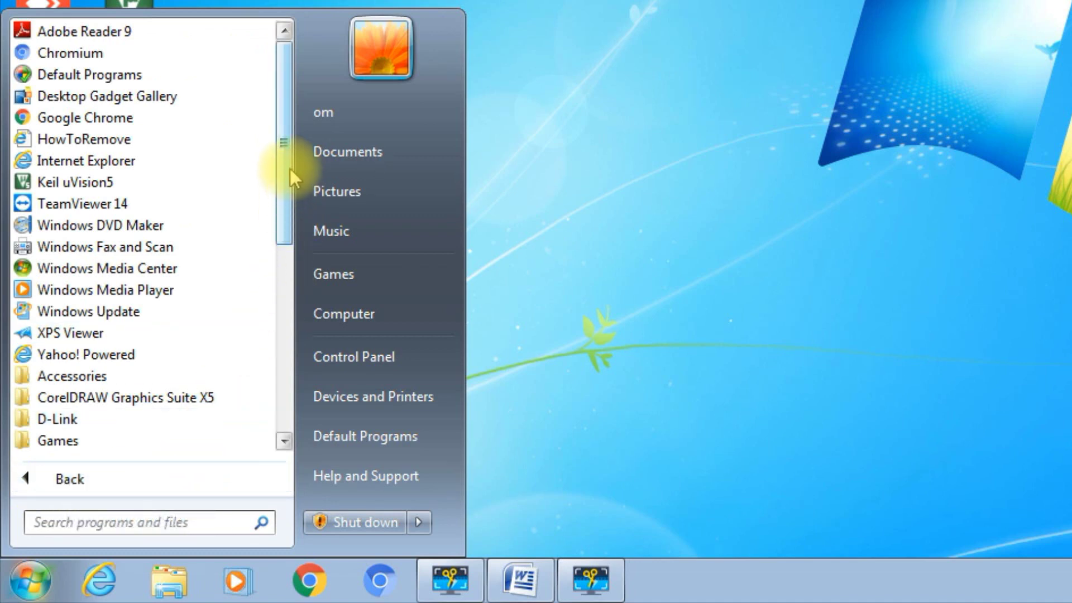
left_click_drag(284, 162, 287, 331)
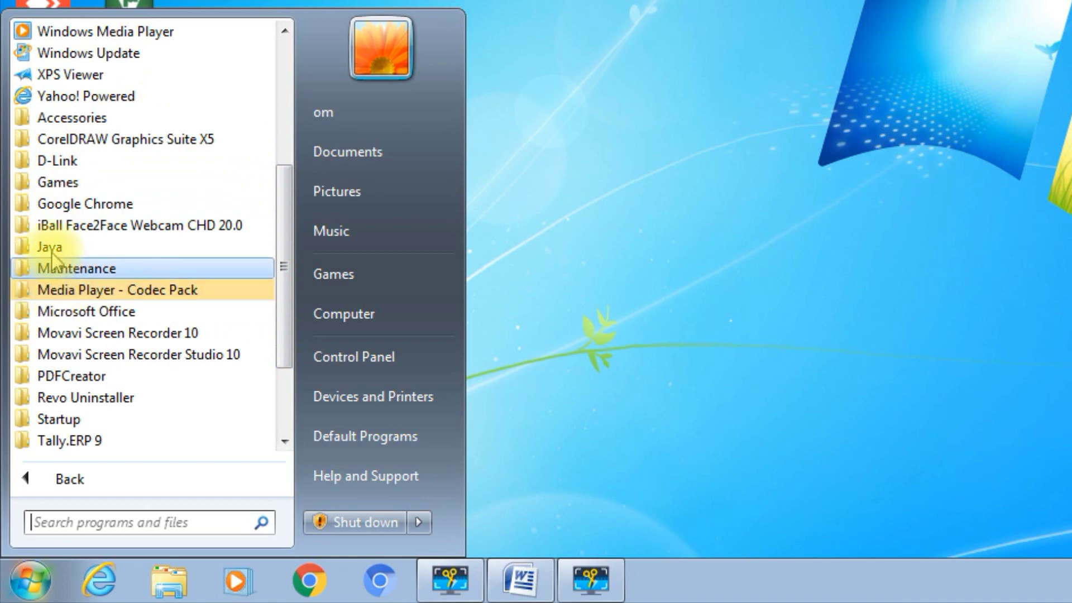
left_click(82, 316)
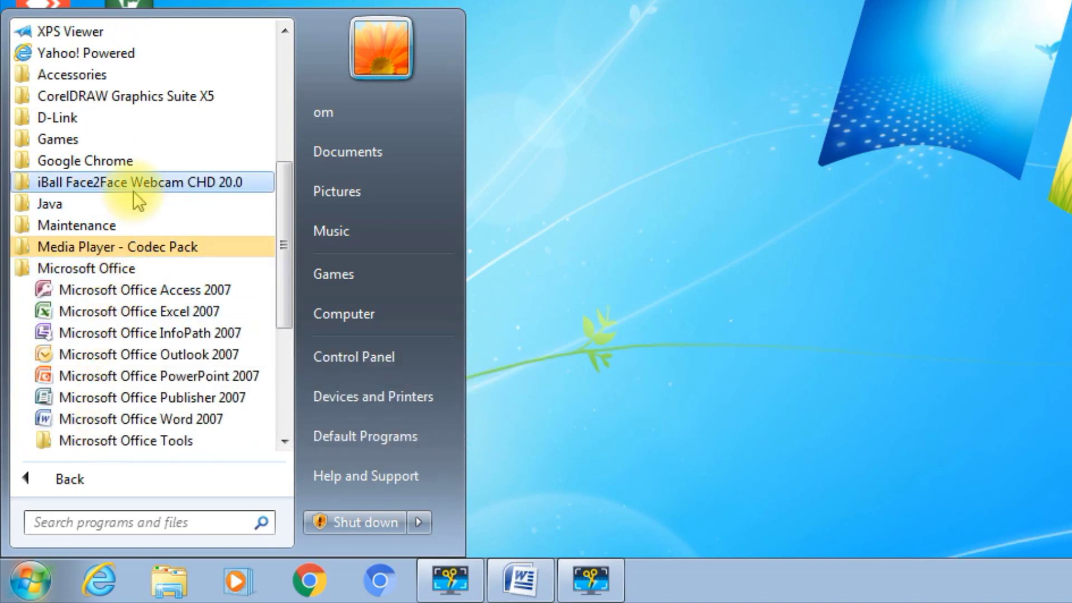
left_click(121, 207)
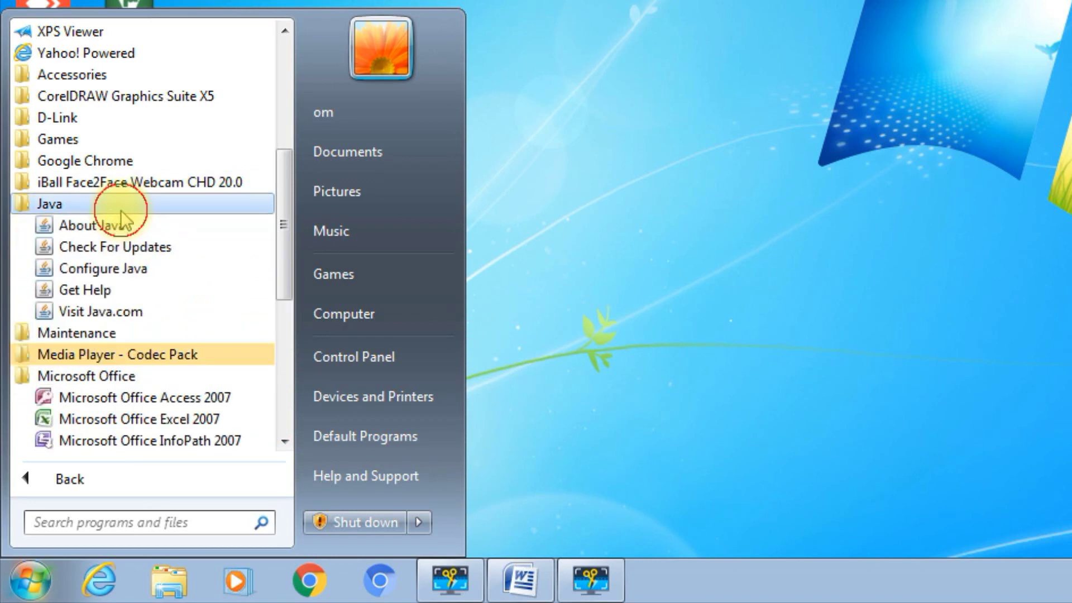
- Look through the list of installed programs in both directions and close the Start menu
left_click(284, 28)
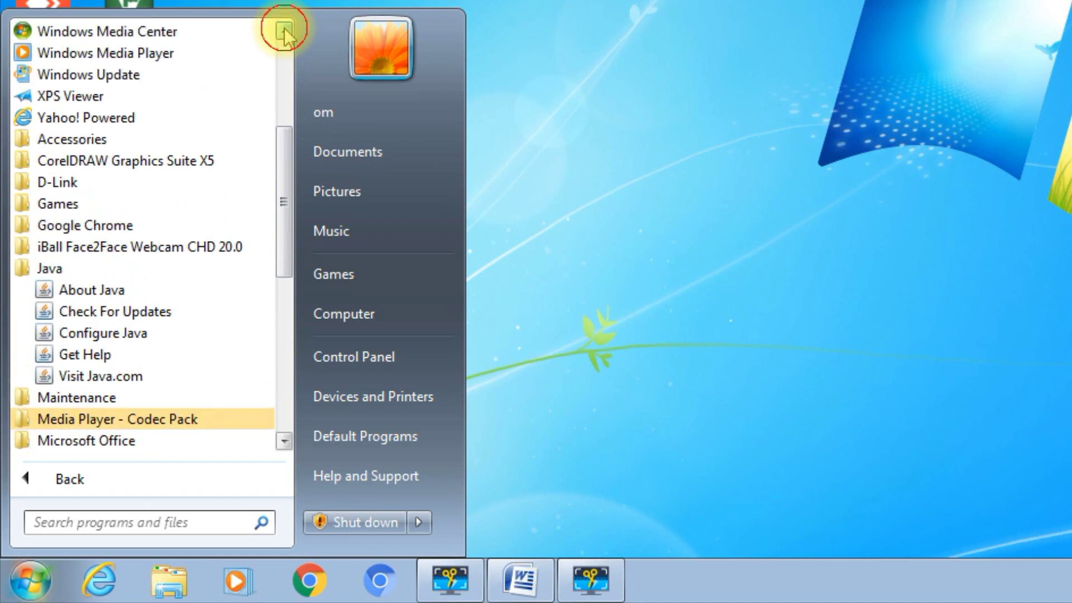
left_click(284, 28)
left_click(284, 28)
left_click(284, 28)
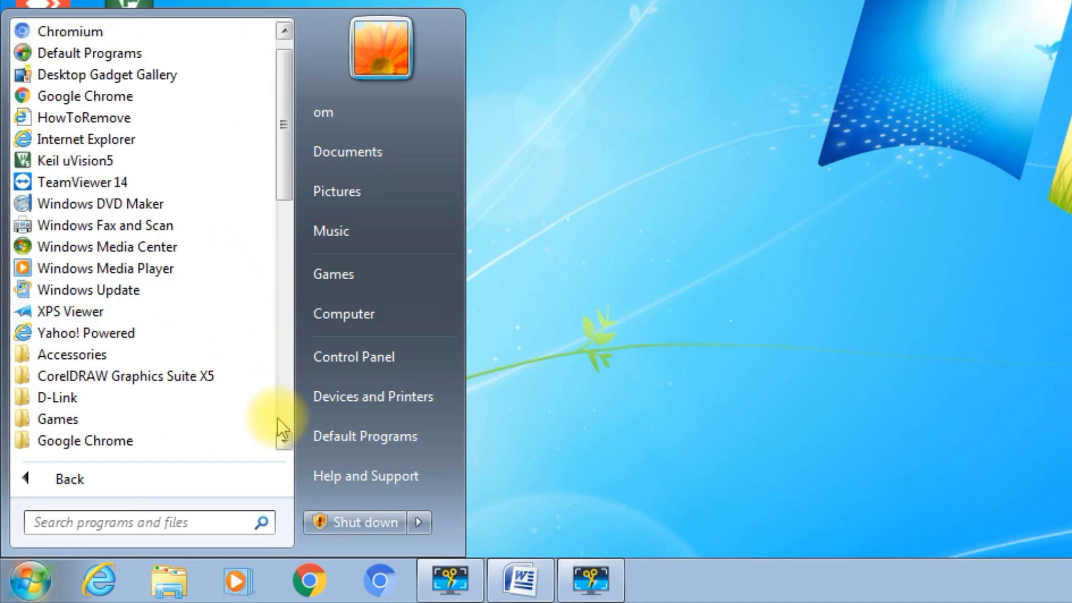
left_click(283, 442)
left_click(284, 442)
left_click(283, 442)
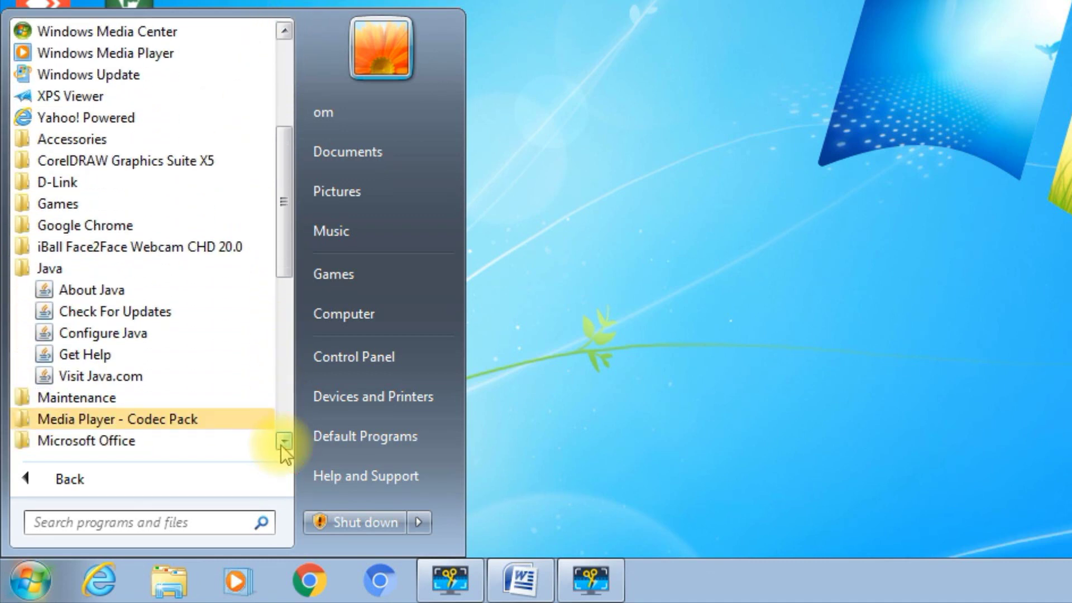
left_click(284, 442)
left_click(283, 443)
left_click(284, 442)
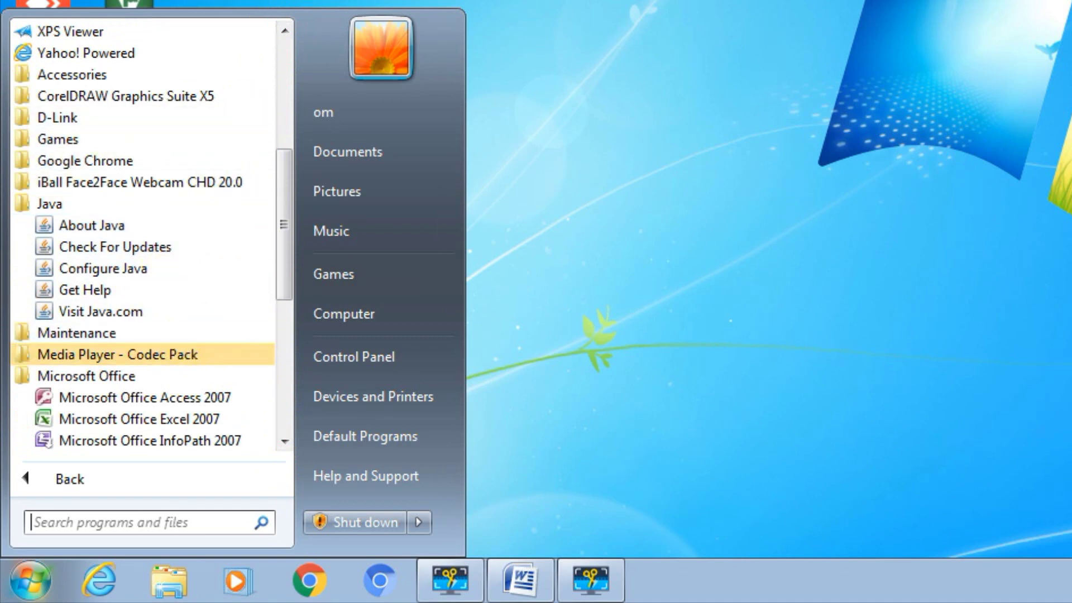
left_click(438, 519)
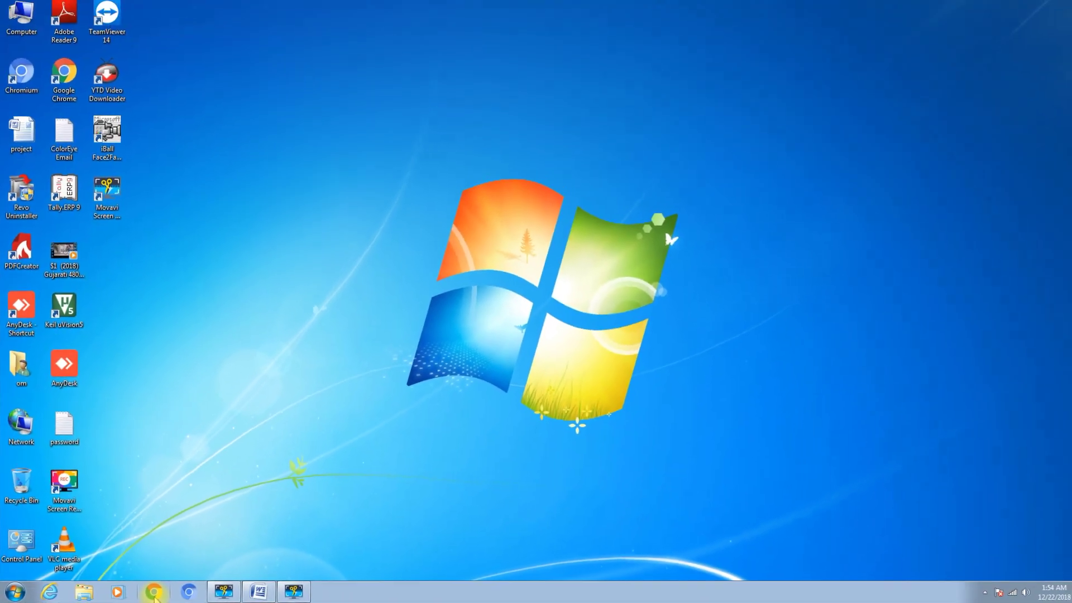
- Launch Google Chrome from the taskbar and close its window
left_click(154, 594)
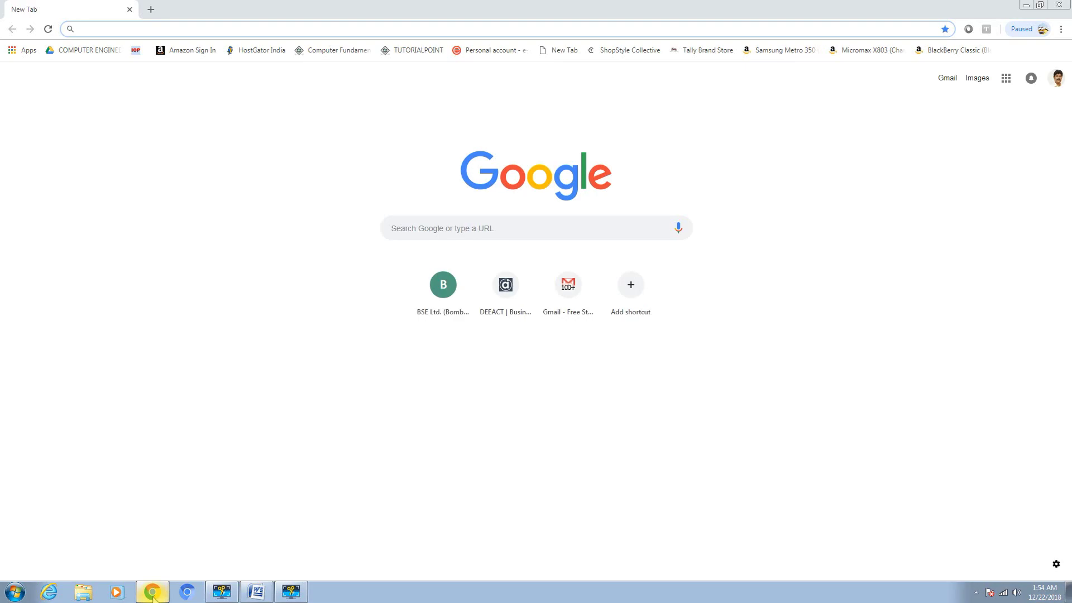
left_click(1059, 6)
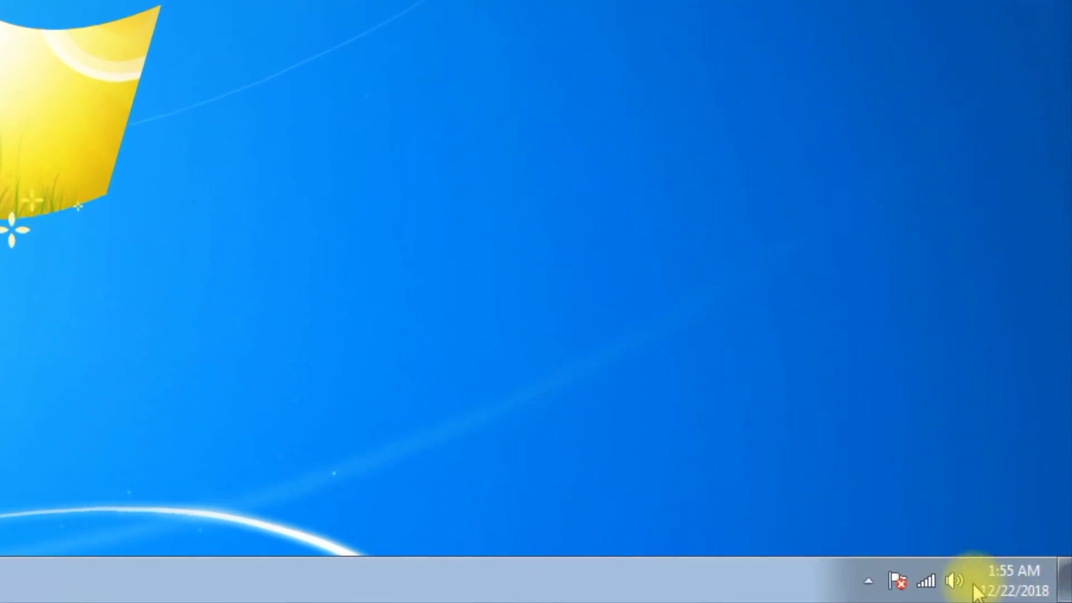
- Check the date on the taskbar clock and open the Date and Time Settings for changing the date and time
mouse_move(1012, 586)
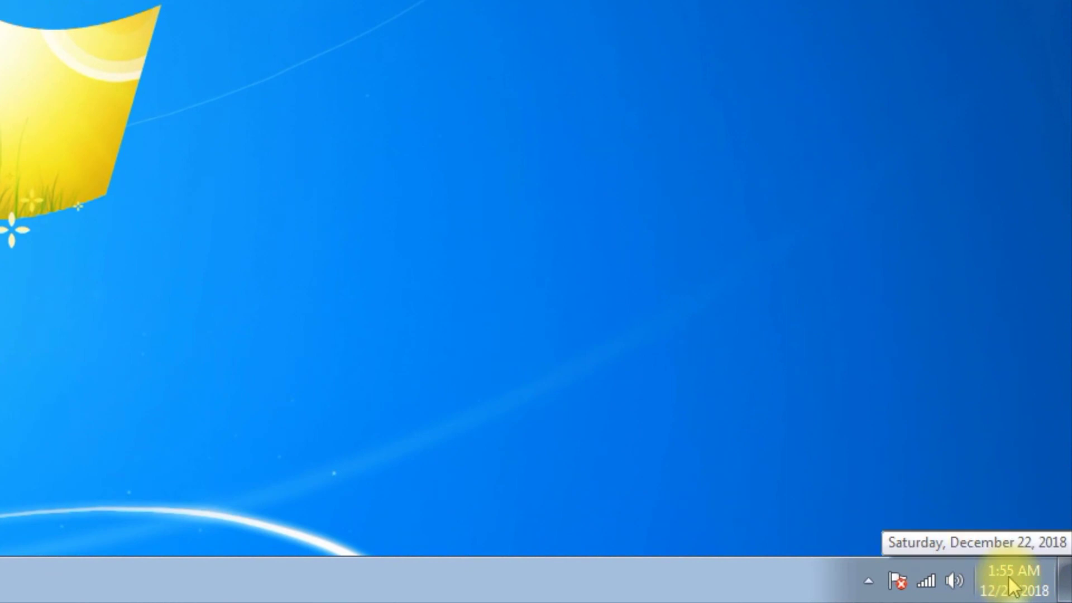
left_click(1009, 576)
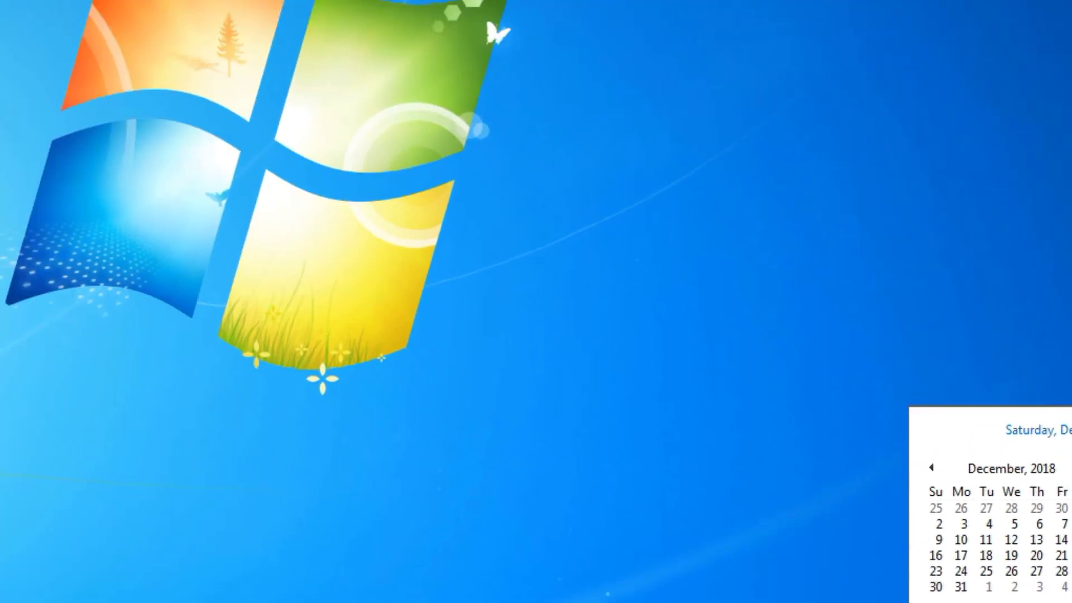
left_click(853, 530)
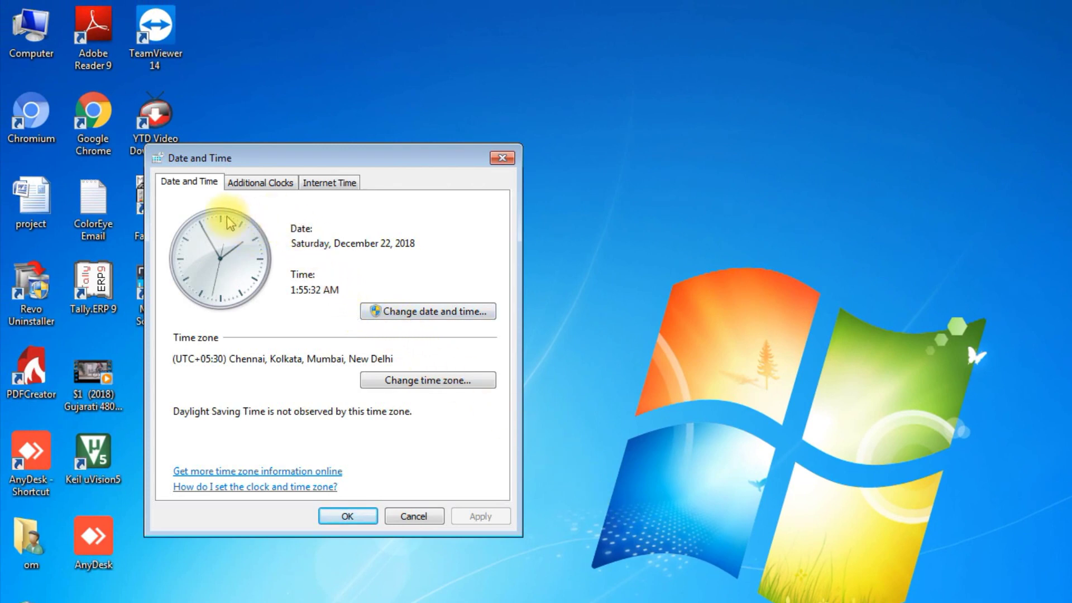
left_click(411, 313)
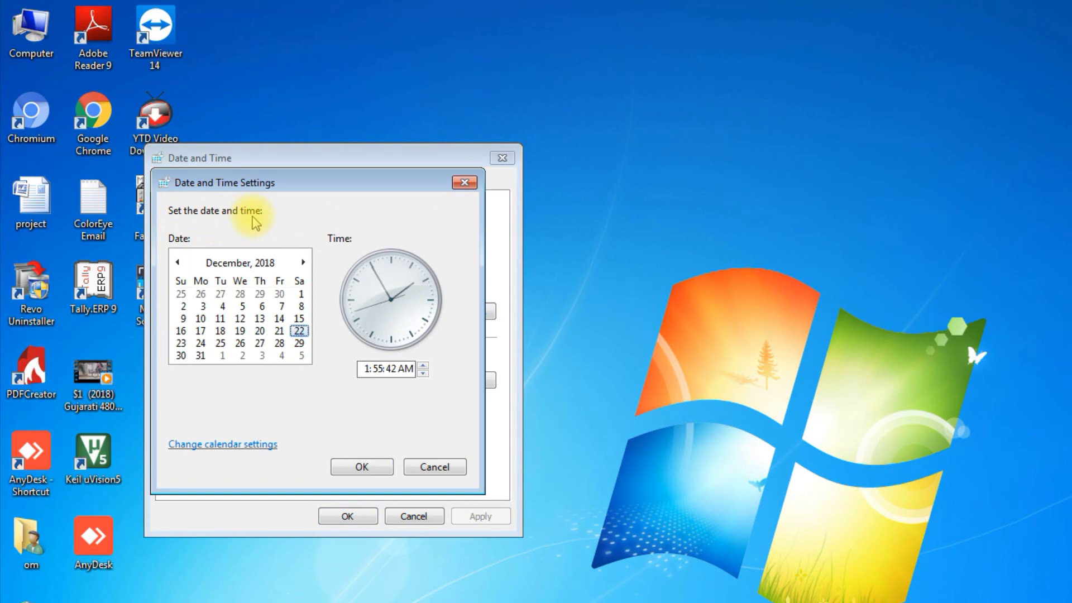
- Switch the calendar to its month and year overviews and return to December 2018
left_click(240, 263)
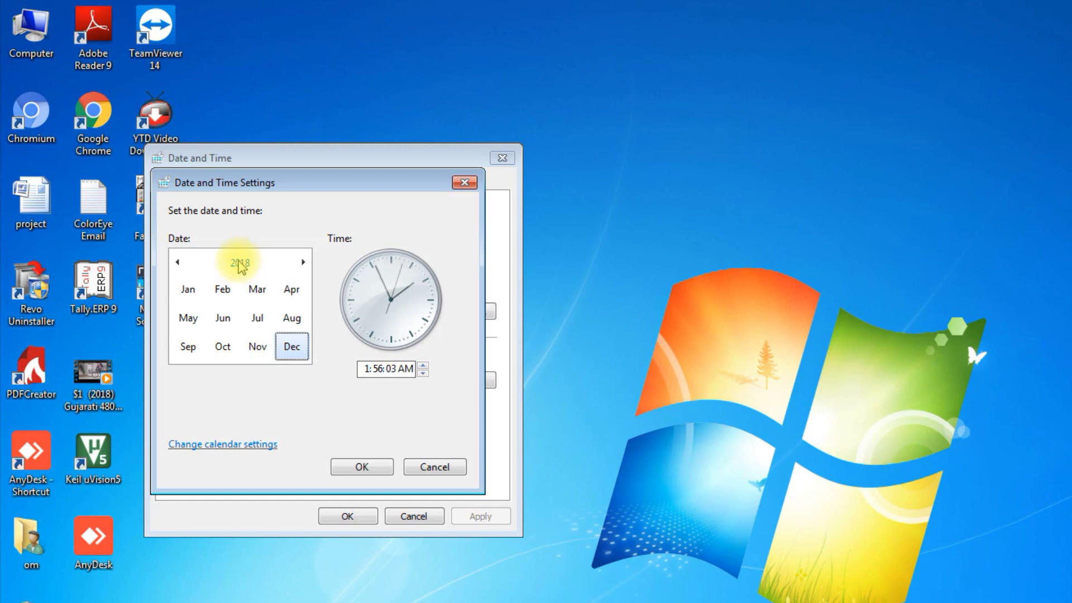
left_click(239, 265)
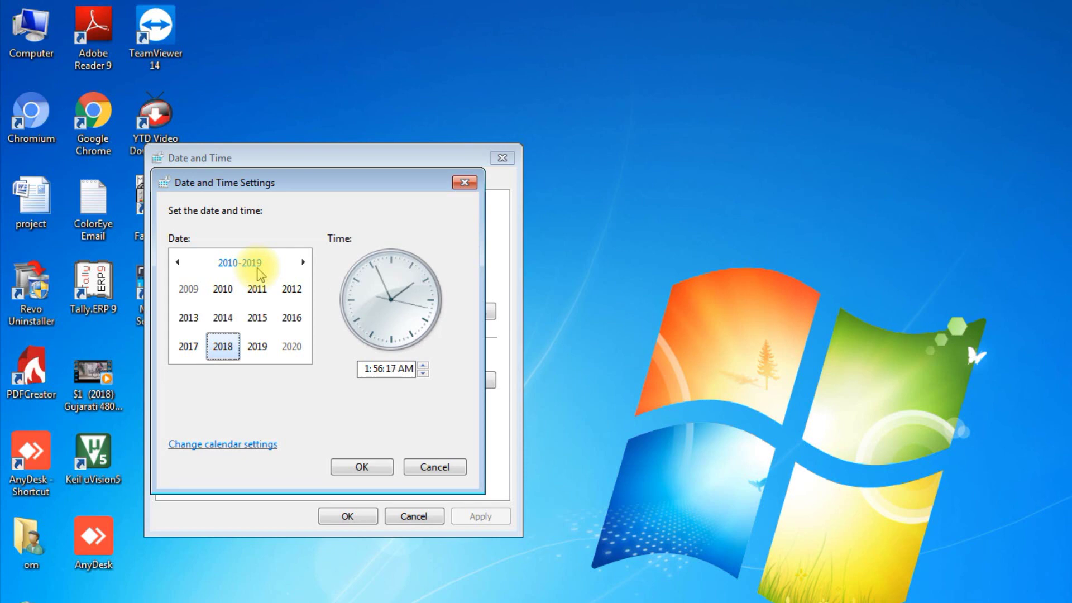
left_click(224, 347)
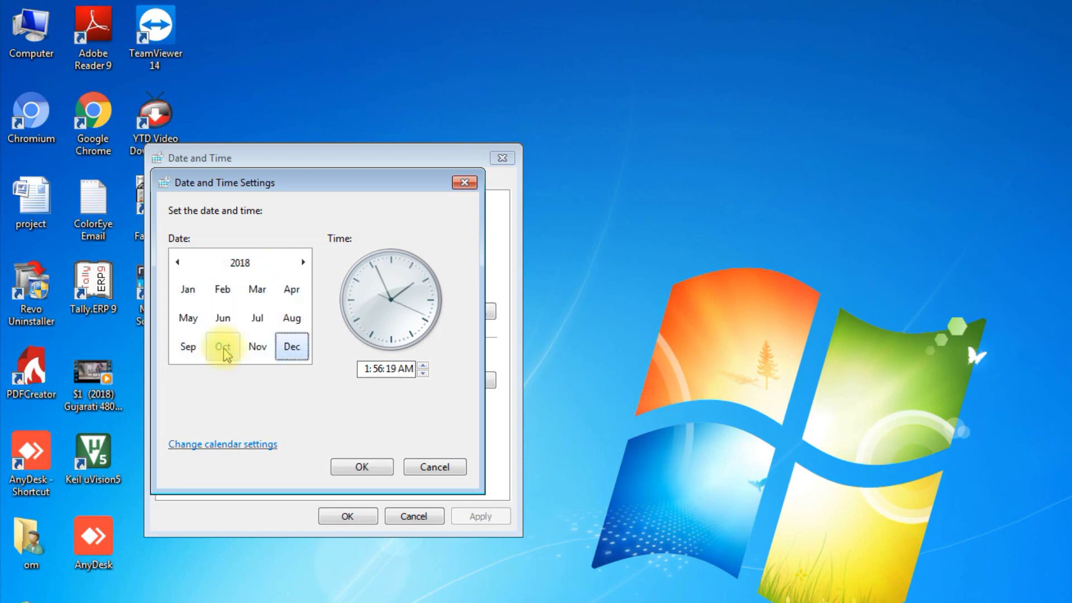
left_click(295, 349)
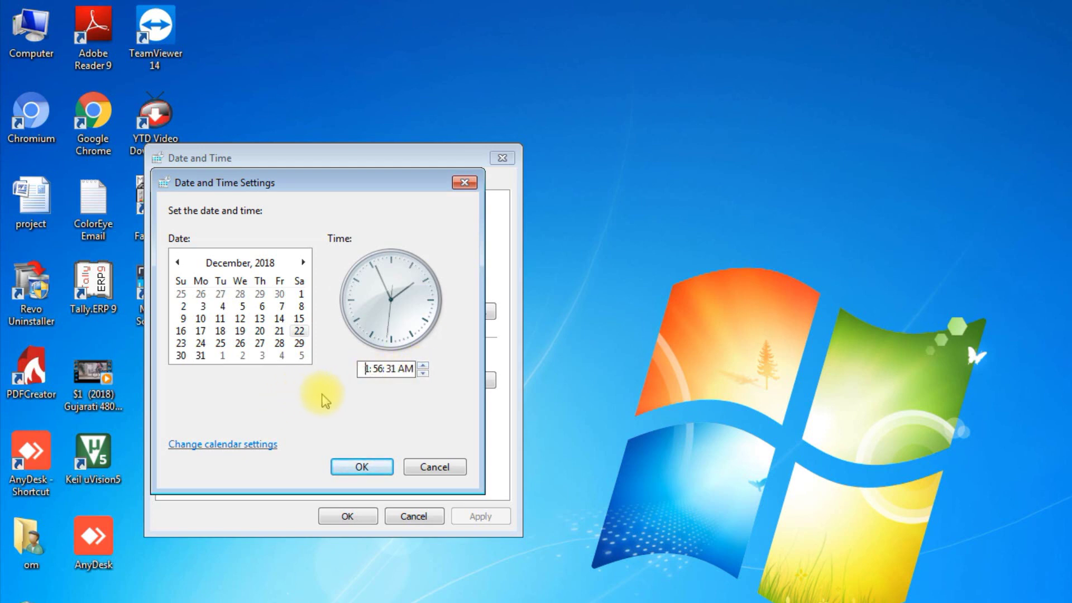
- Go through the minutes, seconds and AM/PM parts of the time and confirm the Date and Time Settings
key("Right")
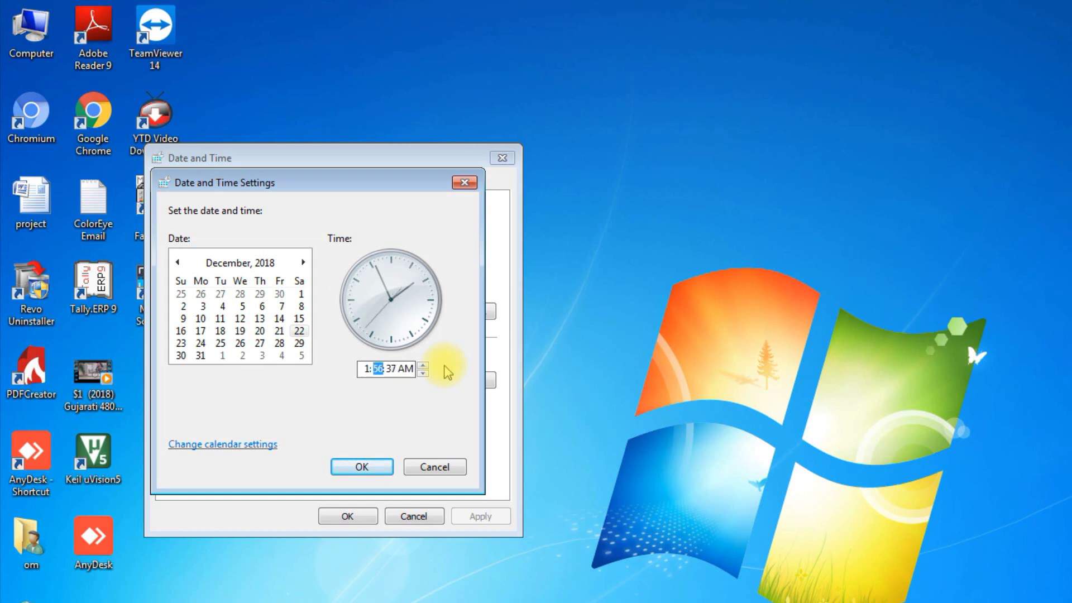
key("Right")
key("Right")
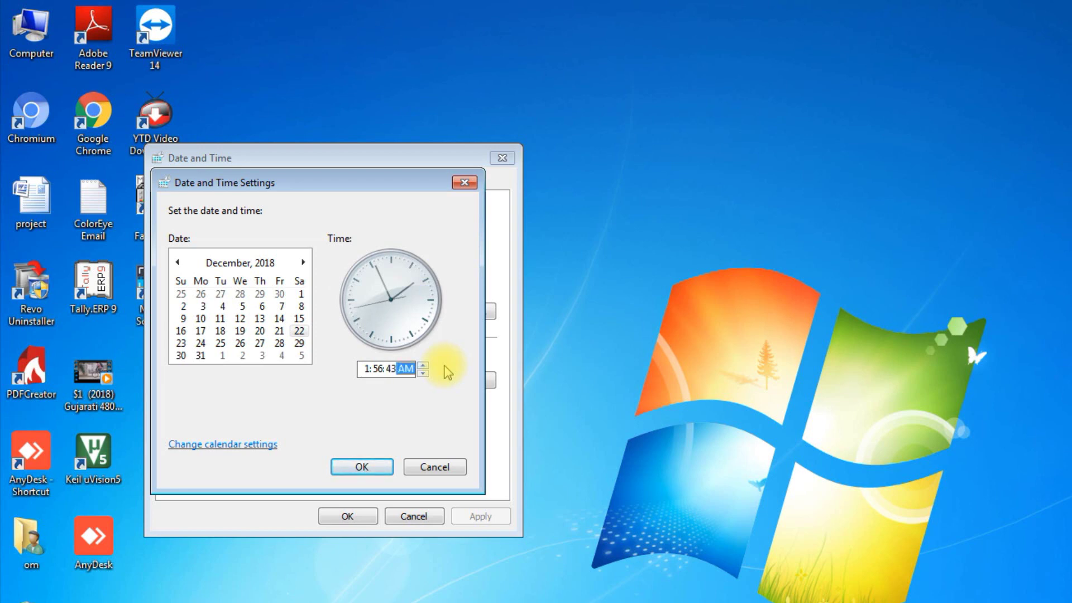
left_click(379, 467)
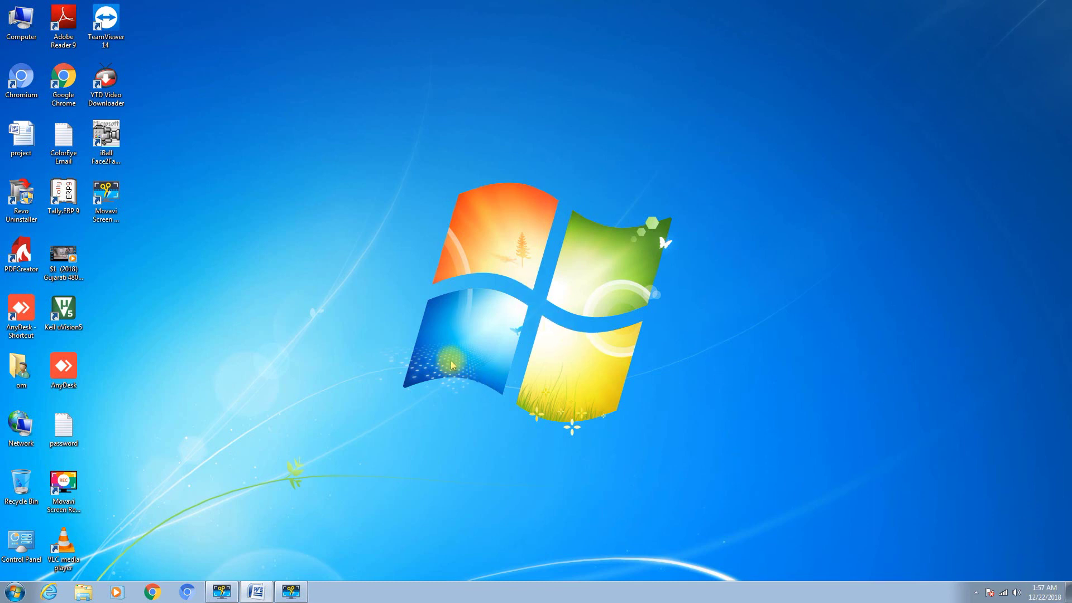
- Open the screen saver settings from the desktop's Personalization window and choose the 3D Text screen saver
right_click(598, 226)
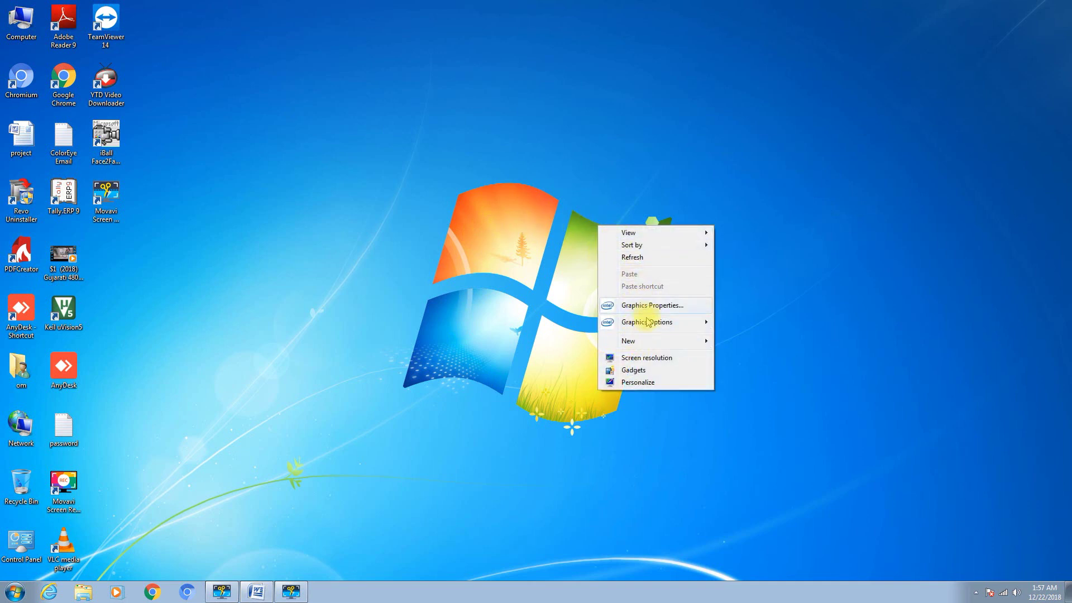
left_click(637, 383)
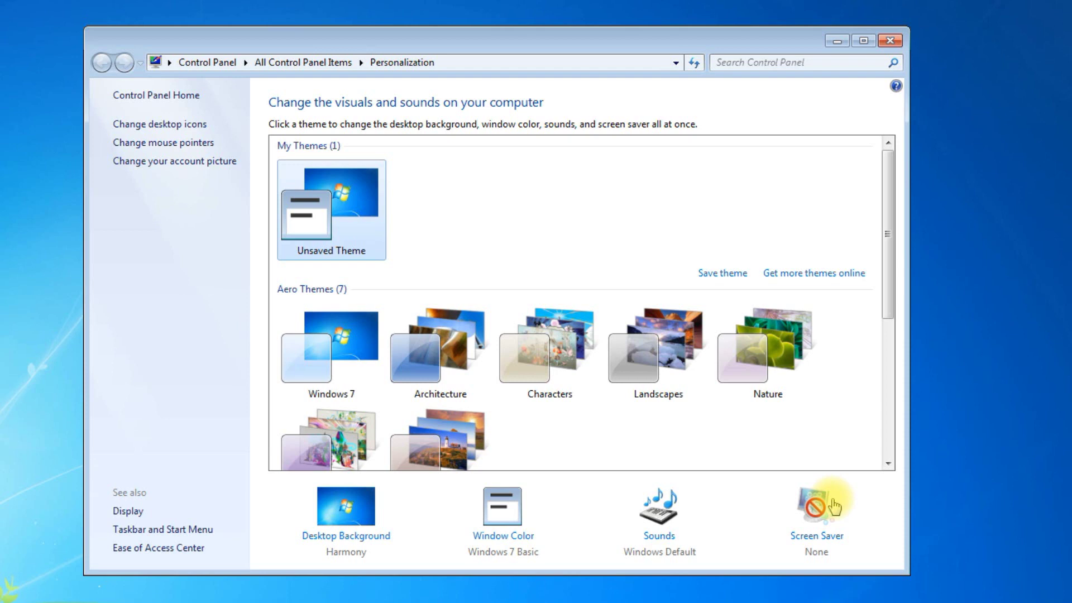
left_click(825, 537)
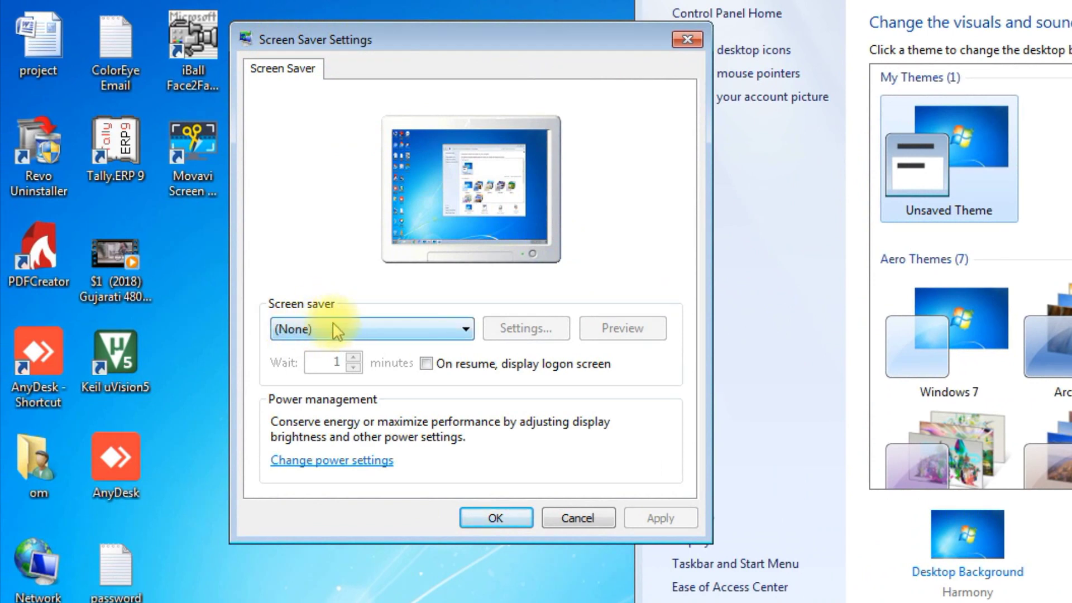
left_click(354, 330)
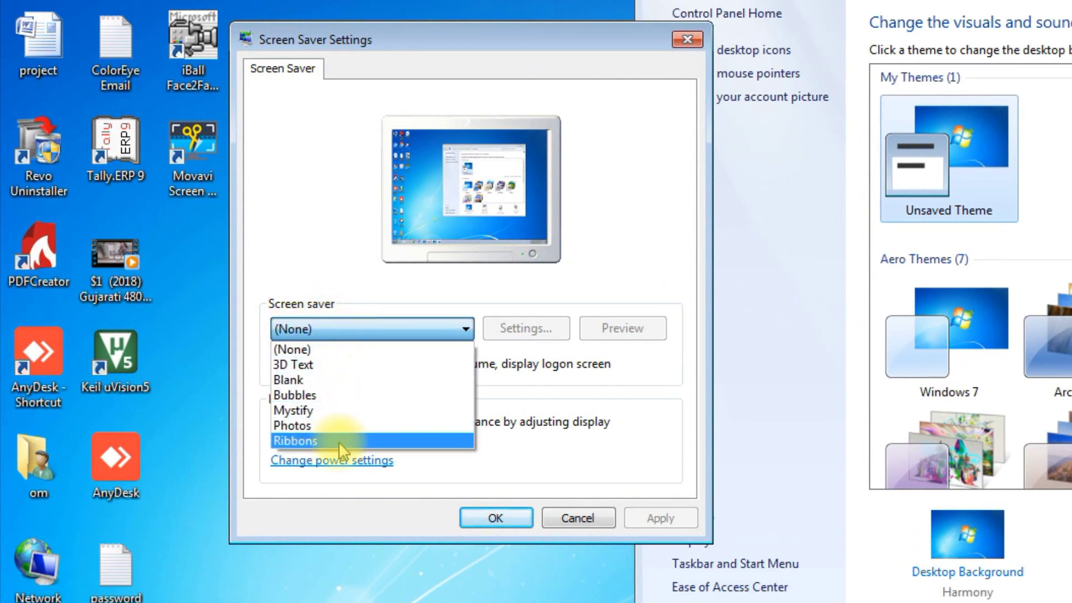
left_click(339, 365)
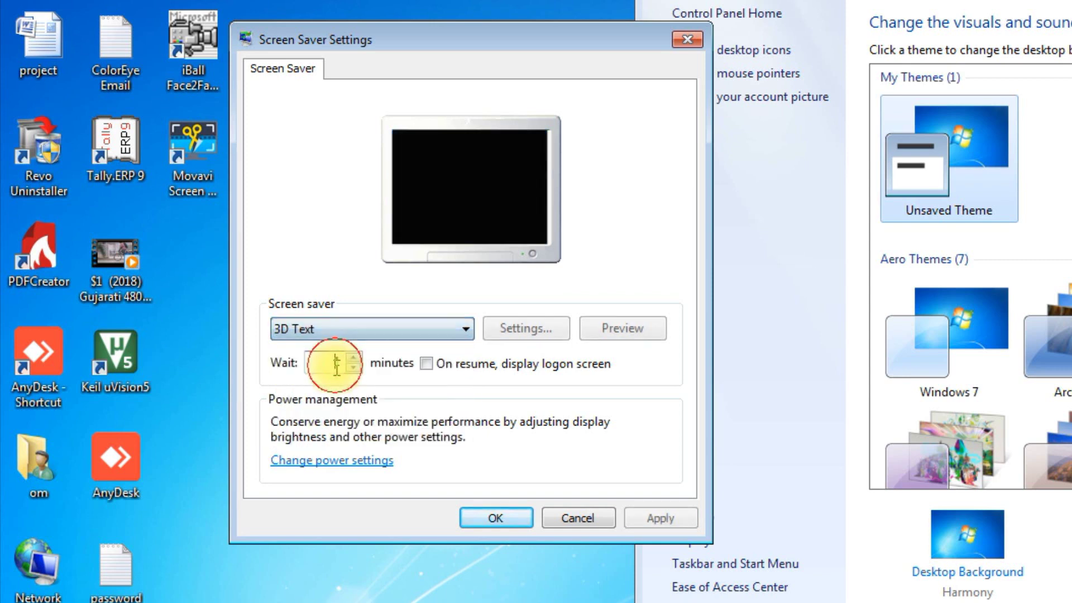
left_click(335, 363)
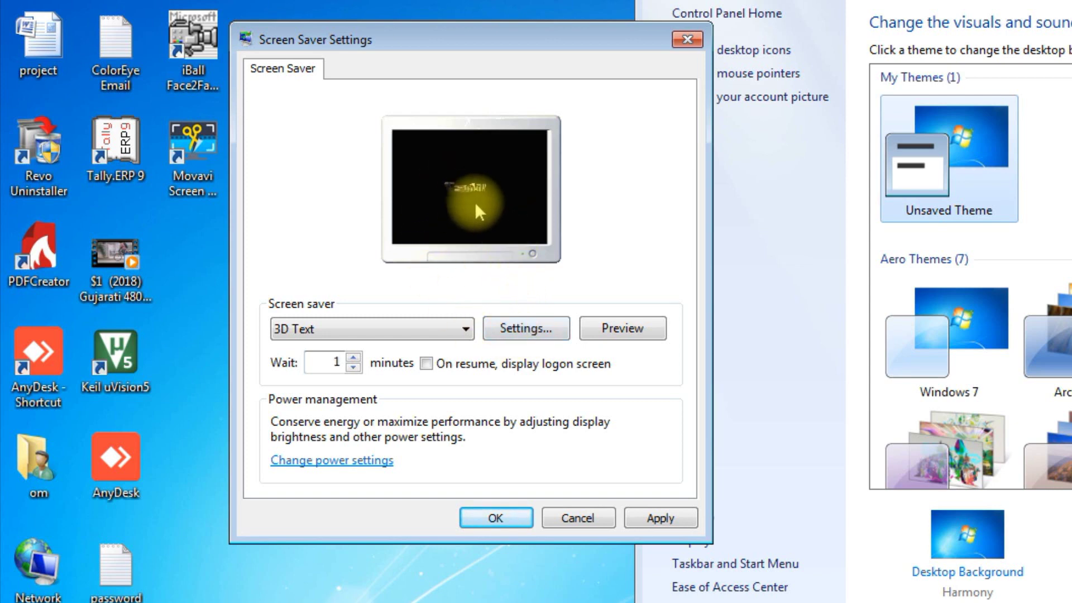
- Set the custom text of the 3D Text screen saver to TECH COMPUTER CLASS
left_click(520, 329)
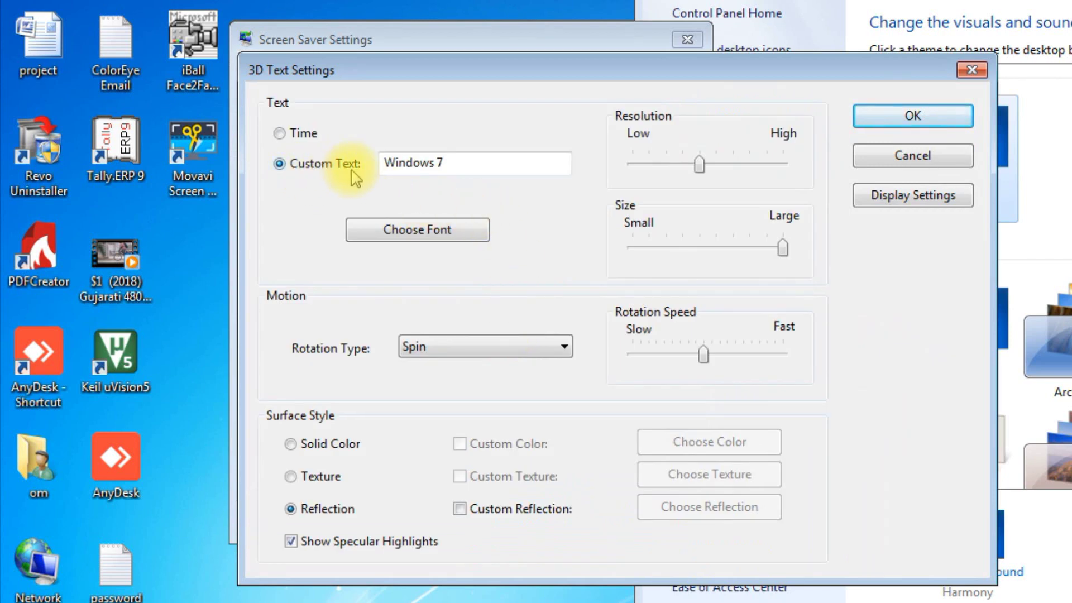
left_click_drag(464, 164, 382, 179)
type("TECH COMPUTER CLASSE")
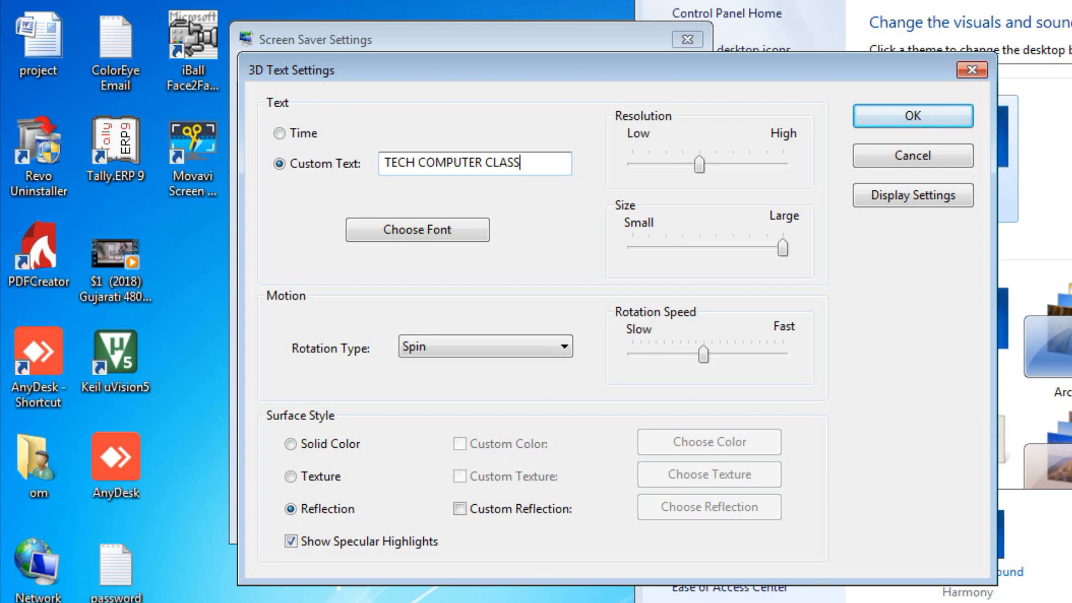
- Open the font options for the 3D text, try the Oblique and Bold Oblique styles, and select Bold
left_click(416, 238)
left_click(485, 287)
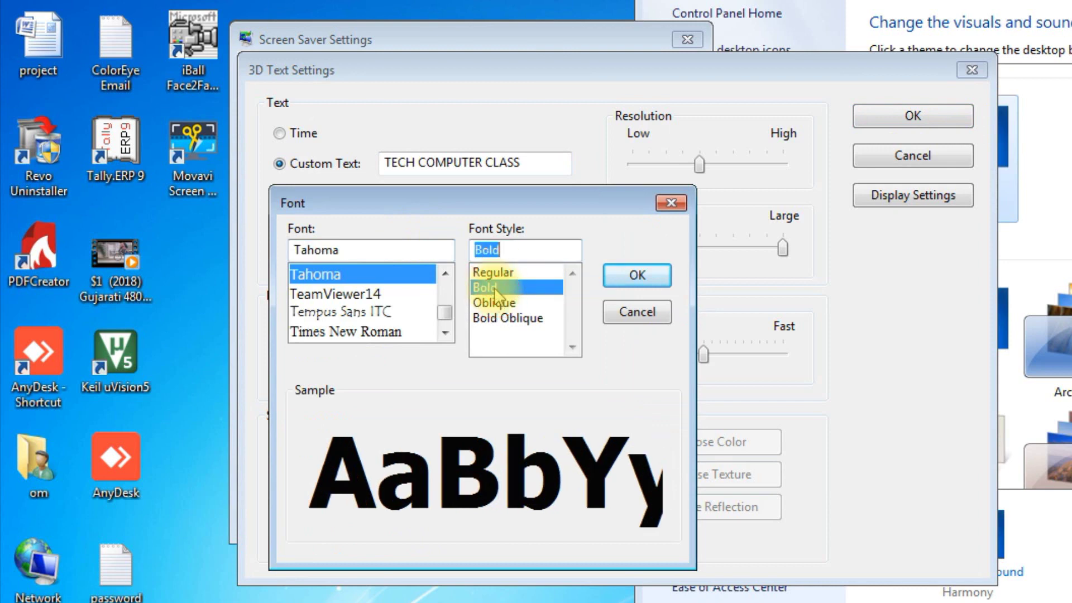
left_click(483, 303)
left_click(499, 319)
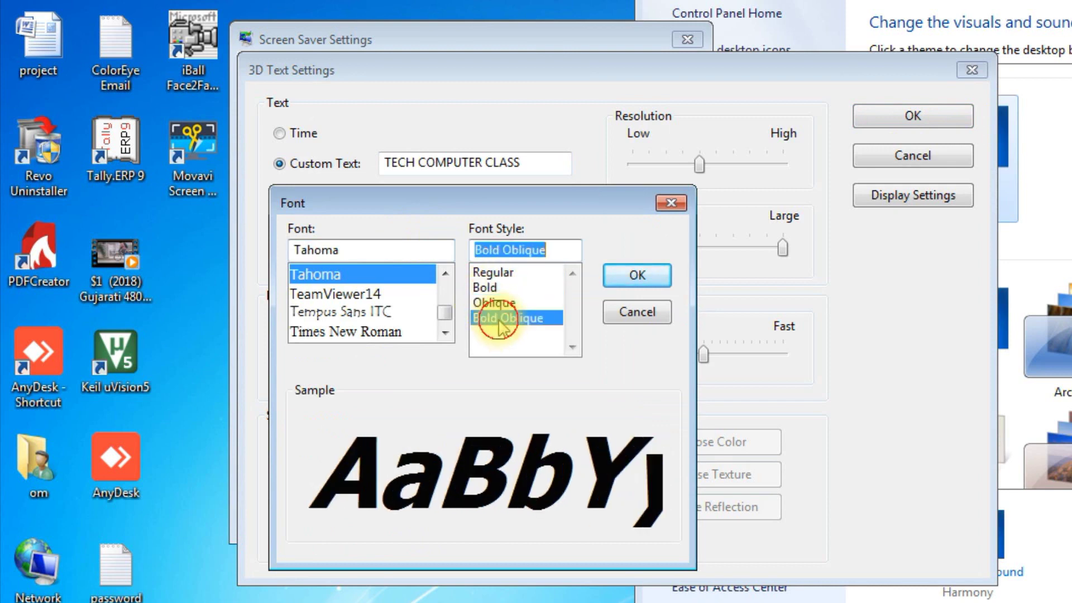
left_click(485, 287)
- Choose Britannic from the font list for the 3D text
left_click_drag(444, 313, 446, 294)
left_click(445, 274)
left_click(445, 275)
left_click(446, 274)
left_click(446, 275)
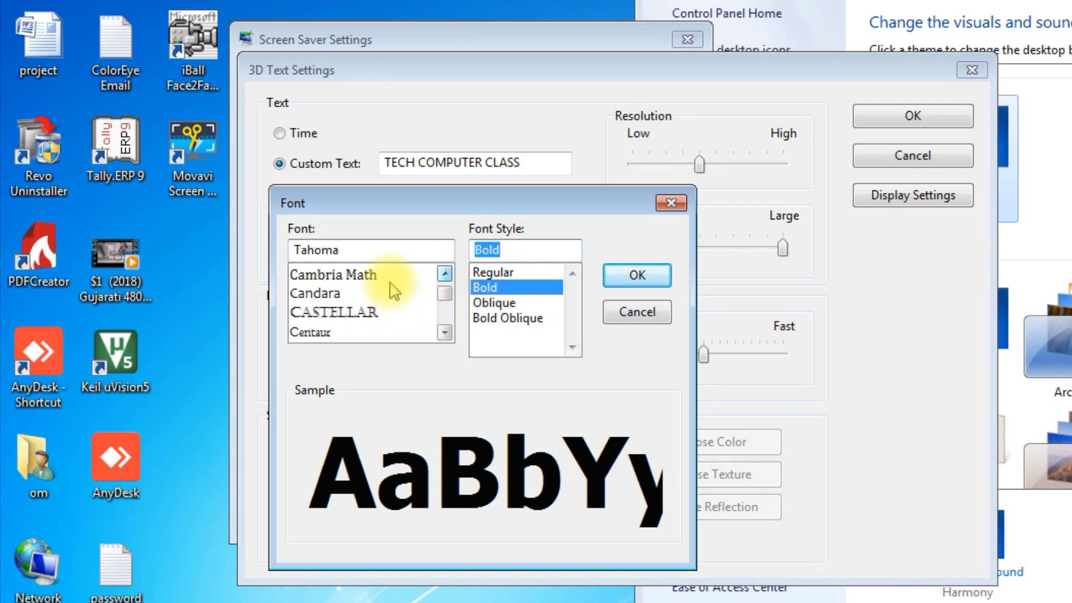
left_click(446, 274)
left_click(445, 274)
left_click(445, 274)
left_click(445, 274)
left_click(445, 275)
left_click(445, 274)
left_click(445, 274)
left_click(445, 274)
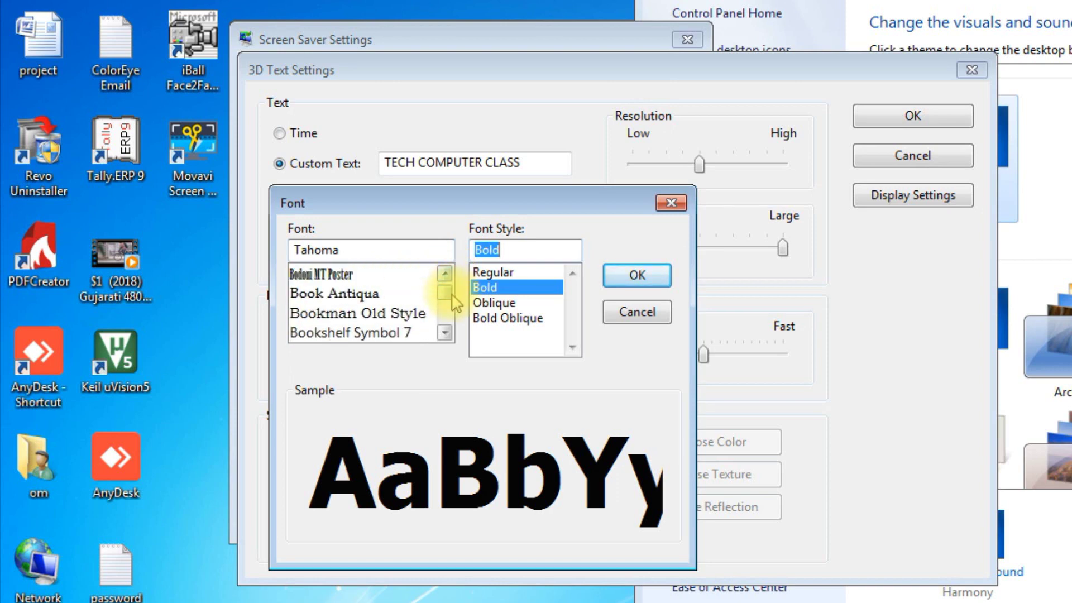
left_click(445, 333)
left_click(445, 333)
left_click(445, 333)
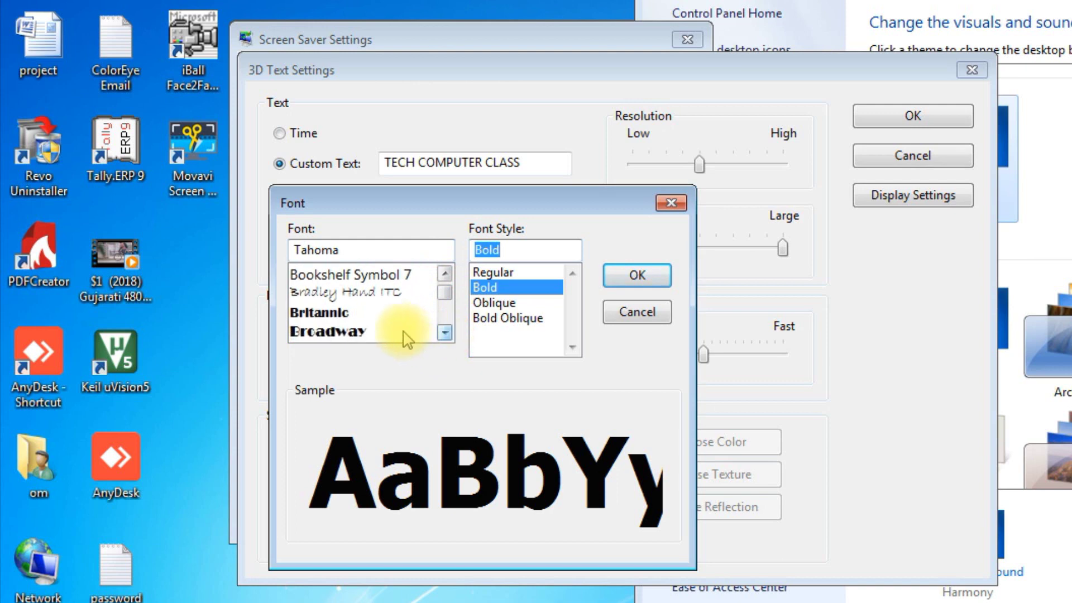
left_click(404, 312)
- Look through the fonts listed after Britannic and confirm the font choice
left_click(445, 333)
left_click(446, 333)
left_click(445, 333)
left_click(445, 332)
left_click(445, 333)
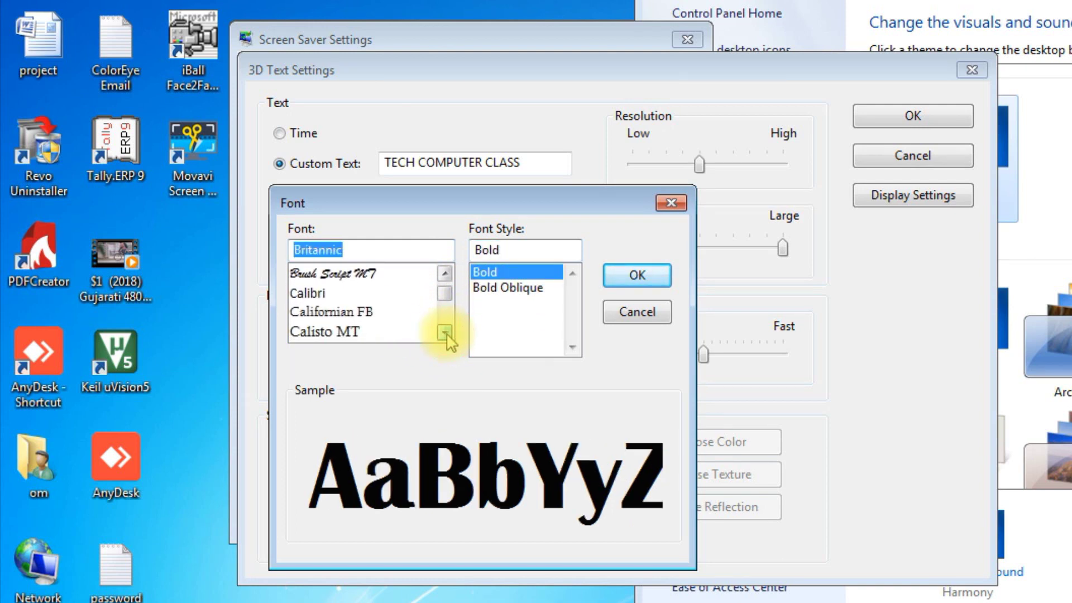
left_click(445, 333)
left_click(631, 275)
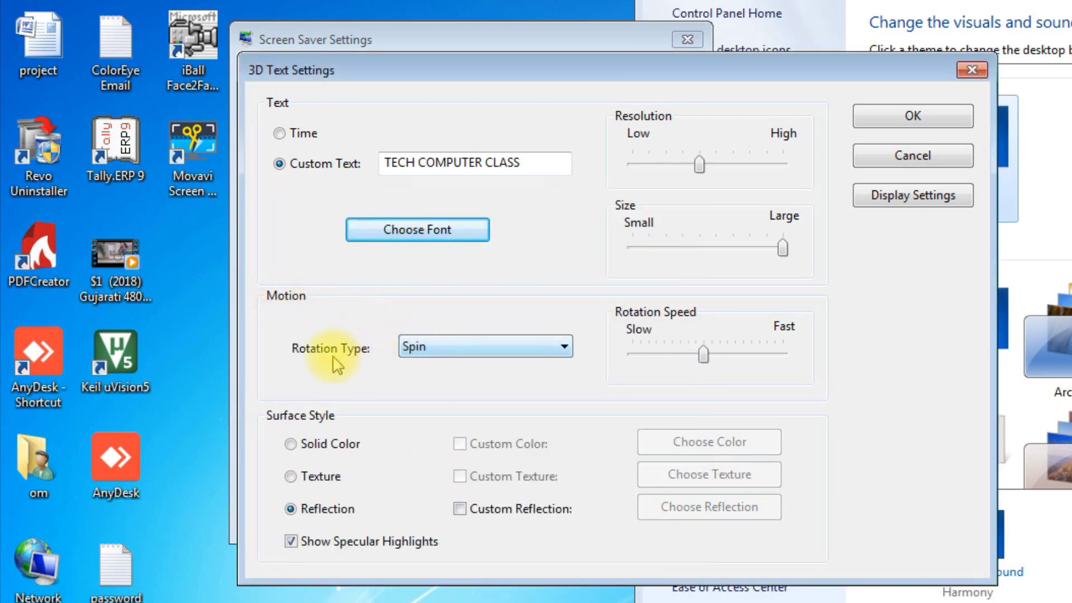
- Select Spin as the rotation type and confirm the 3D text settings
left_click(446, 349)
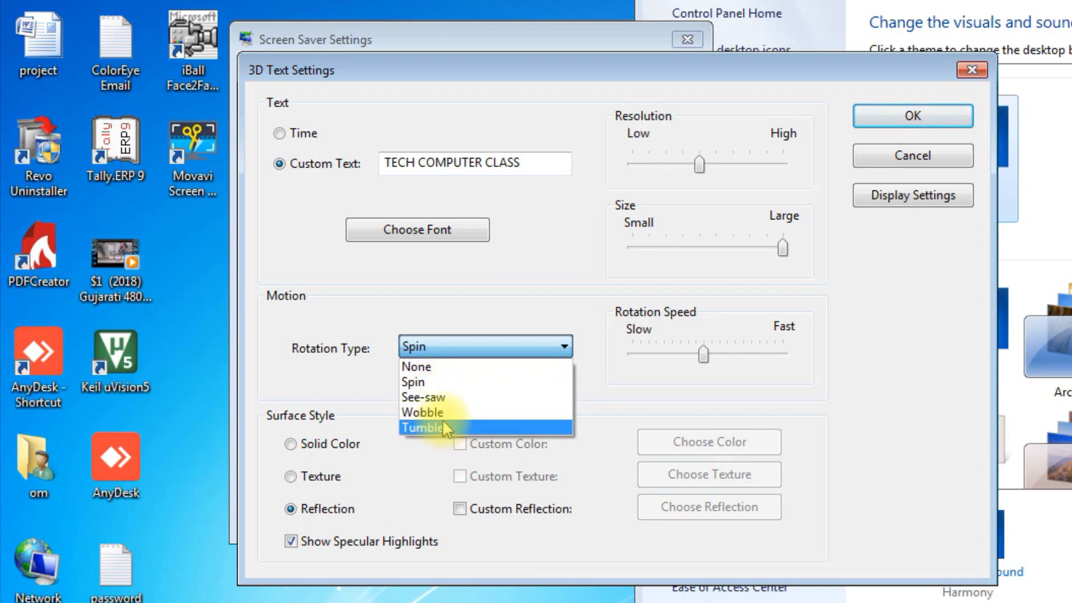
left_click(442, 383)
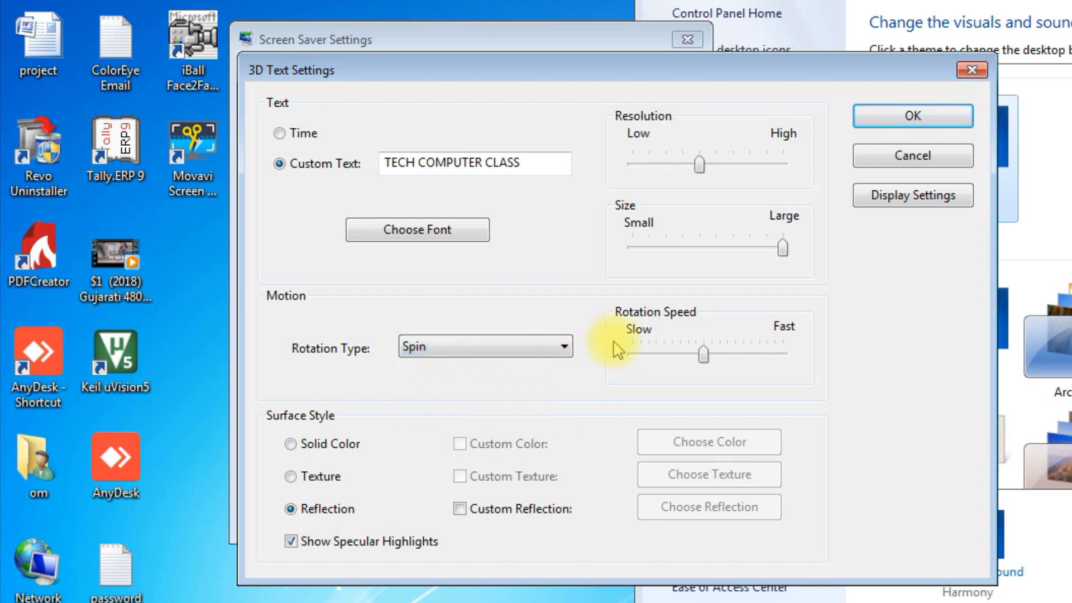
left_click(913, 115)
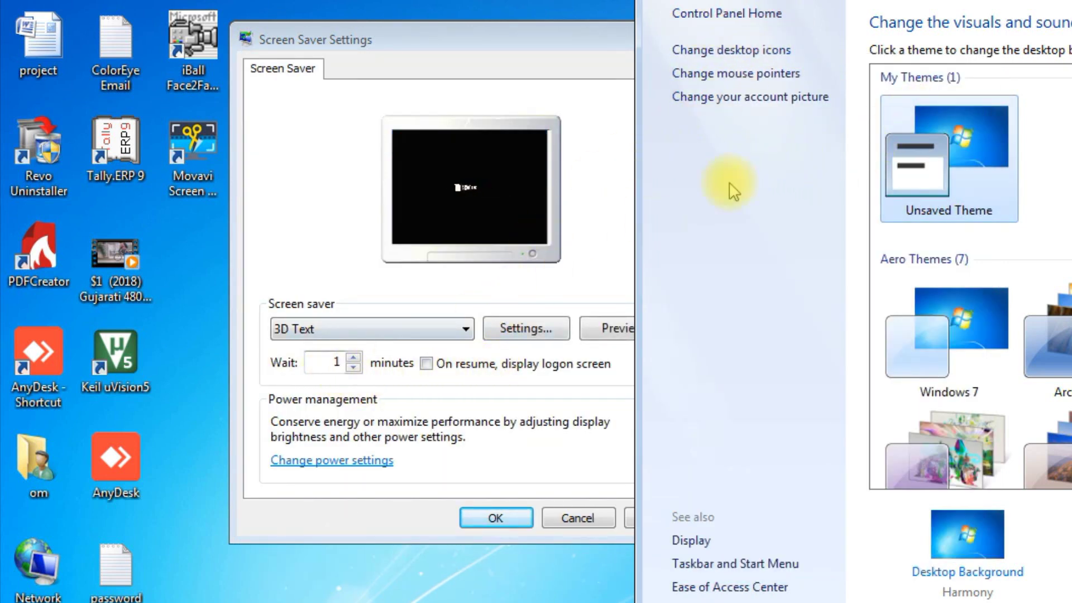
- Move the Personalization window off the Screen Saver Settings, then preview and apply the 3D Text screen saver
left_click_drag(1057, 4, 1071, 0)
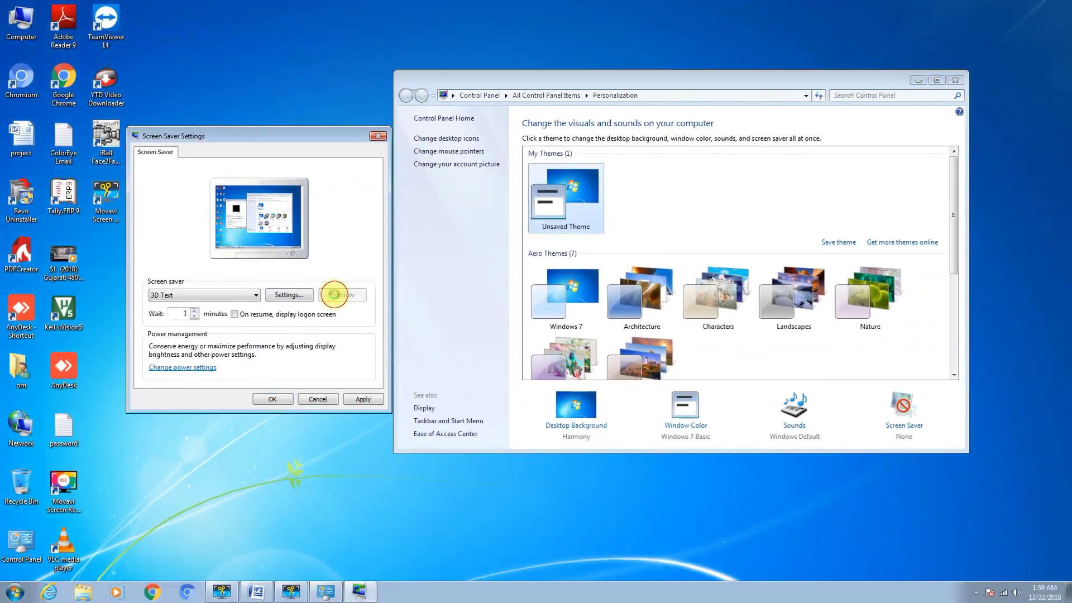
left_click(612, 327)
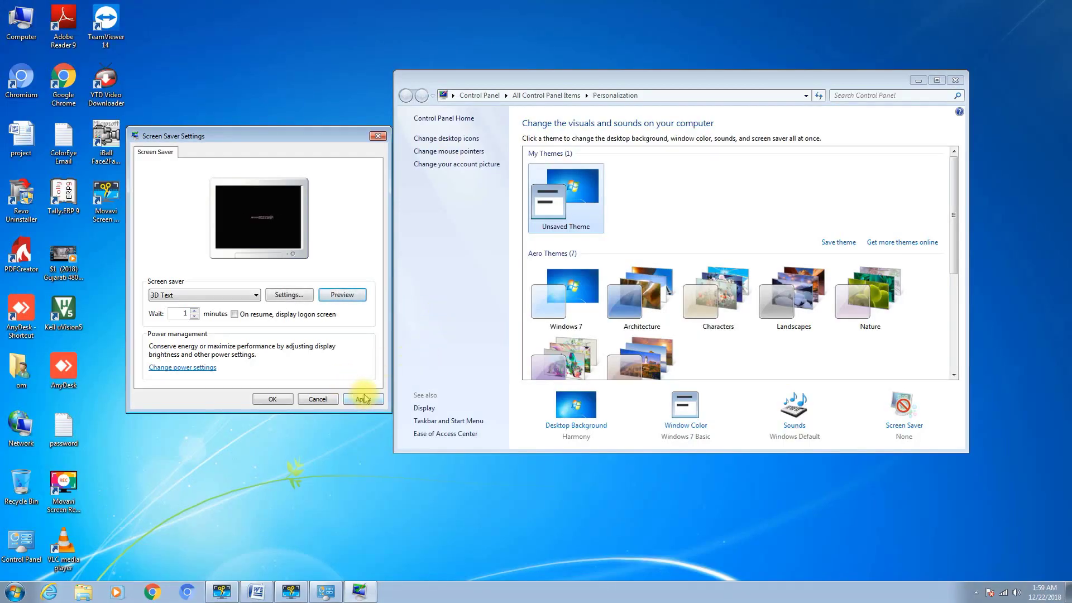
left_click(363, 400)
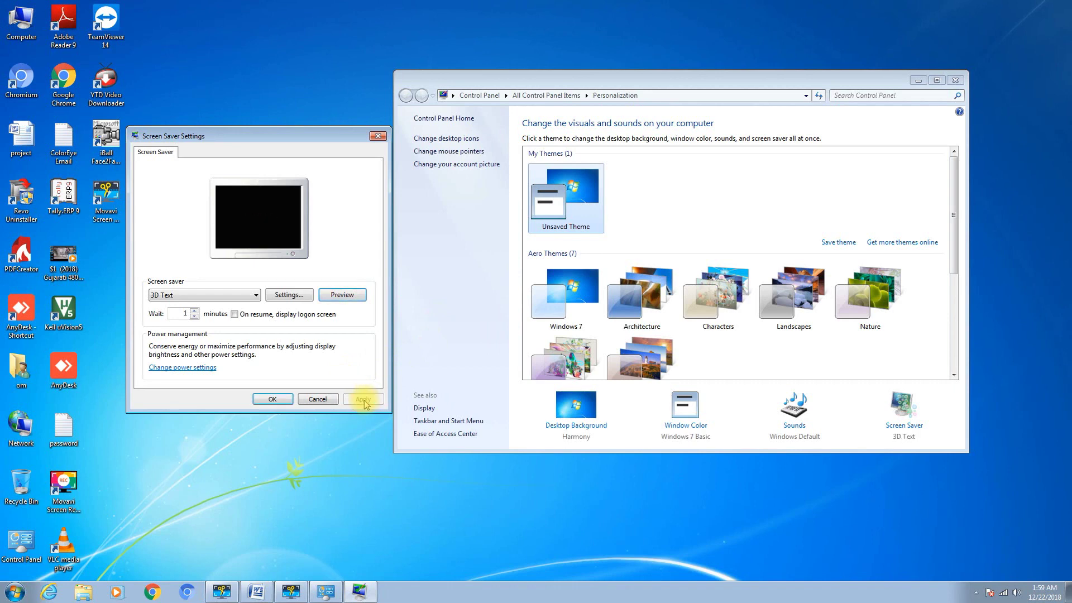
- Set the screen saver to (None), apply the change and close the Screen Saver Settings
left_click(255, 296)
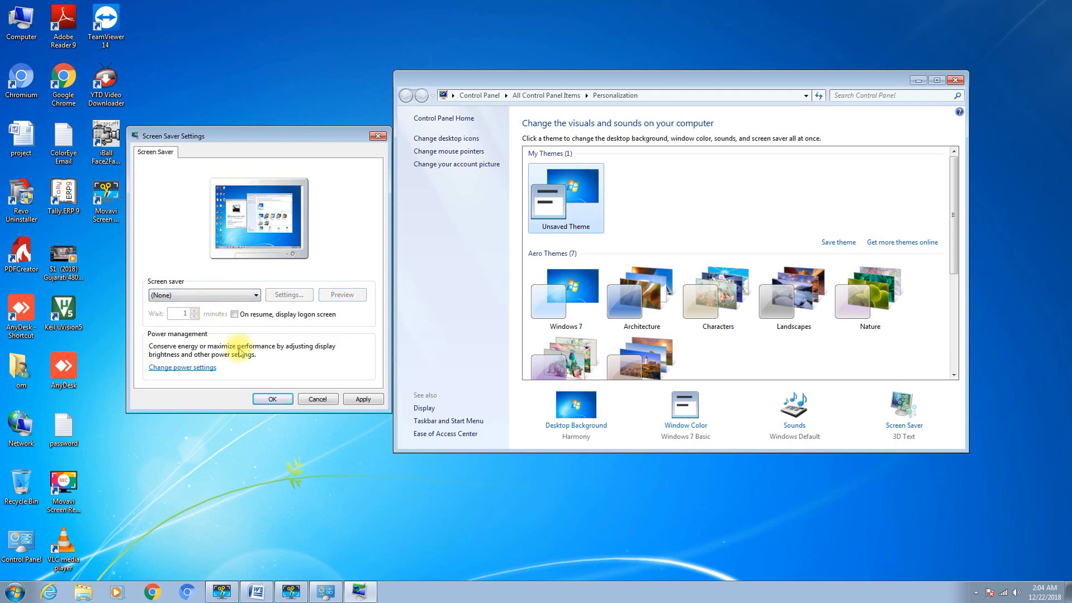
left_click(360, 399)
left_click(289, 403)
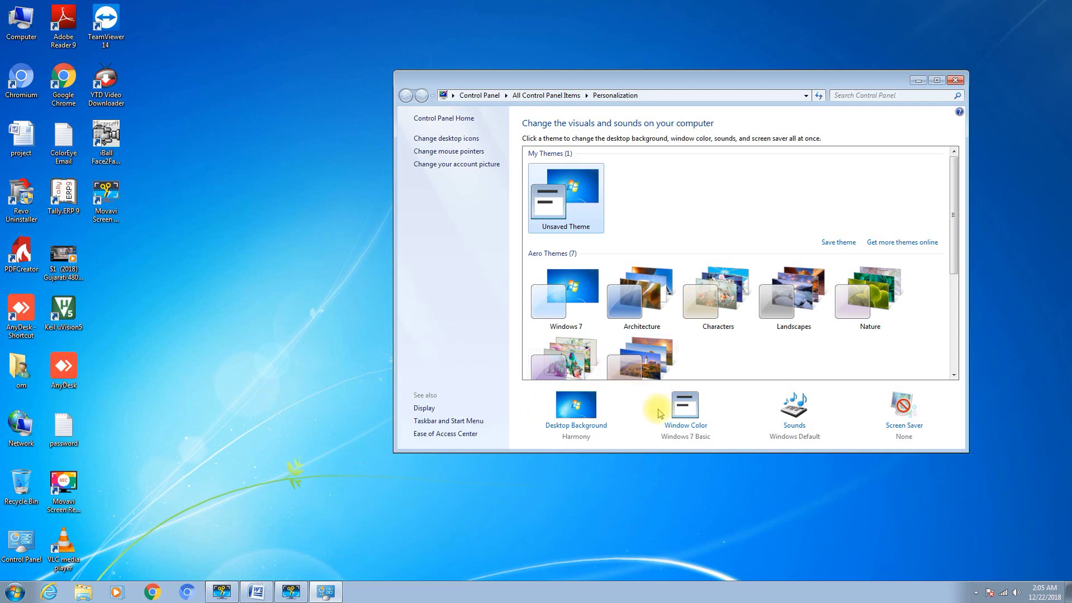
- Open the Window Color and Appearance settings, view the list of customizable items and close the dialog
left_click(675, 430)
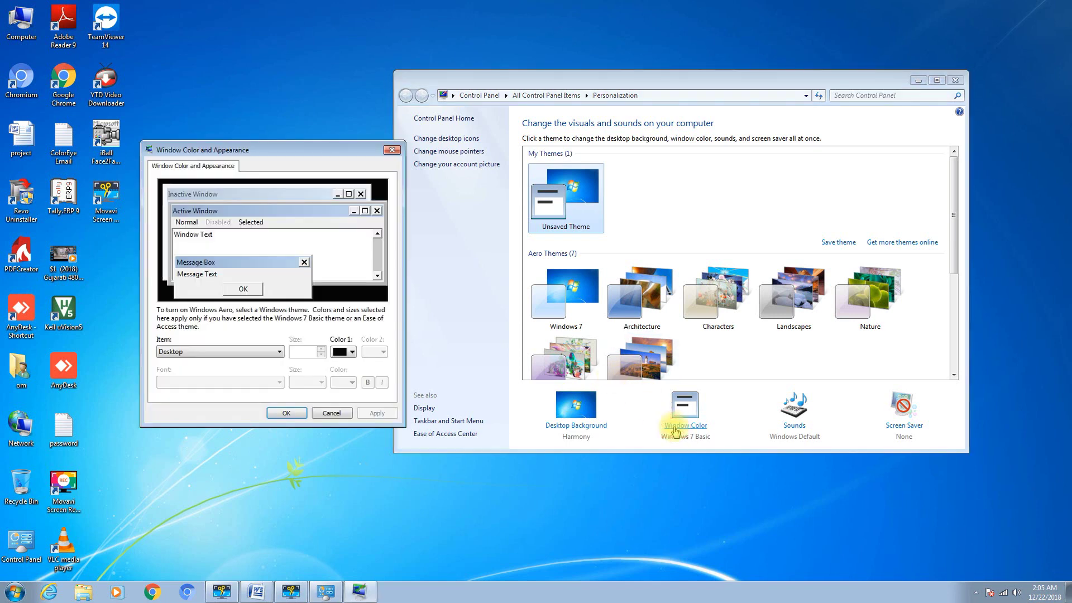
left_click(278, 353)
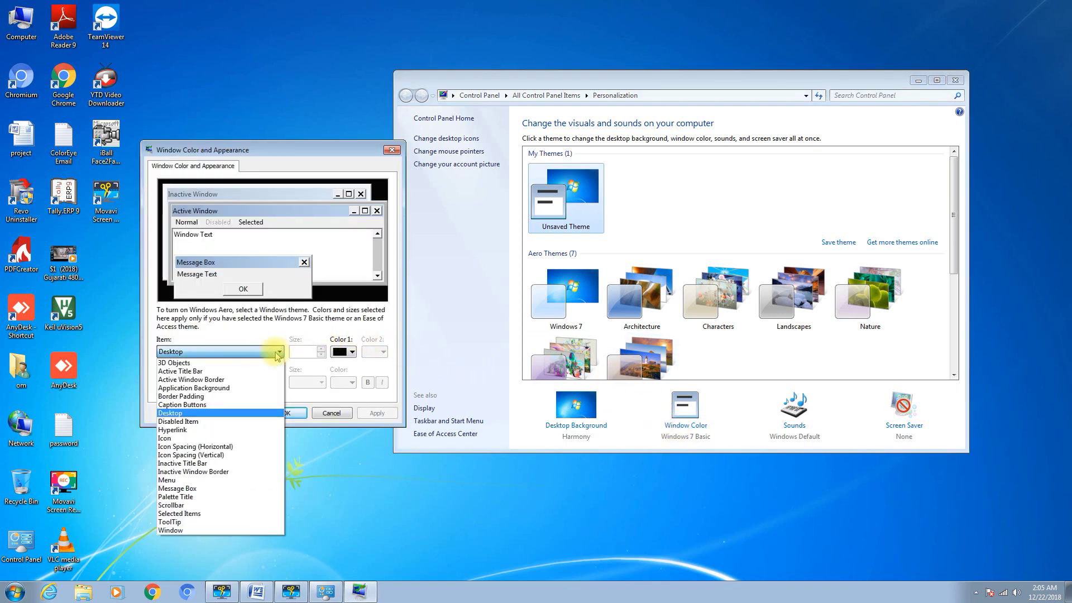
left_click(279, 353)
left_click(278, 352)
left_click(278, 353)
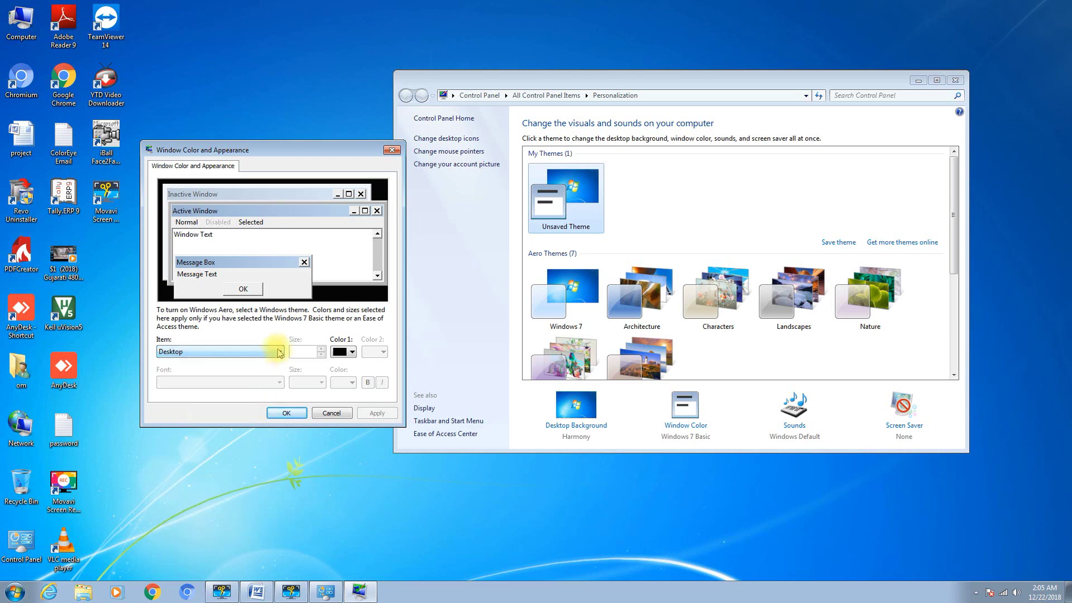
left_click(287, 413)
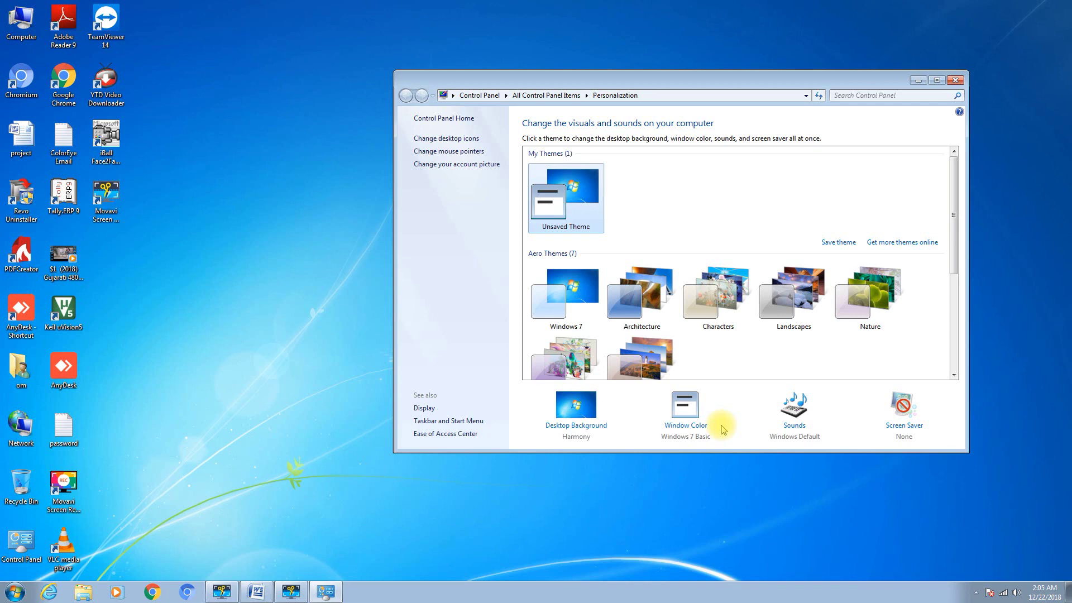
- Open the Sounds settings, select the Asterisk program event, test its sound and cancel the dialog
left_click(789, 428)
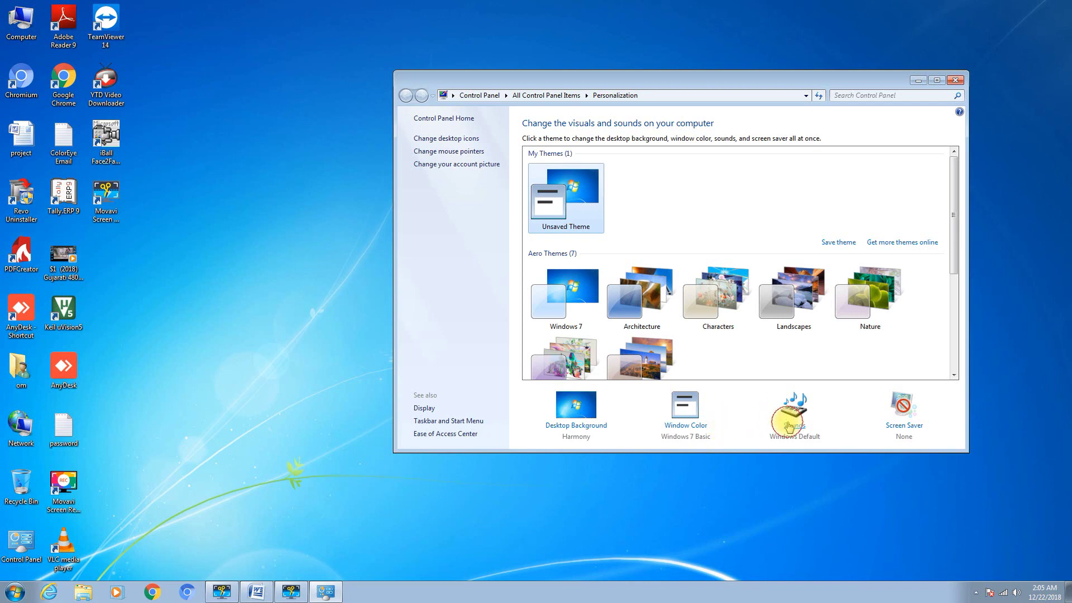
left_click(69, 155)
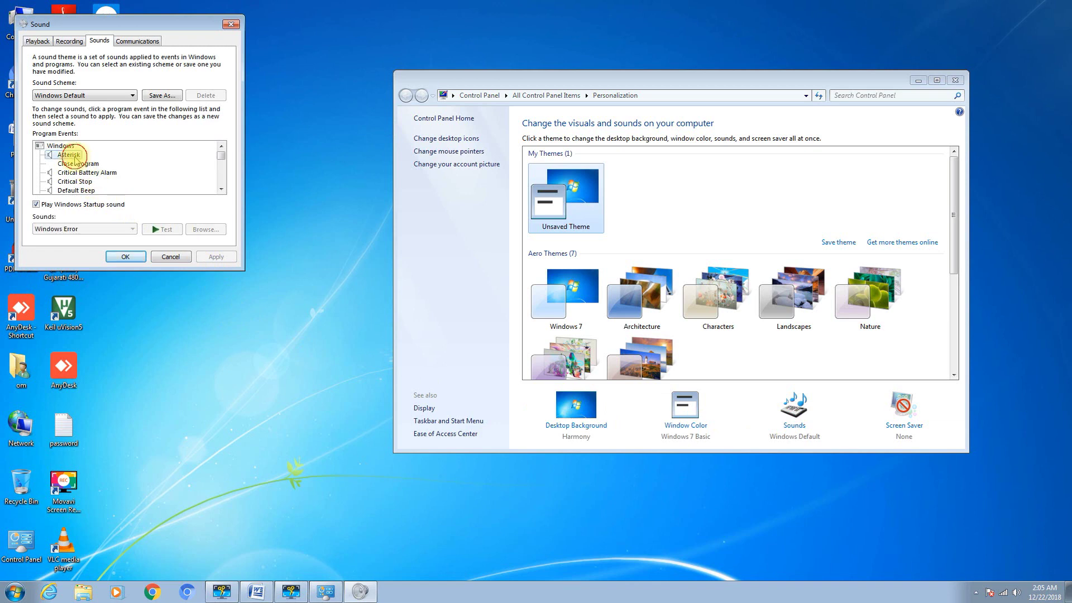
left_click(163, 229)
left_click(169, 255)
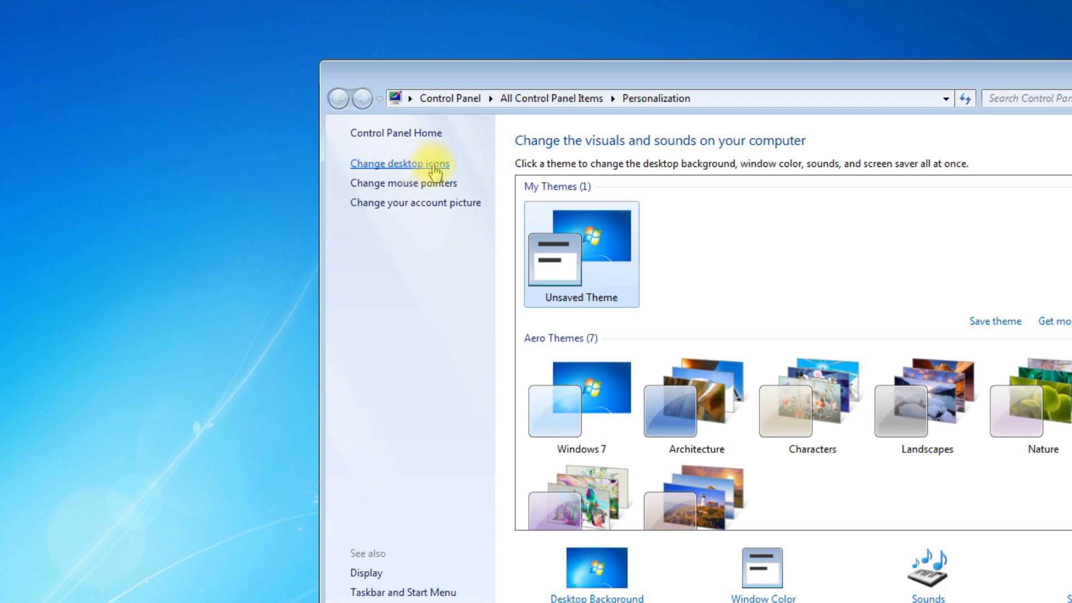
- Hide the Computer, User's Files, Network, Control Panel and Recycle Bin desktop icons, apply the change and close the Desktop Icon Settings and Personalization windows
left_click(372, 168)
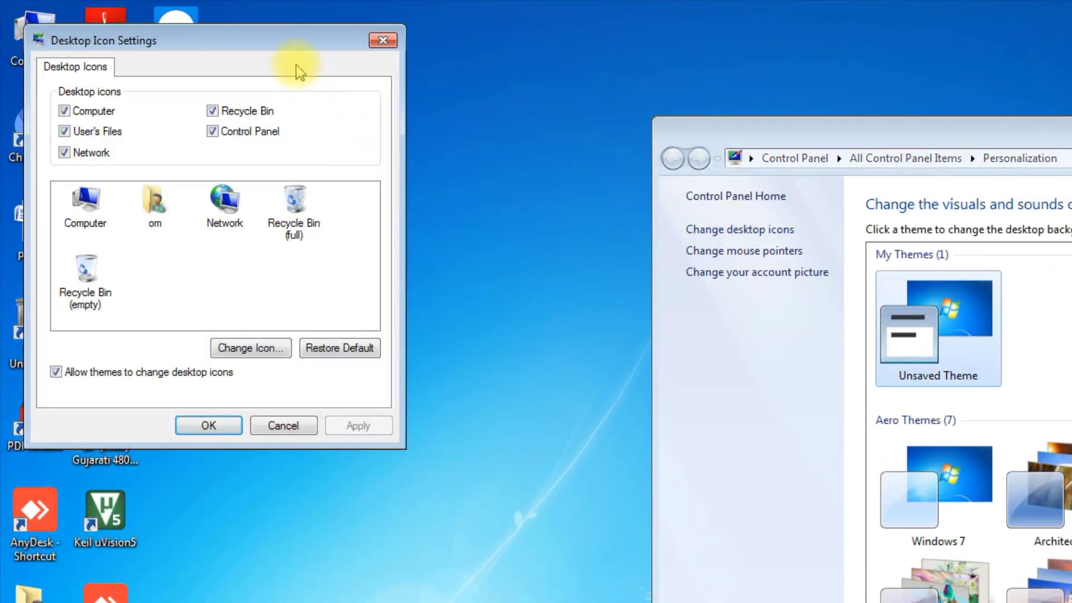
left_click_drag(295, 51, 547, 139)
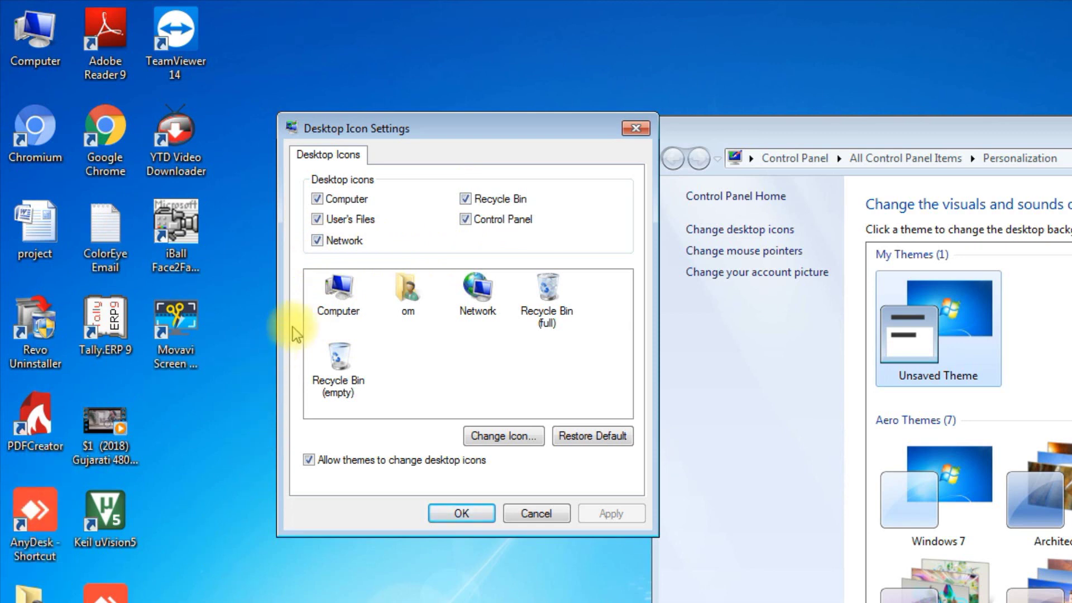
left_click(317, 239)
left_click(318, 219)
left_click(317, 199)
left_click(465, 219)
left_click(465, 199)
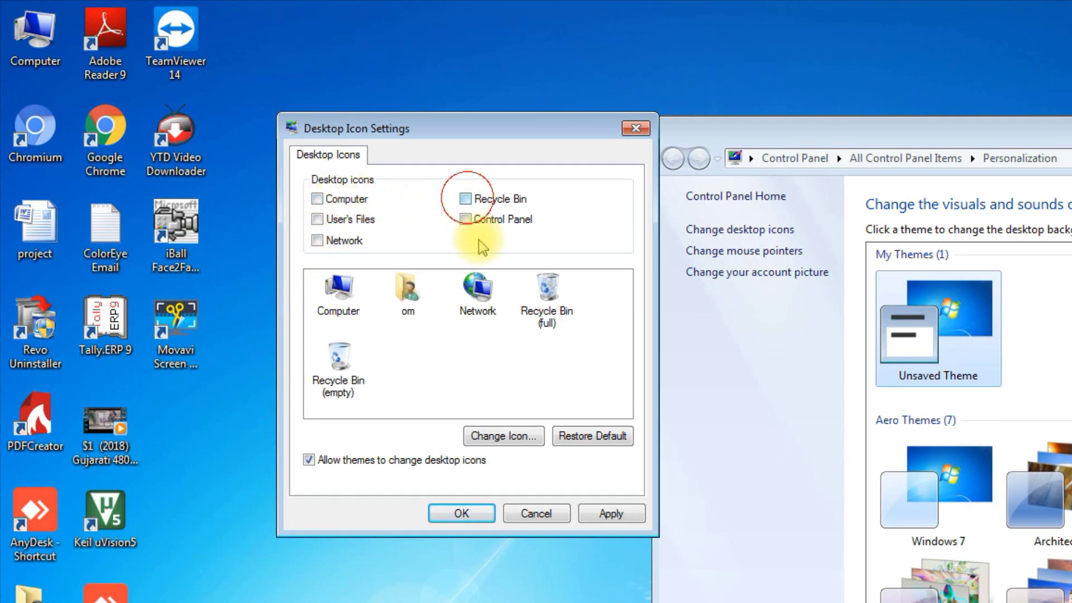
left_click(613, 514)
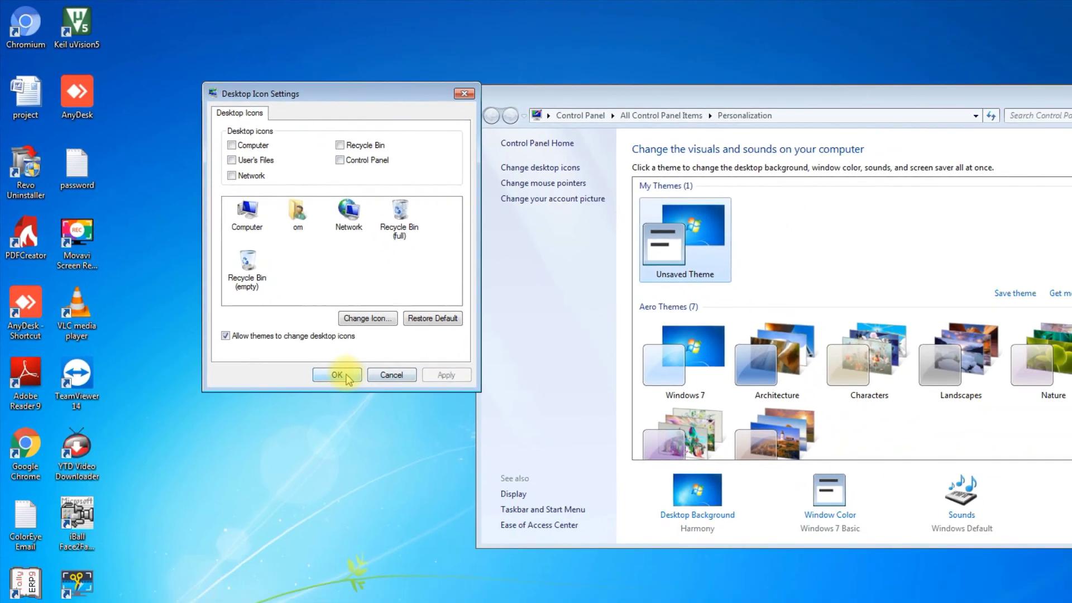
left_click(462, 513)
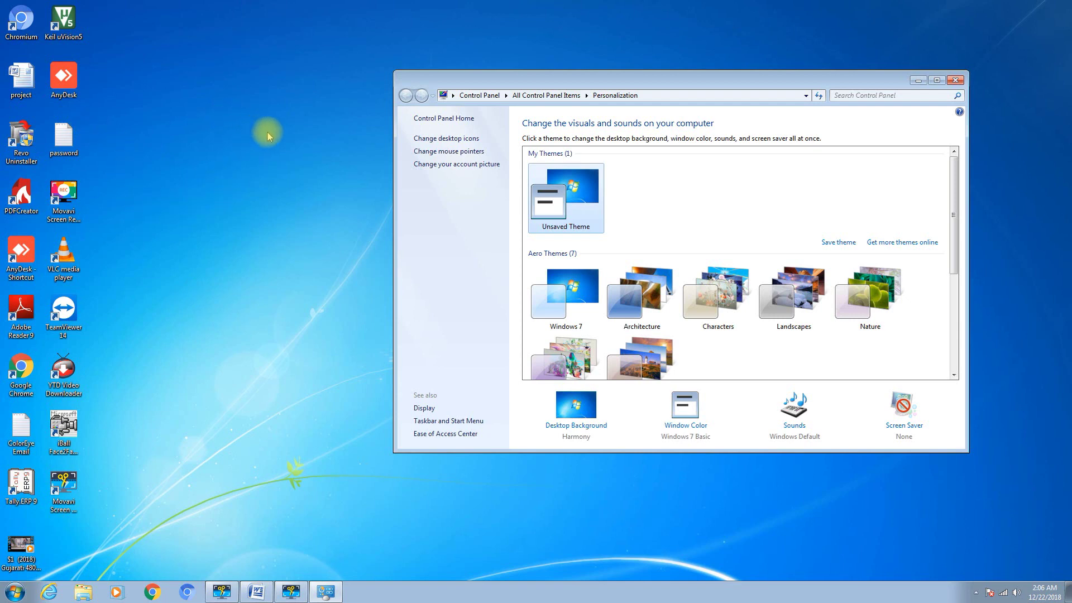
left_click(955, 79)
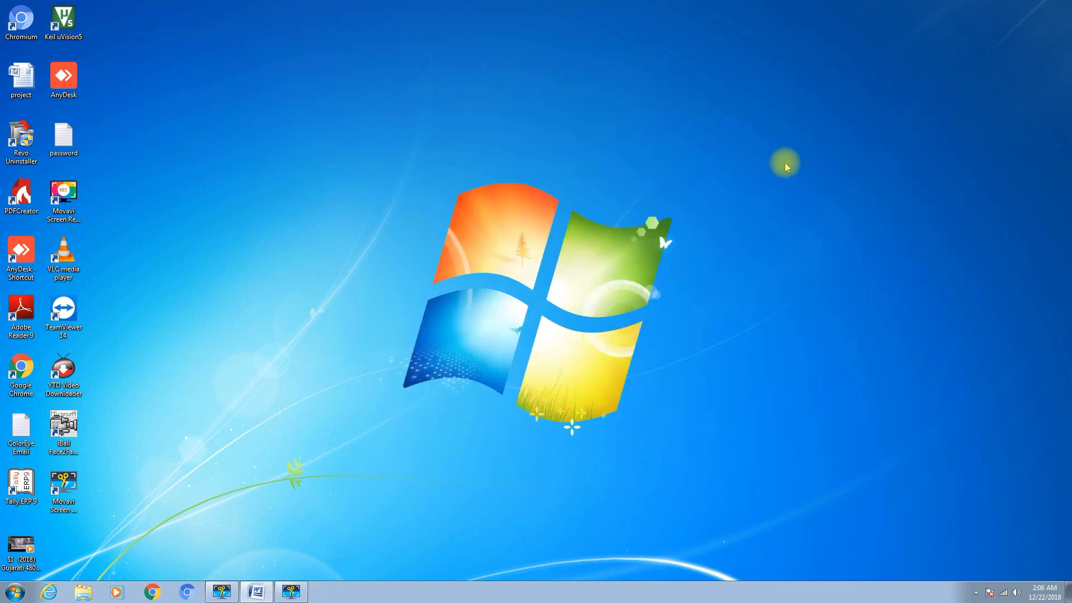
- Reopen the desktop icon settings from Personalization, enable Computer, User's Files, Network, Control Panel and Recycle Bin, and apply the change
right_click(390, 168)
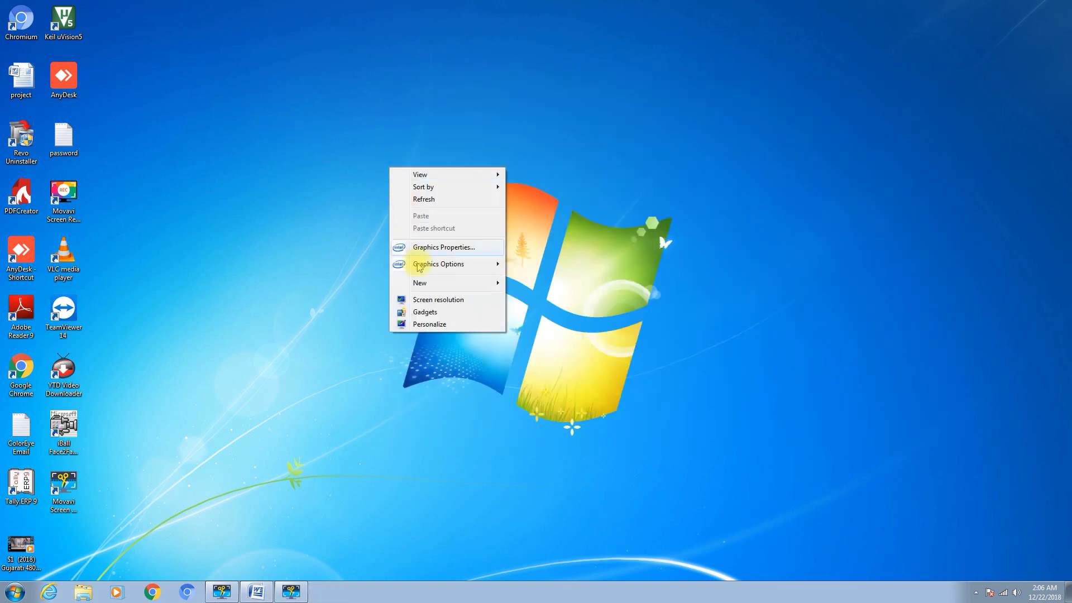
left_click(431, 327)
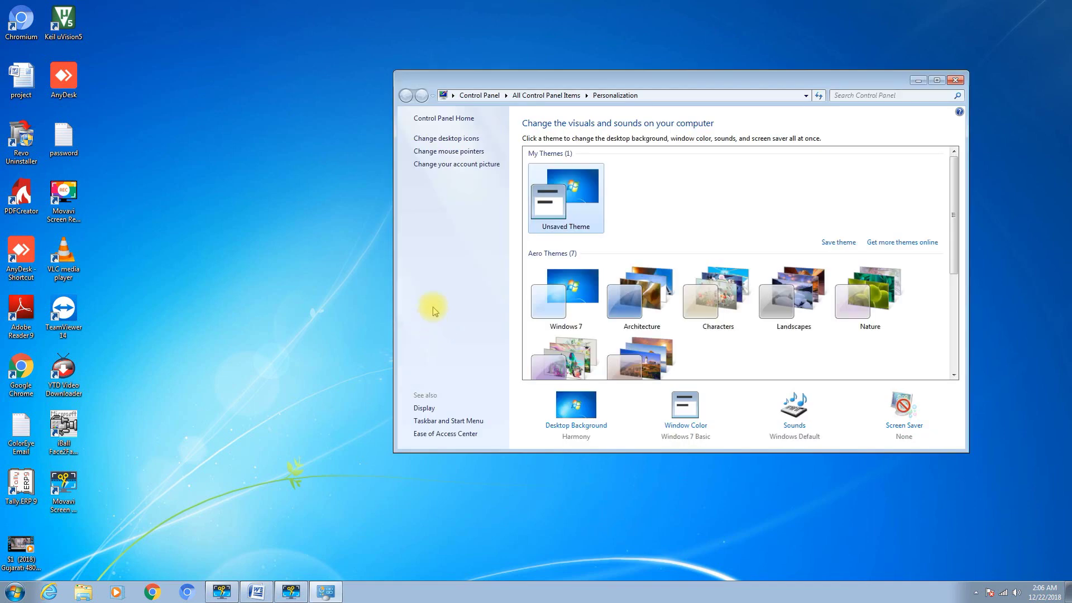
left_click(438, 139)
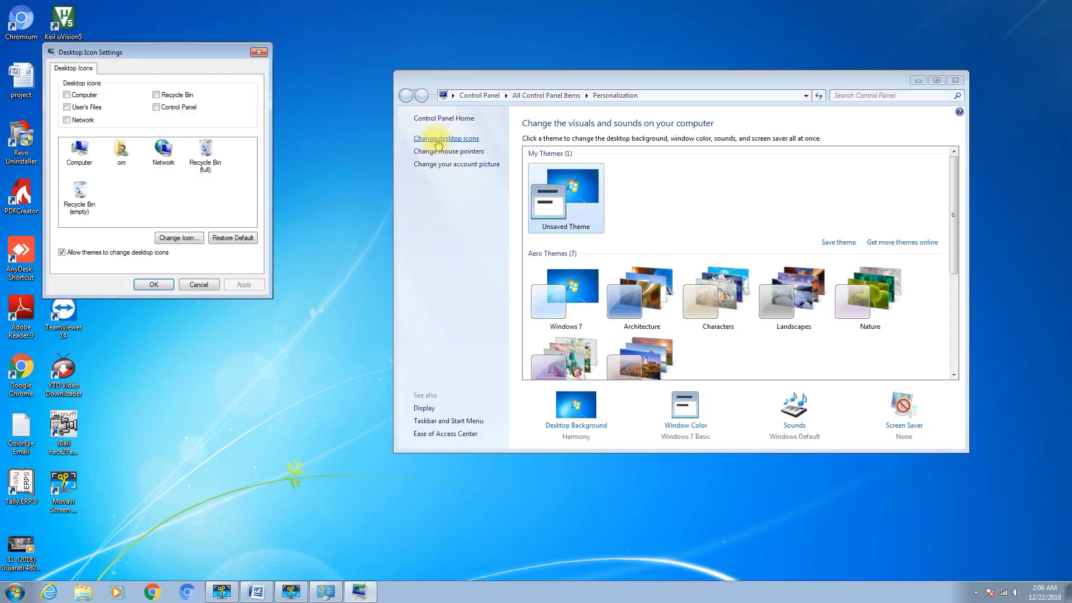
left_click(68, 95)
left_click(67, 107)
left_click(67, 119)
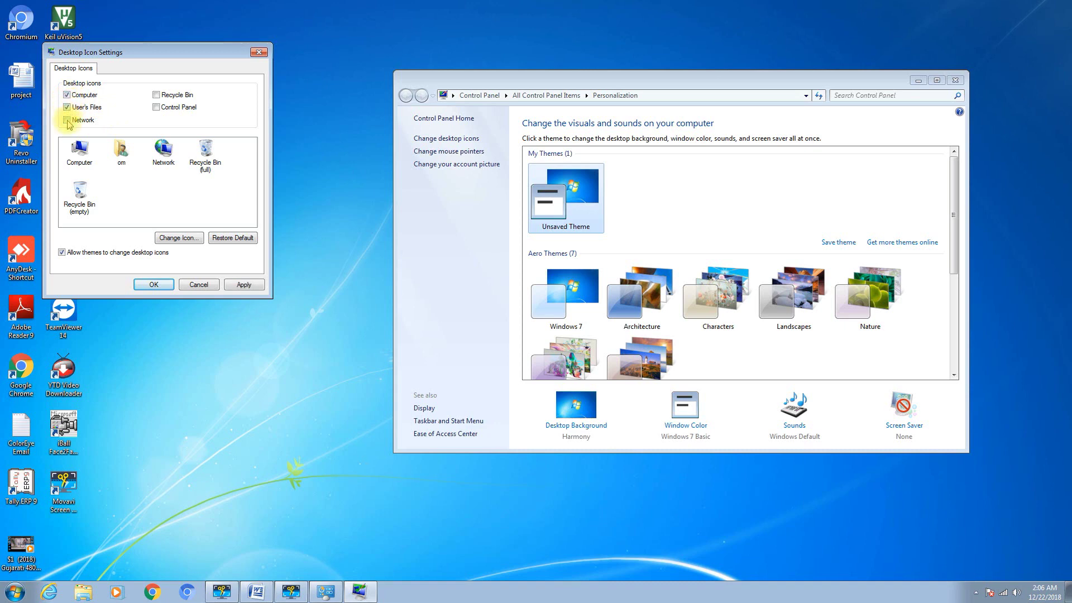
left_click(156, 107)
left_click(156, 95)
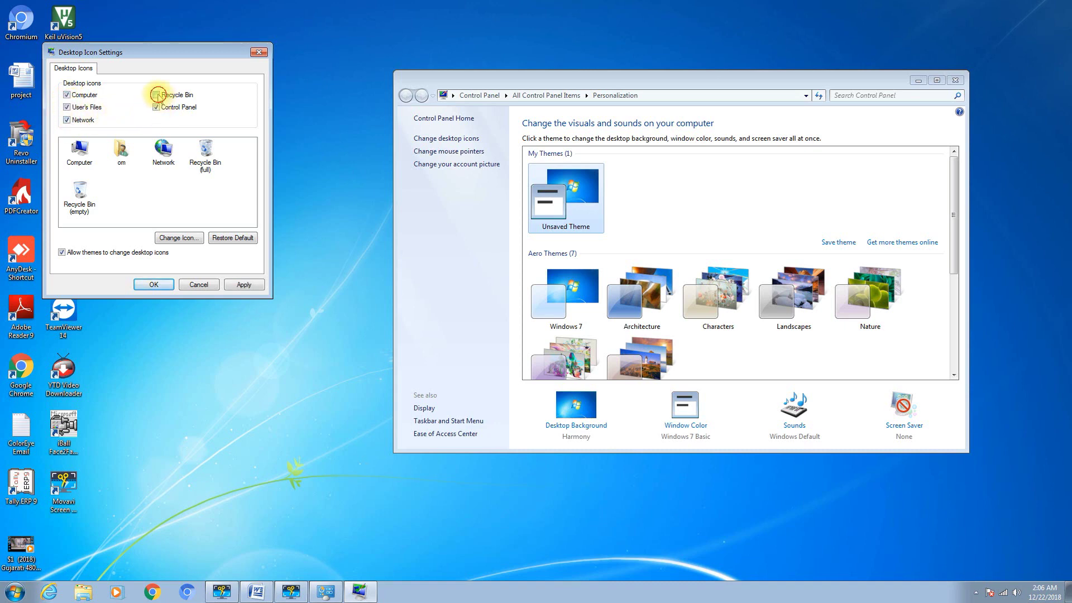
left_click(239, 288)
- Change the Computer desktop icon to the colourful monitor icon from imageres.dll and confirm the desktop icon settings
left_click_drag(191, 56, 311, 57)
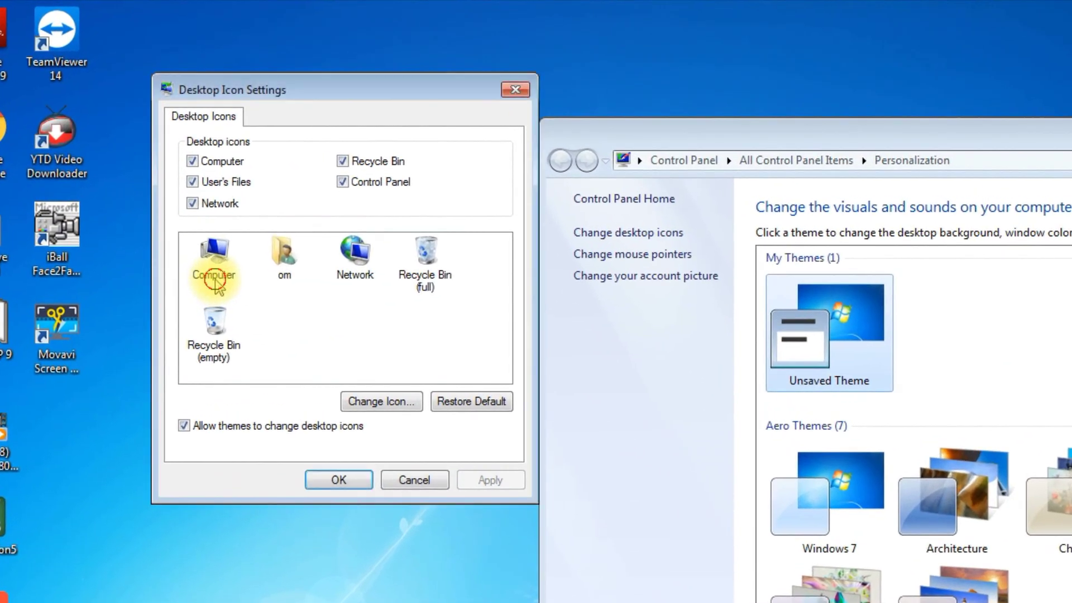
left_click(212, 262)
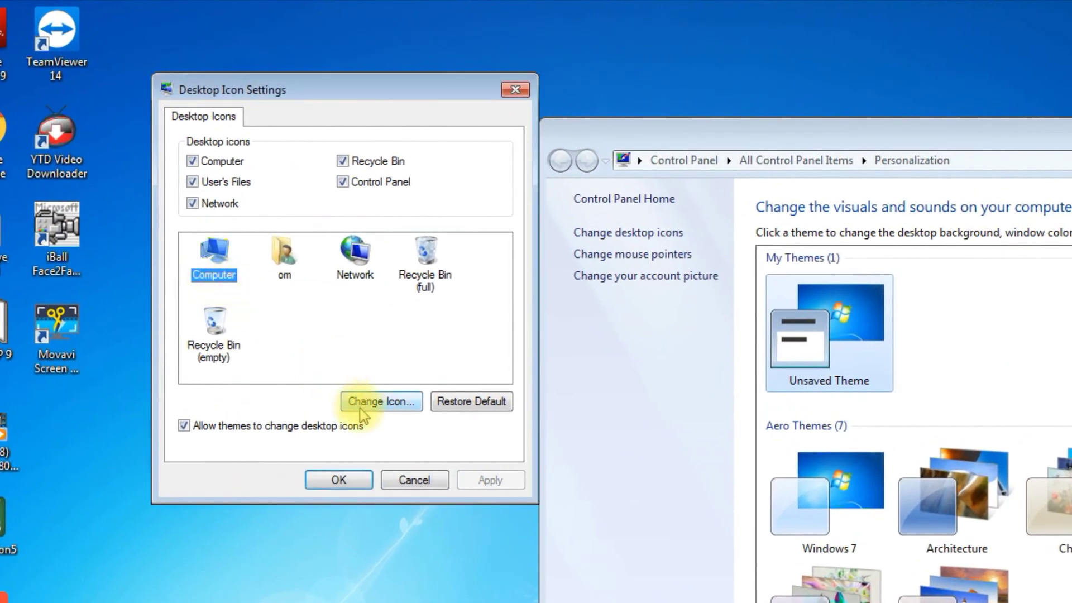
left_click(368, 378)
left_click(337, 436)
left_click_drag(338, 435, 391, 437)
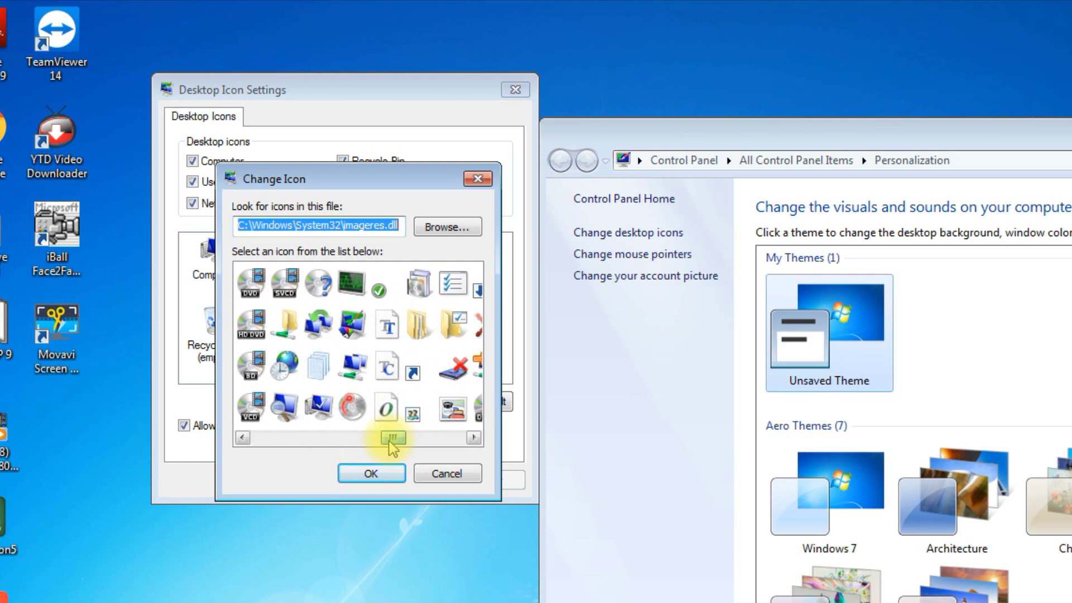
left_click(349, 335)
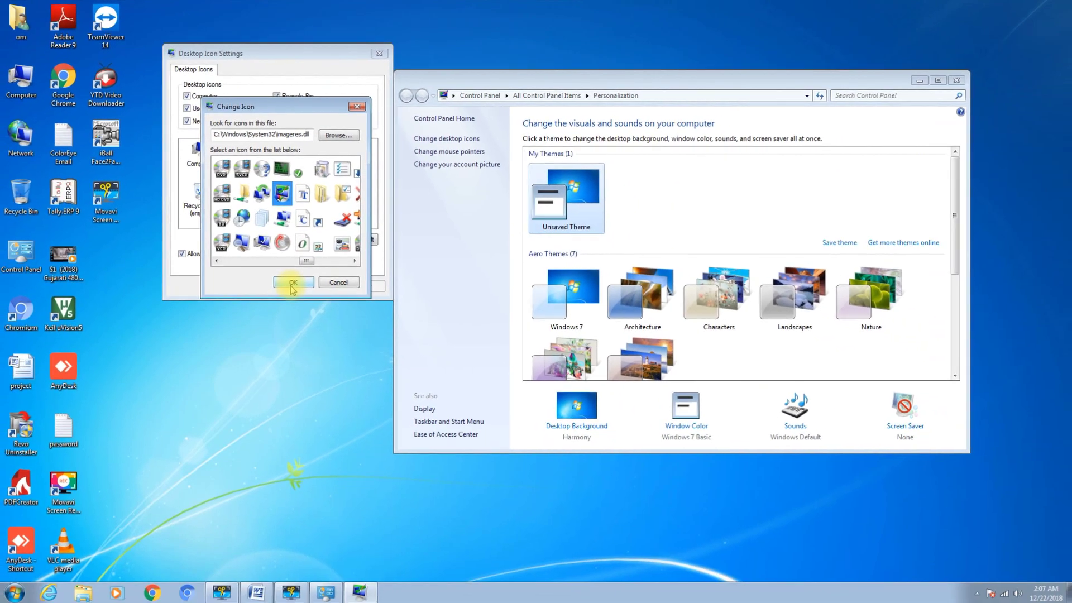
left_click(292, 284)
left_click(291, 285)
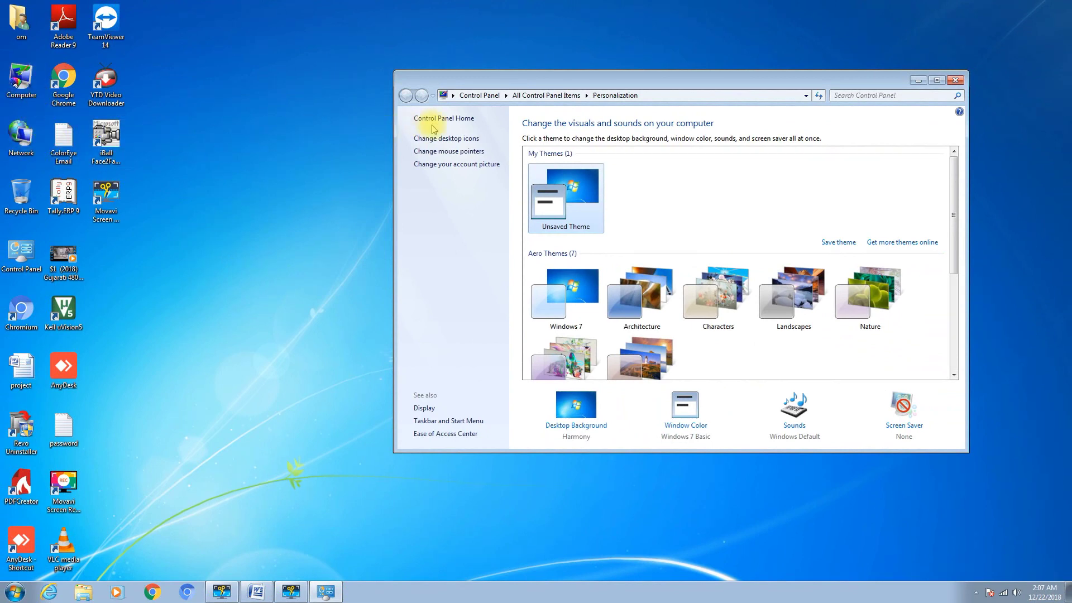
- Restore the default icon for Computer, apply the change and close the Desktop Icon Settings and Personalization windows
left_click(451, 140)
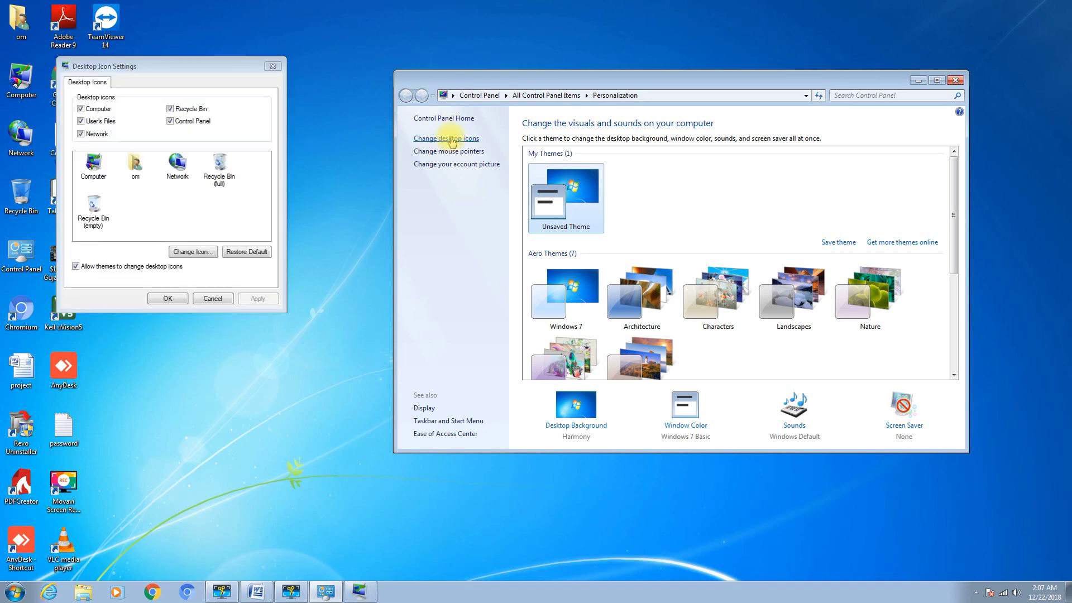
left_click(102, 180)
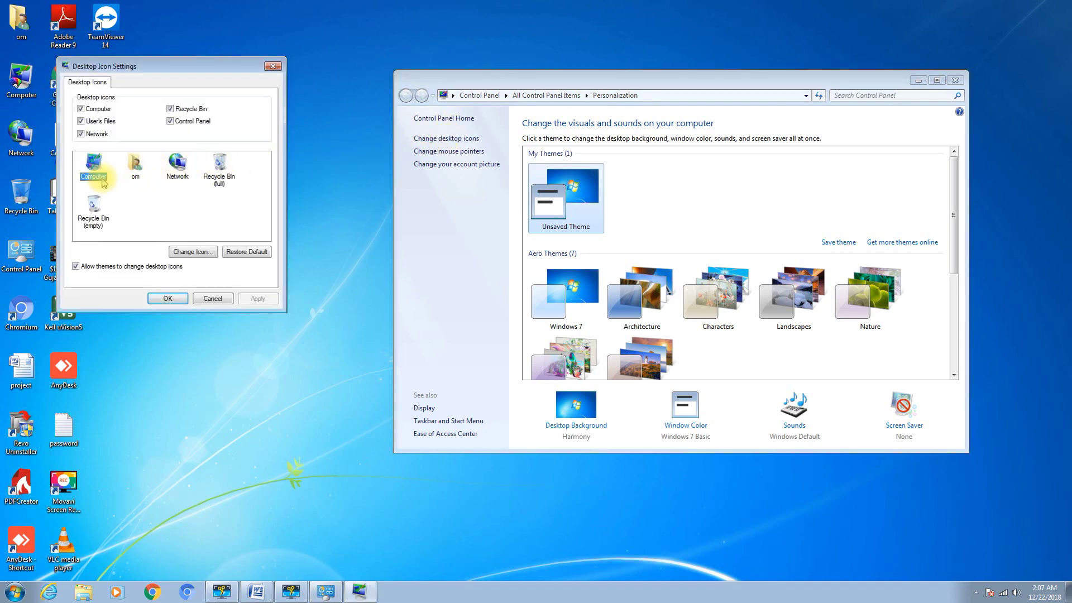
left_click(235, 253)
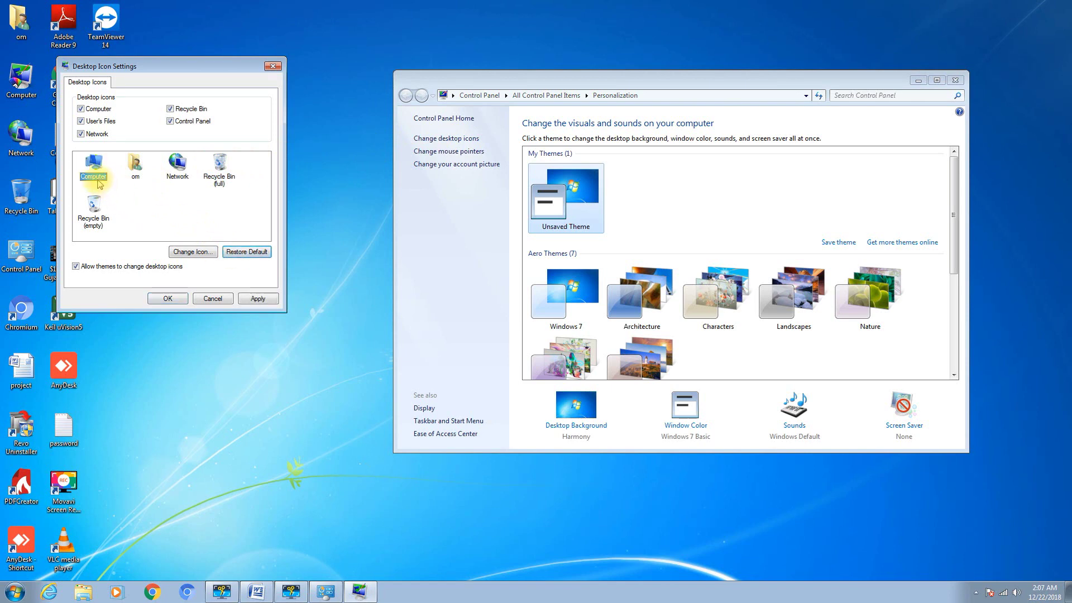
left_click(257, 299)
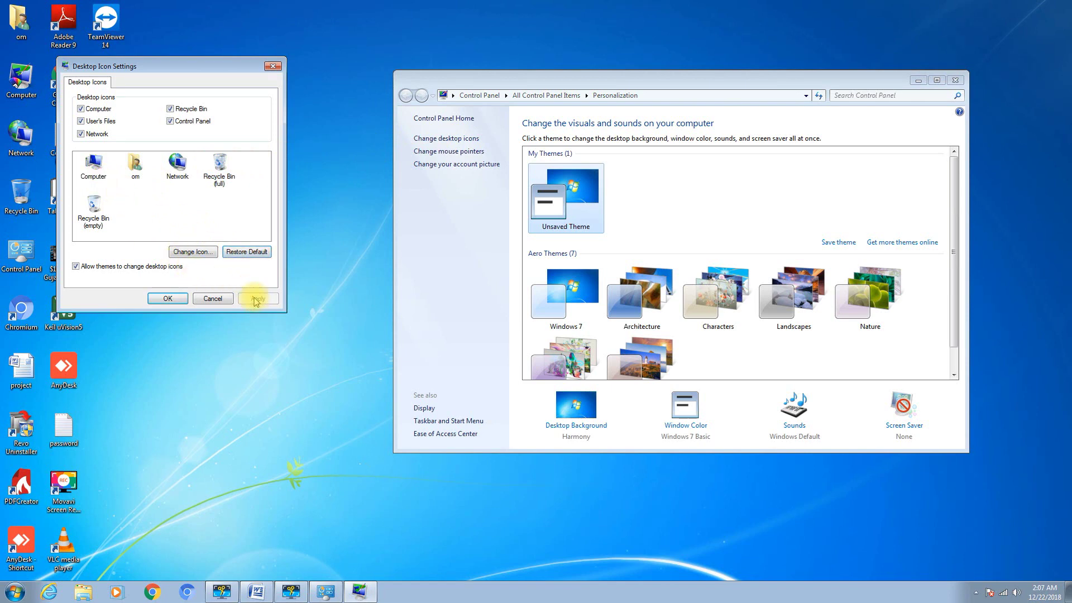
left_click(168, 297)
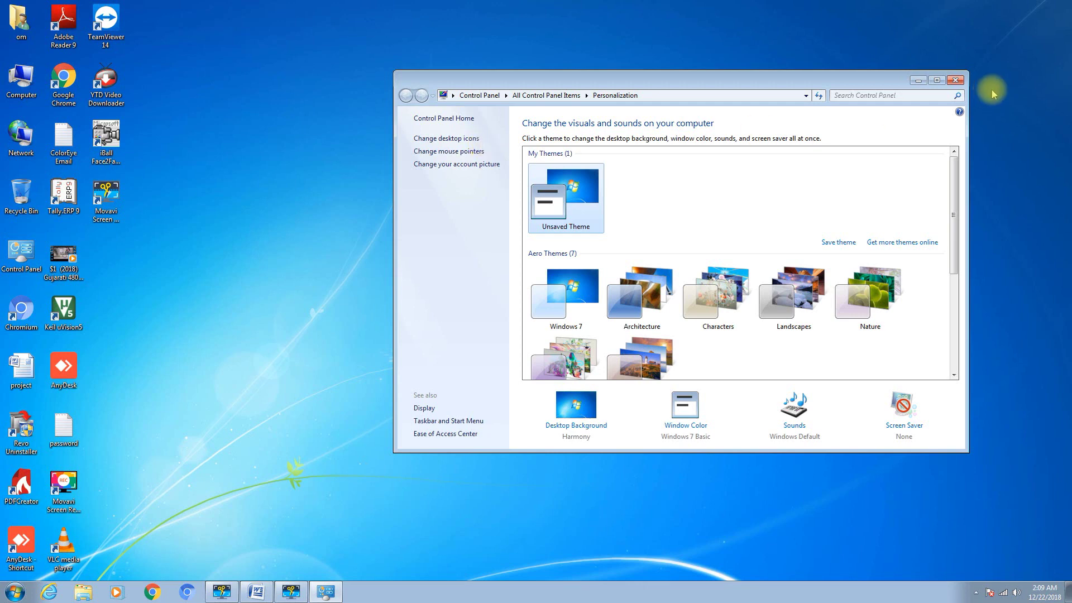
left_click(956, 80)
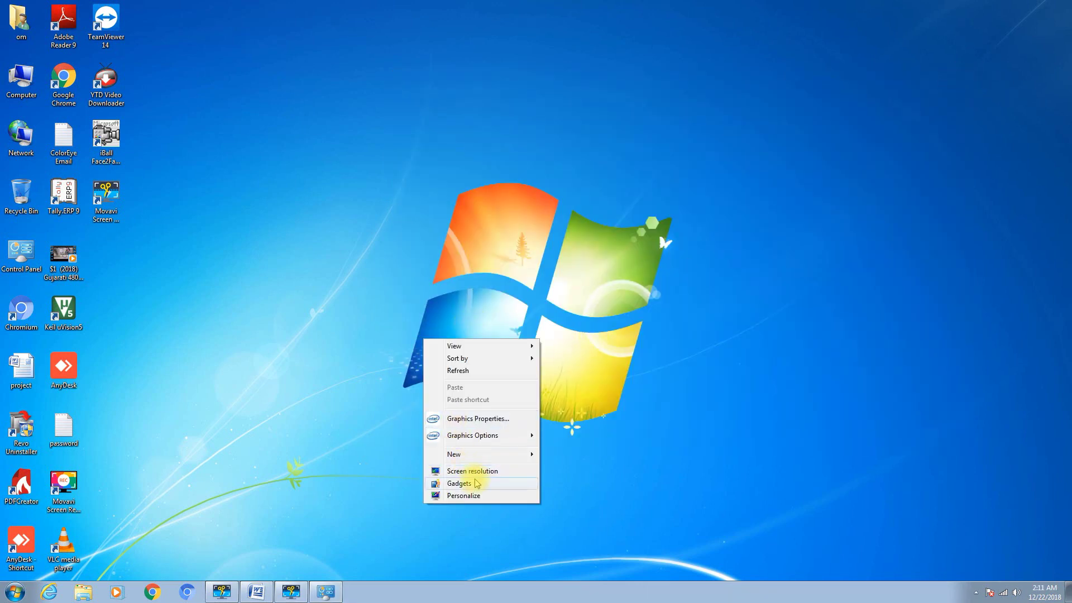
- Reopen the Personalization window and look through the list of available themes
left_click(471, 499)
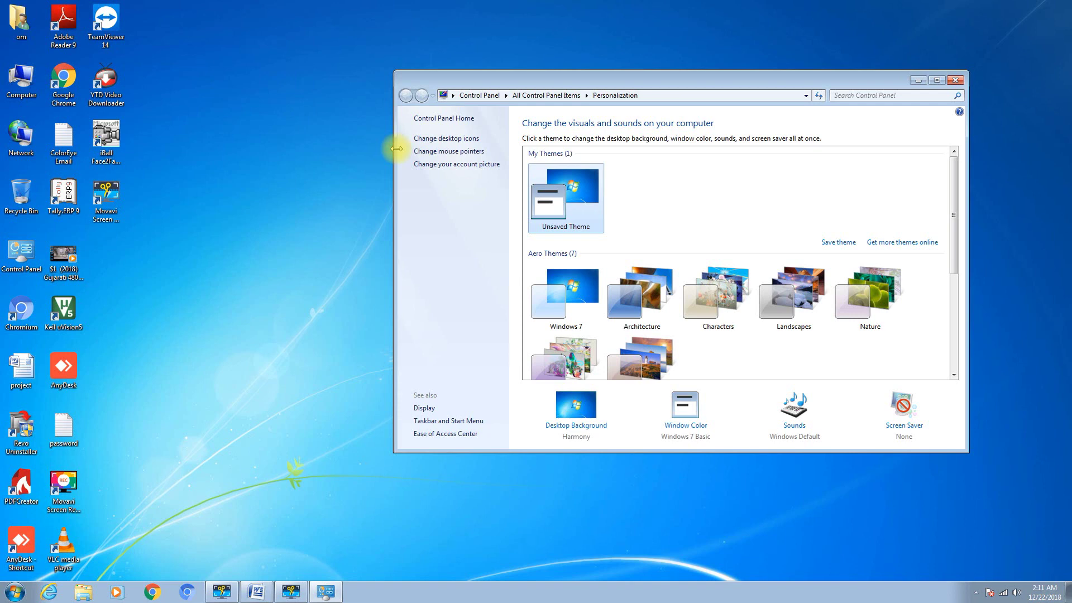
scroll(683, 278, "down", 1)
scroll(683, 277, "down", 1)
scroll(683, 277, "up", 2)
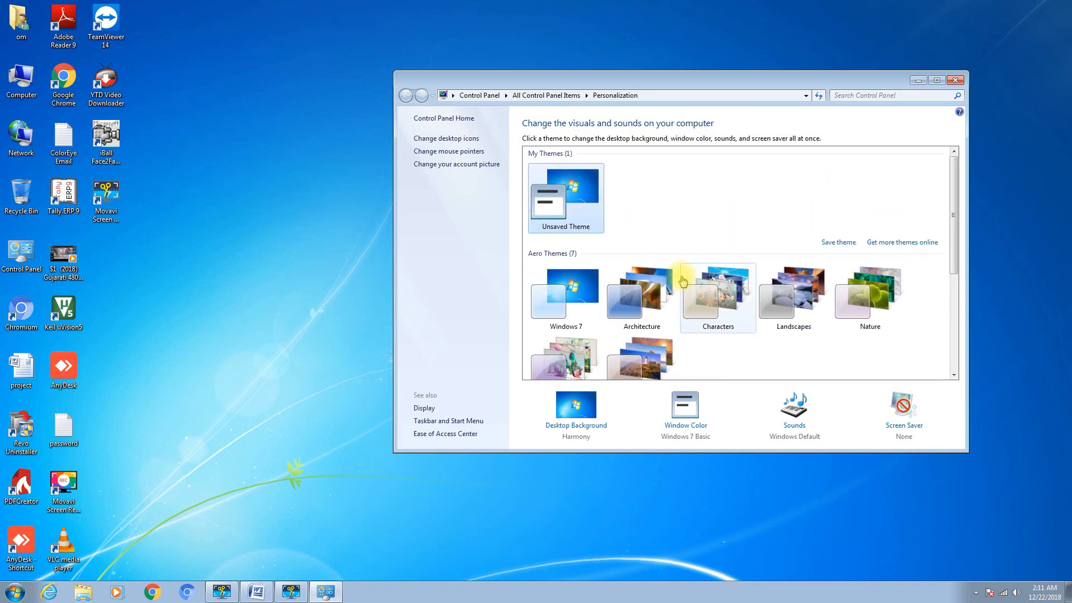
scroll(682, 277, "down", 4)
scroll(682, 278, "up", 4)
scroll(683, 277, "down", 2)
scroll(683, 277, "up", 2)
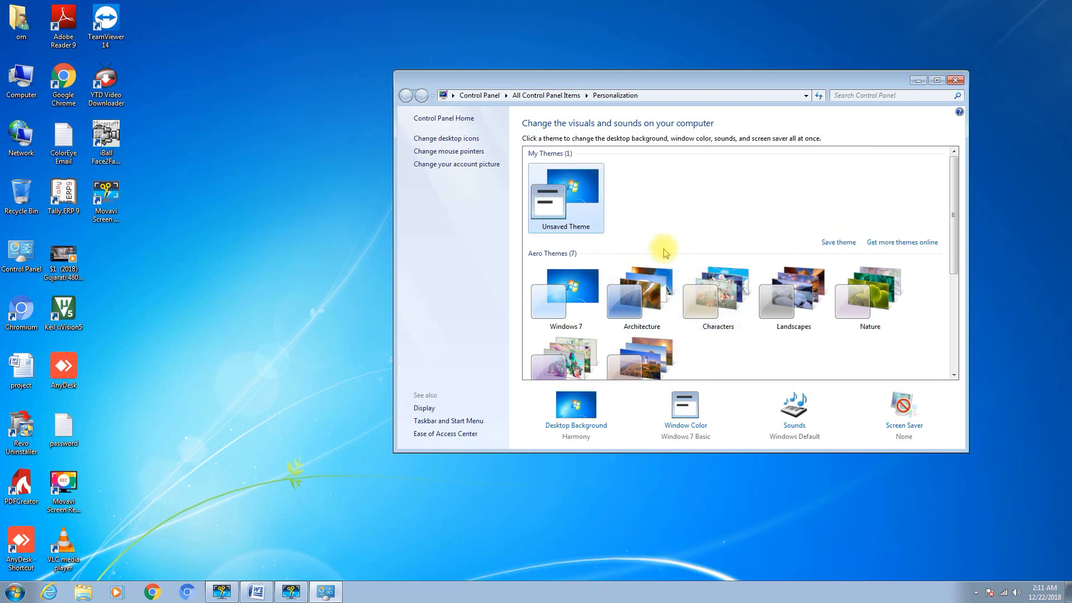
- Open the mouse pointer settings, switch the primary and secondary mouse buttons, apply the change and close Mouse Properties
left_click(461, 152)
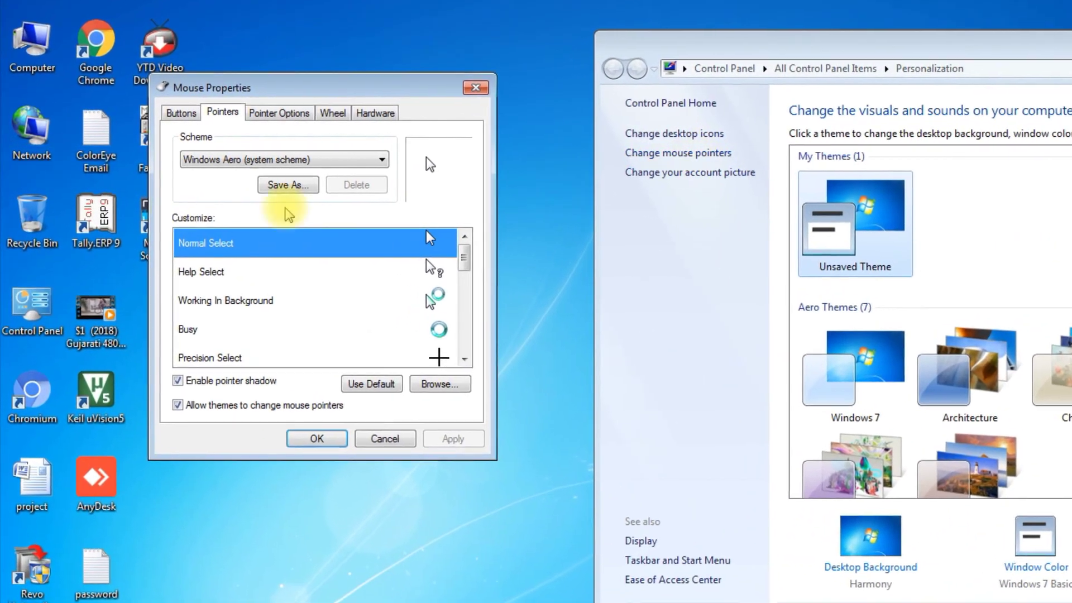
left_click(180, 113)
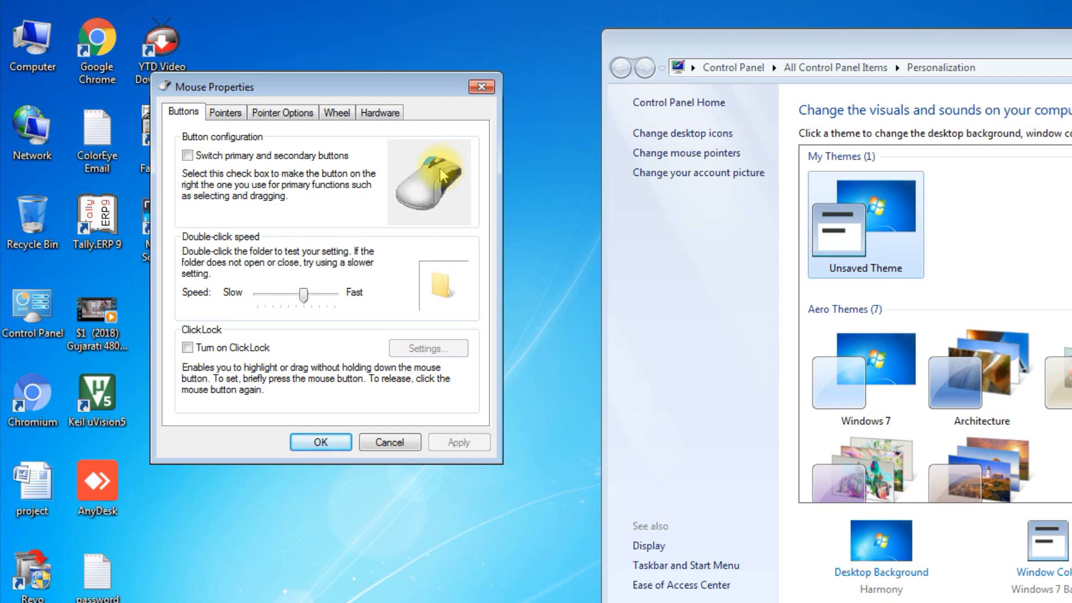
left_click(188, 156)
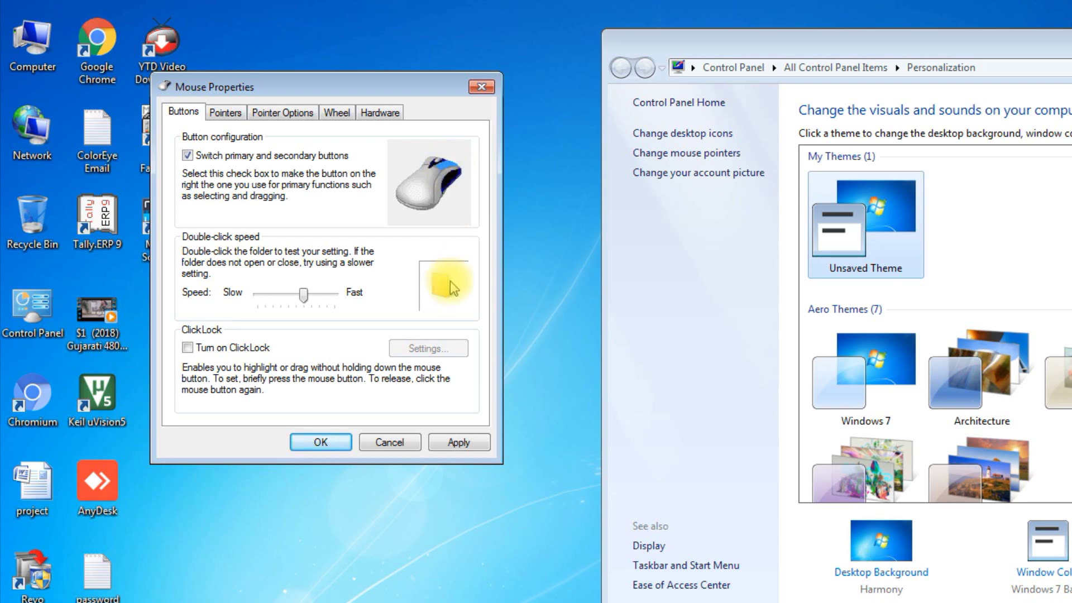
left_click(454, 443)
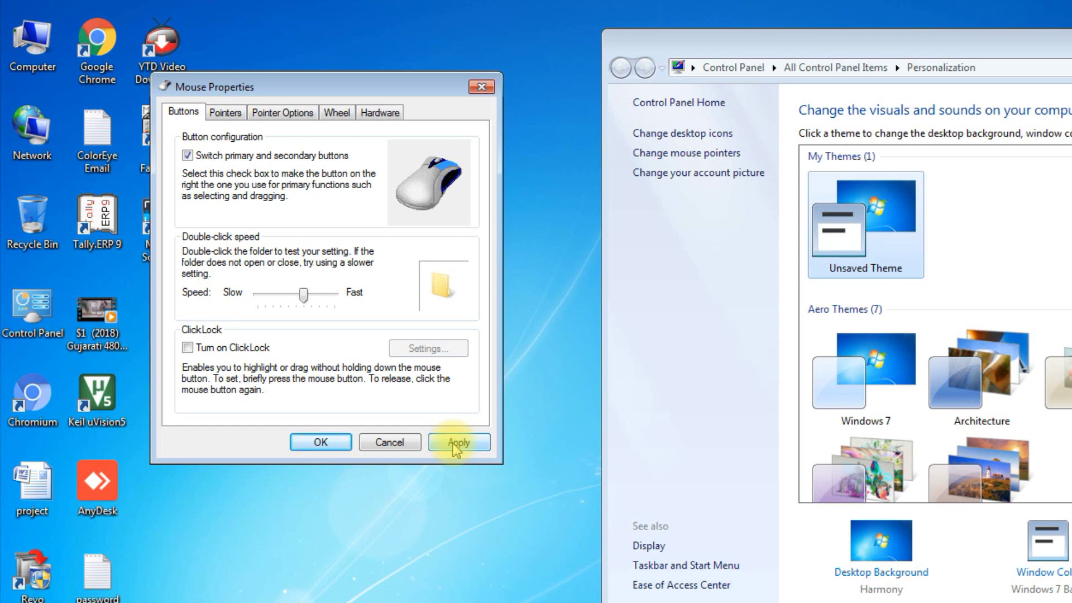
left_click(453, 443)
left_click(316, 442)
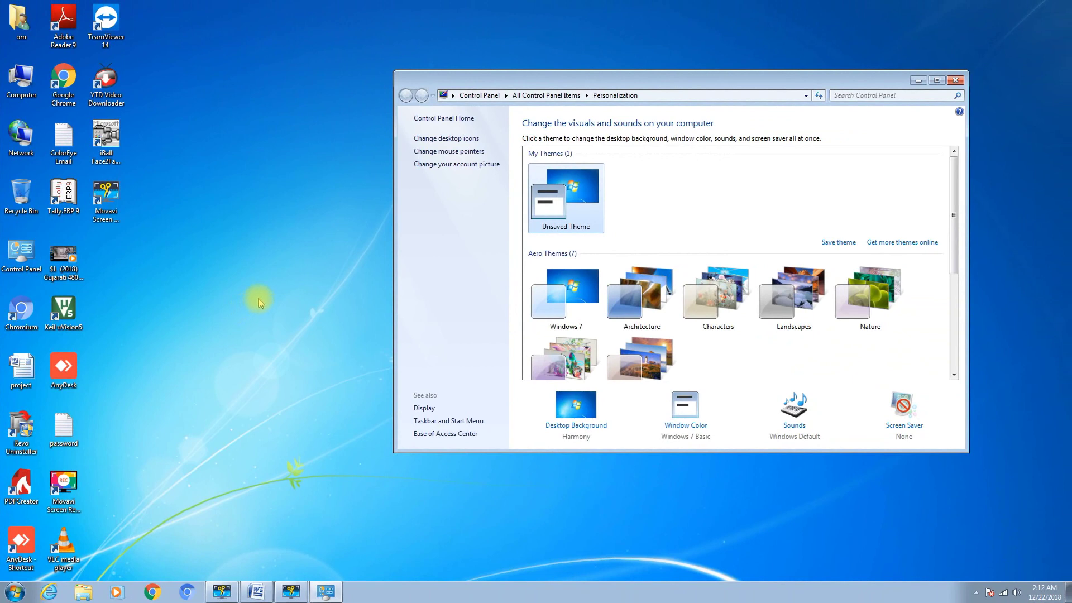
- Bring up the Personalization window from the desktop with the switched mouse buttons and close it
right_click(259, 299)
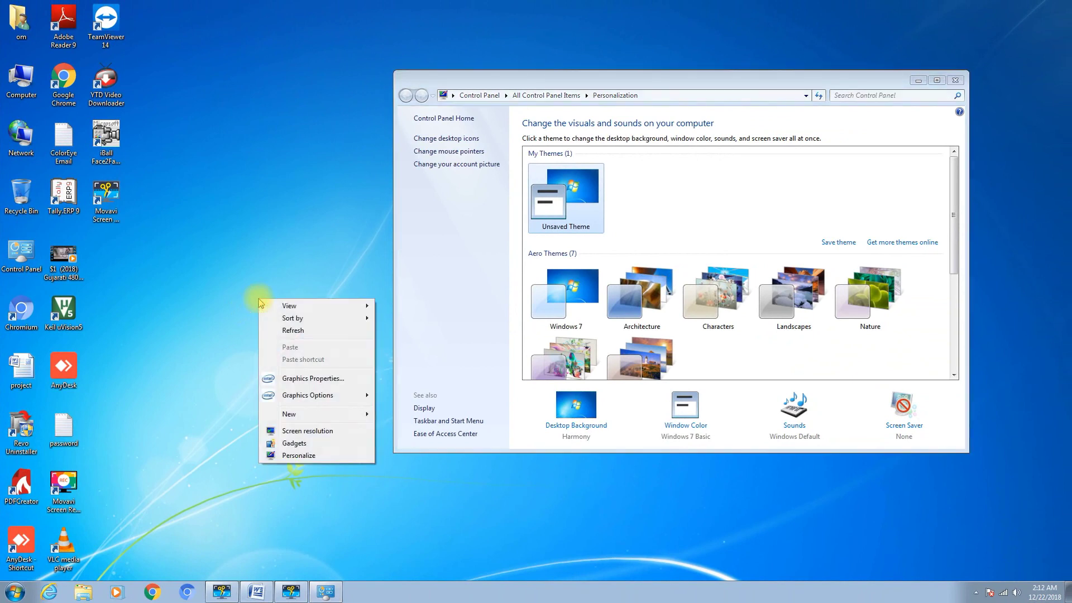
left_click(307, 458)
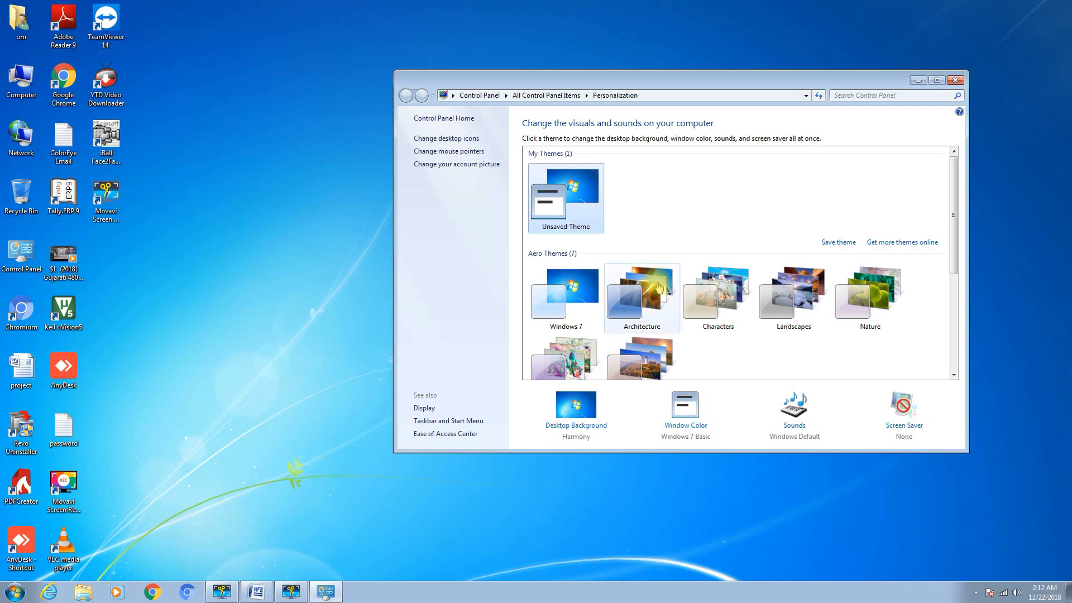
left_click(956, 81)
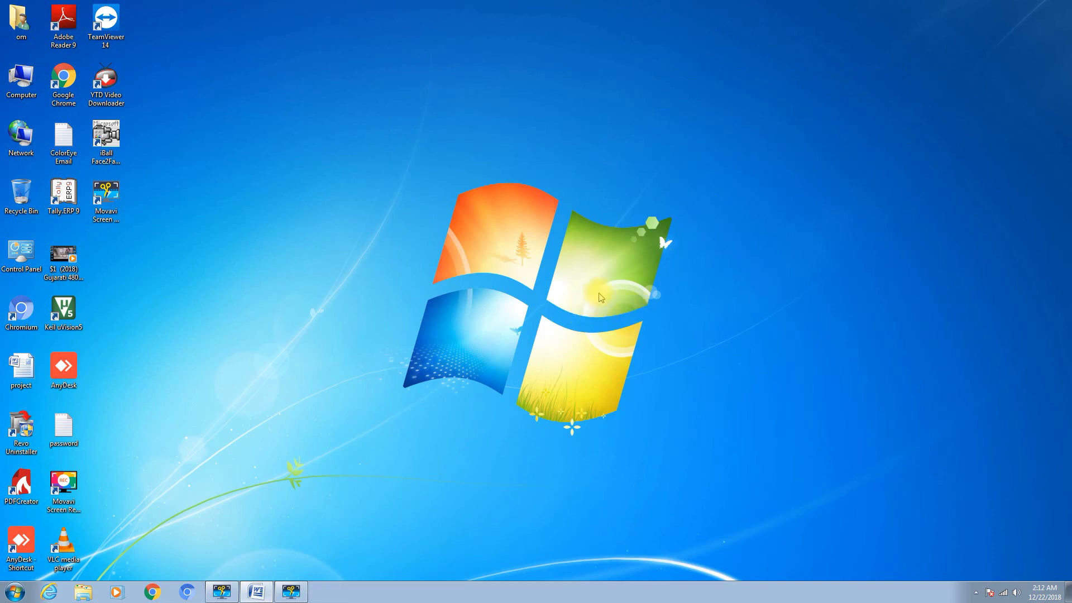
- Reopen Personalization, turn off switching of the primary and secondary buttons in the mouse settings and apply the change
right_click(499, 357)
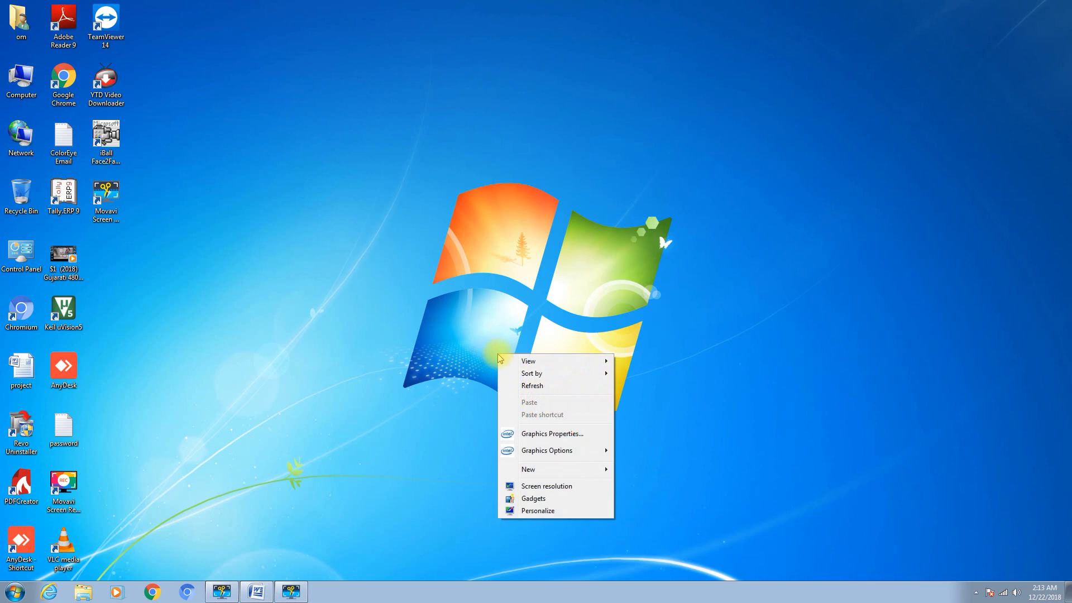
left_click(536, 512)
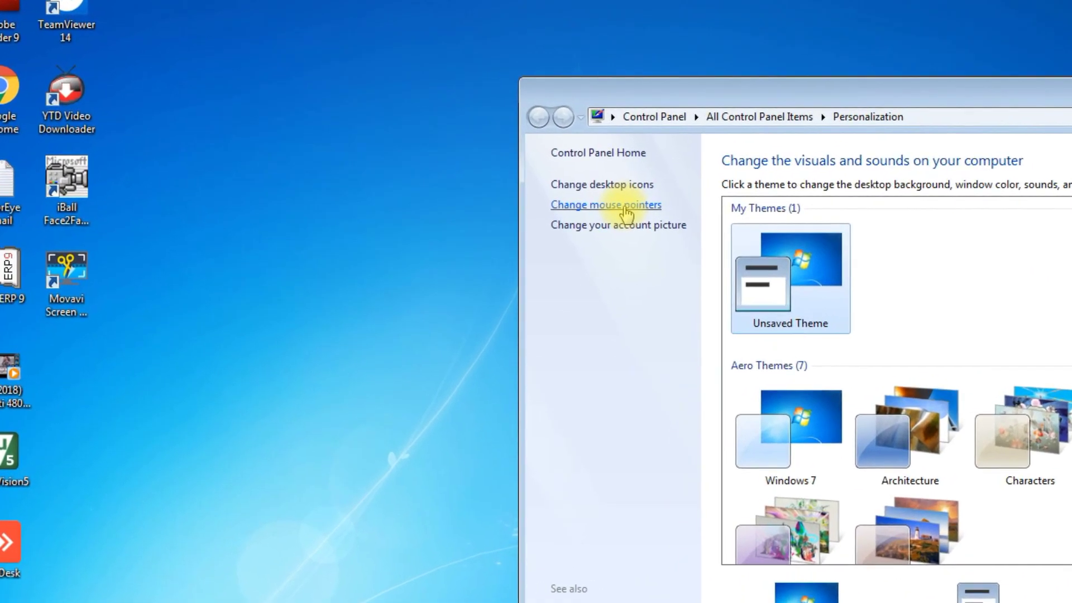
left_click(461, 154)
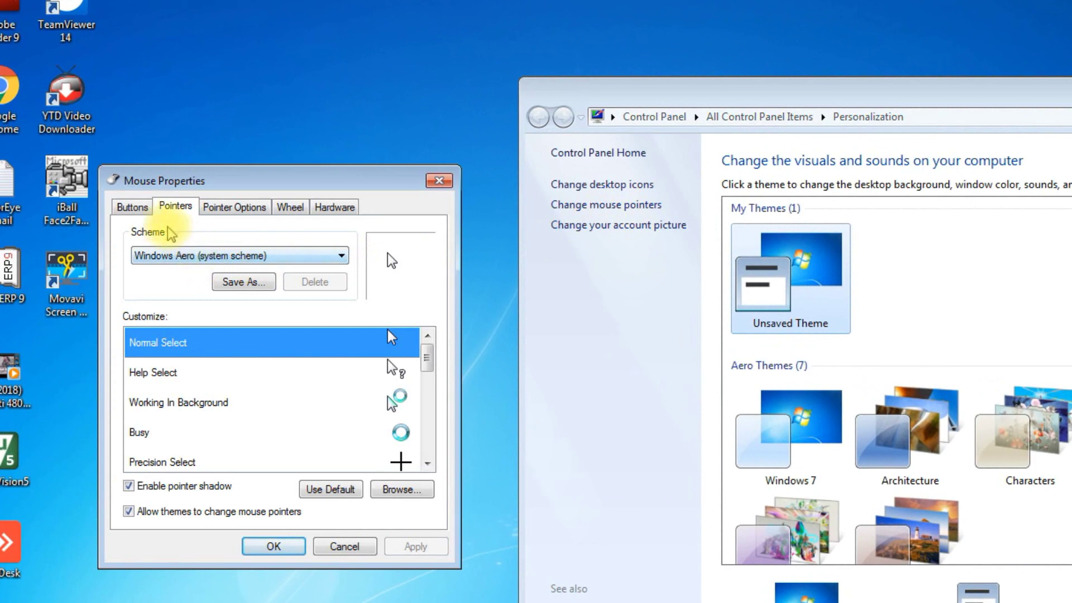
left_click(140, 210)
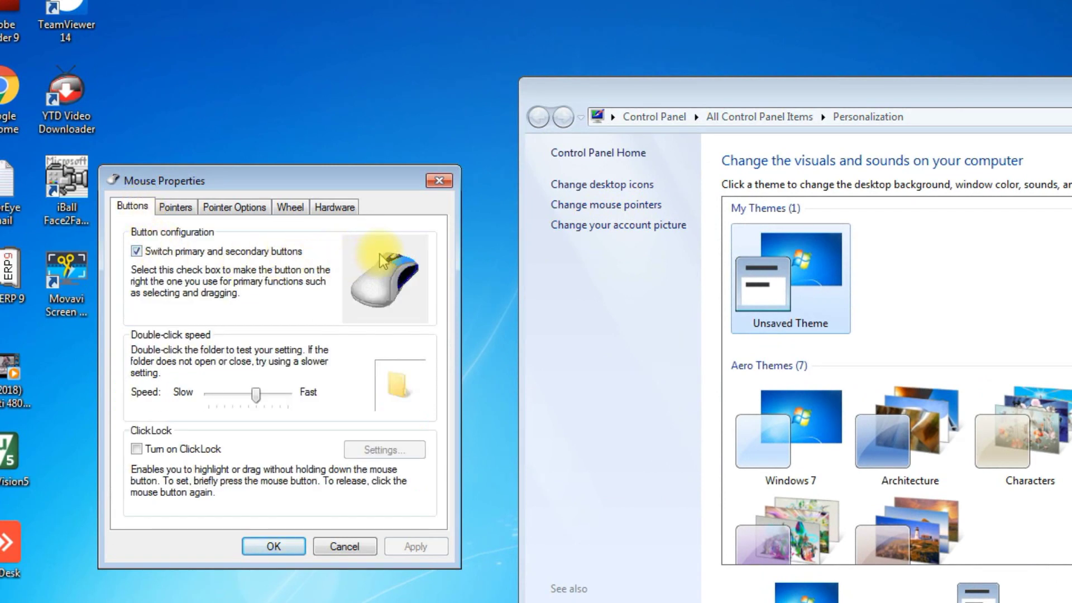
left_click(137, 252)
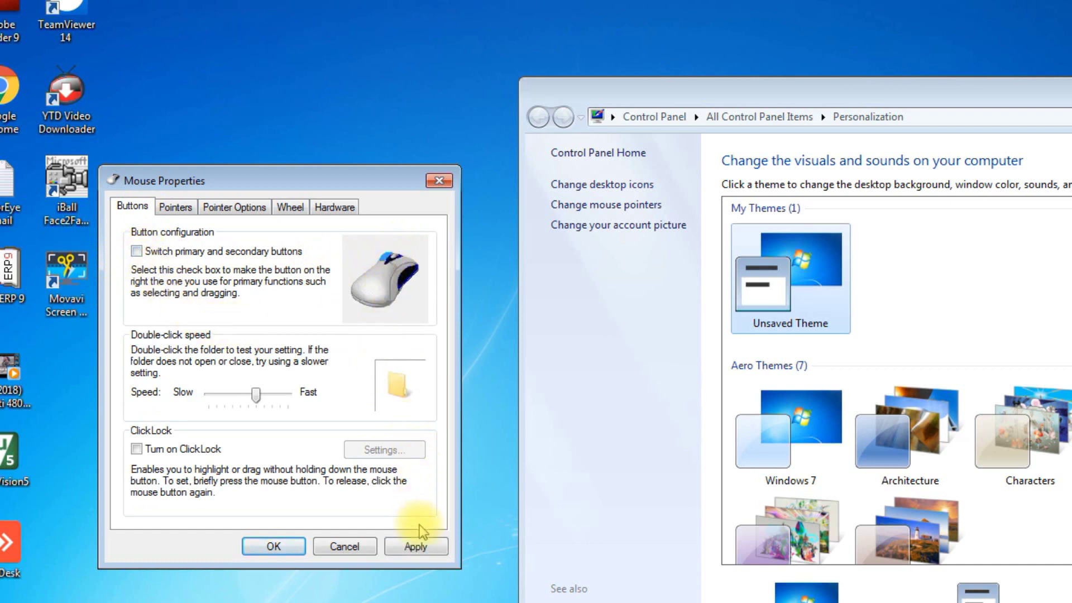
left_click(423, 548)
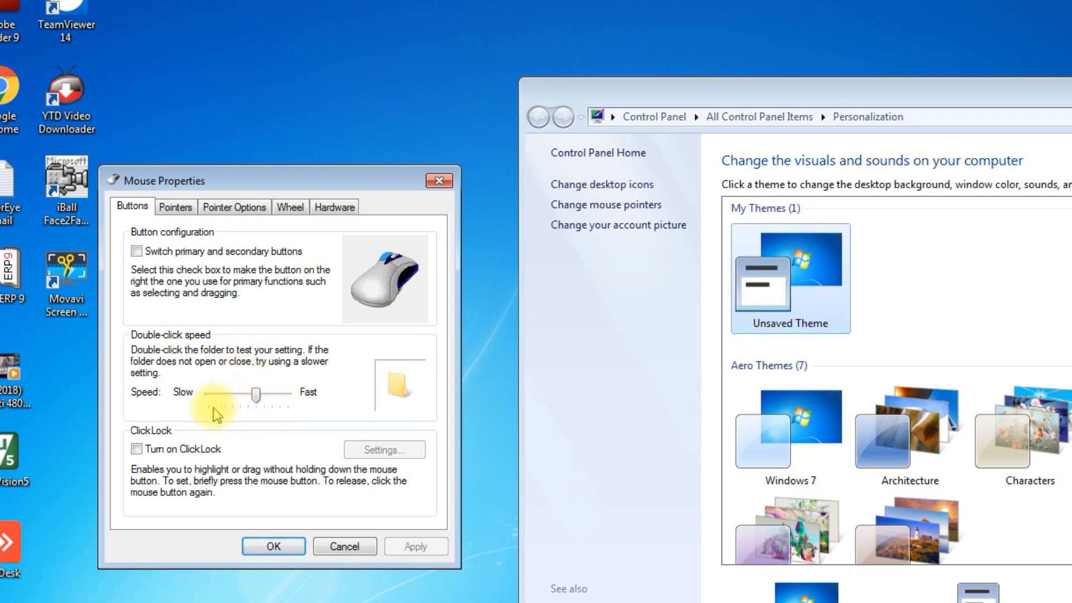
- Adjust and apply the mouse double-click speed, testing it by opening and closing the ColorEye Email text file
mouse_move(249, 397)
left_mouse_down()
mouse_move(283, 397)
mouse_move(252, 400)
left_mouse_up()
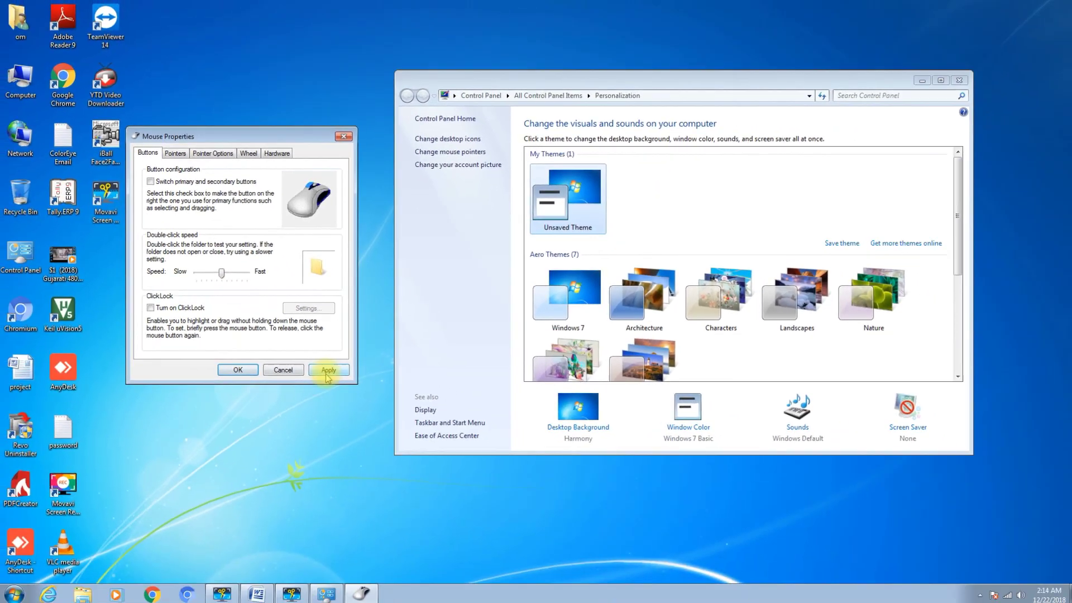
left_click(415, 546)
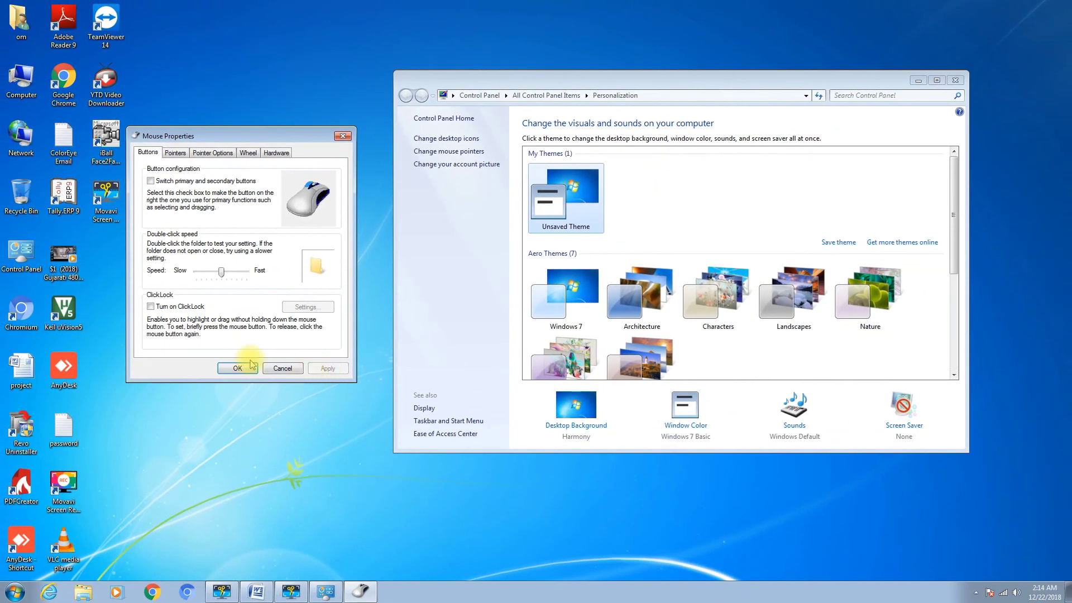
double_click(61, 150)
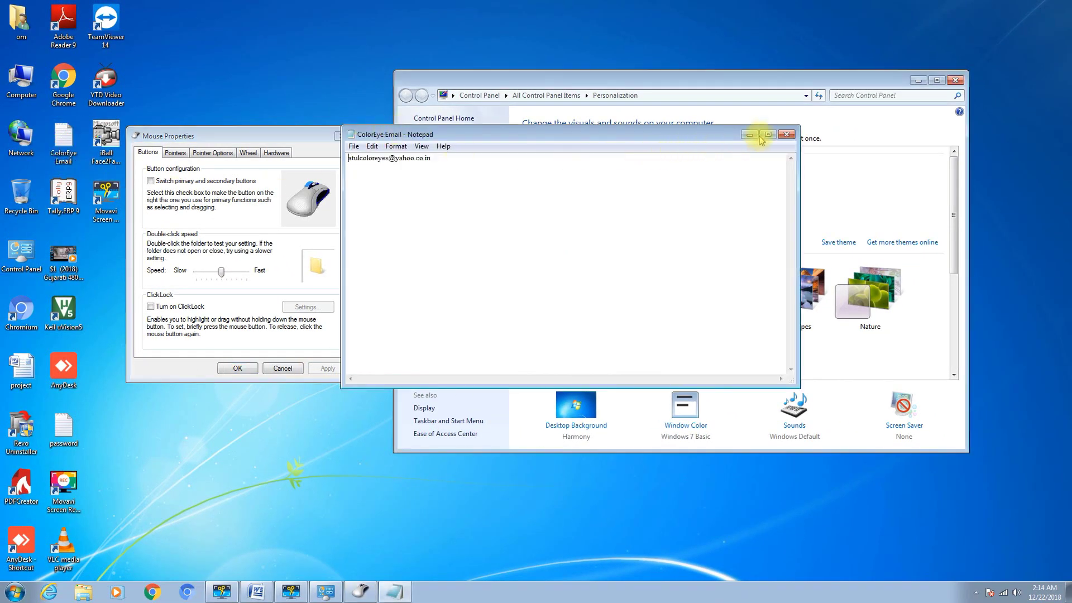
left_click(786, 135)
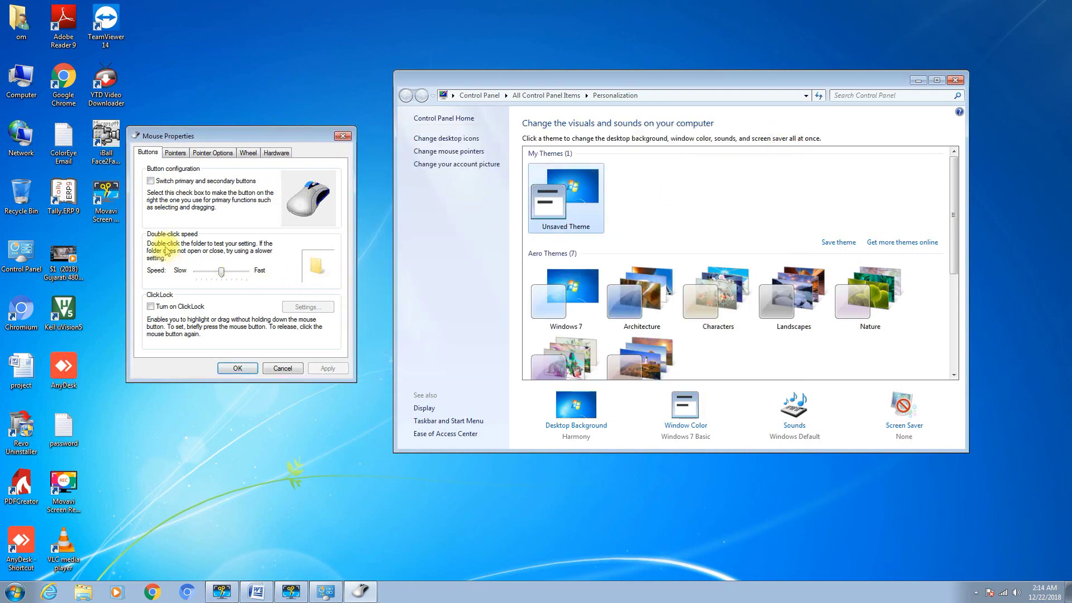
- Preview the Windows Inverted (extra large) pointer scheme, switch to the Magnified scheme and apply it
left_click(174, 152)
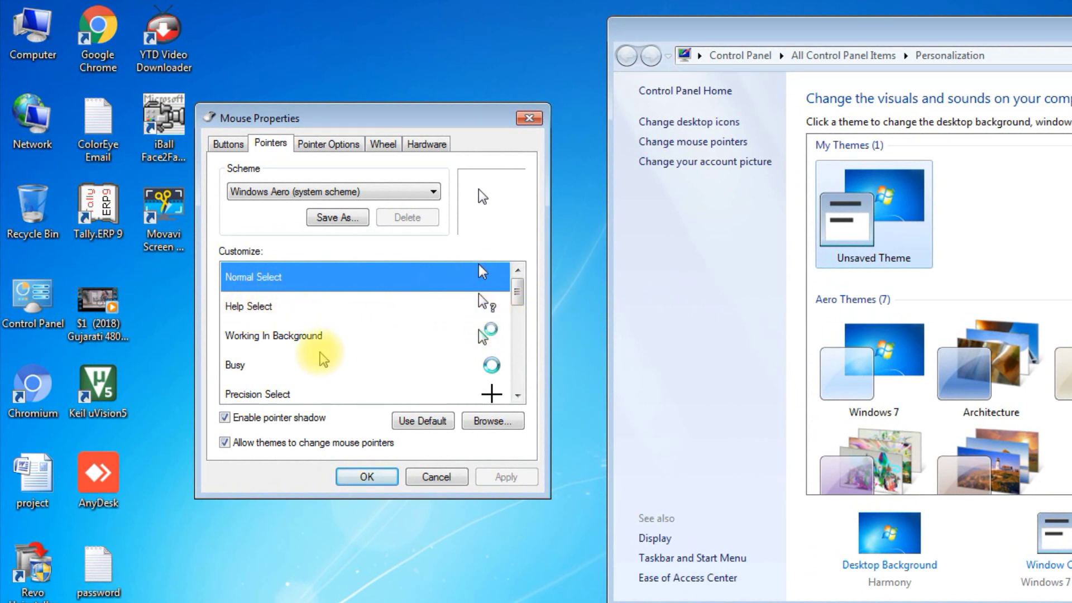
mouse_move(517, 299)
left_mouse_down()
mouse_move(520, 370)
mouse_move(525, 293)
left_mouse_up()
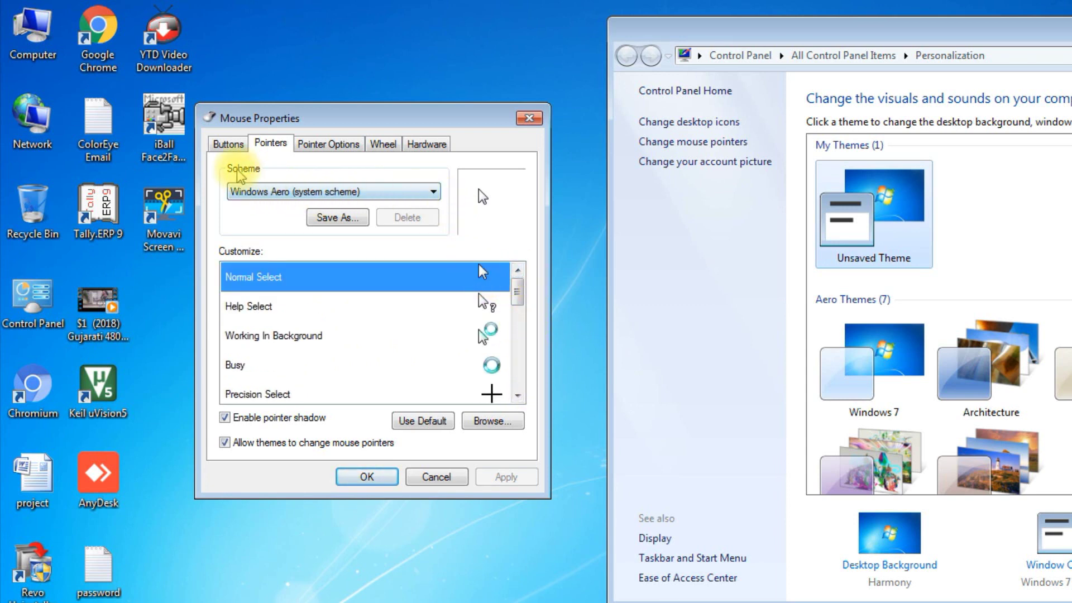
left_click(423, 198)
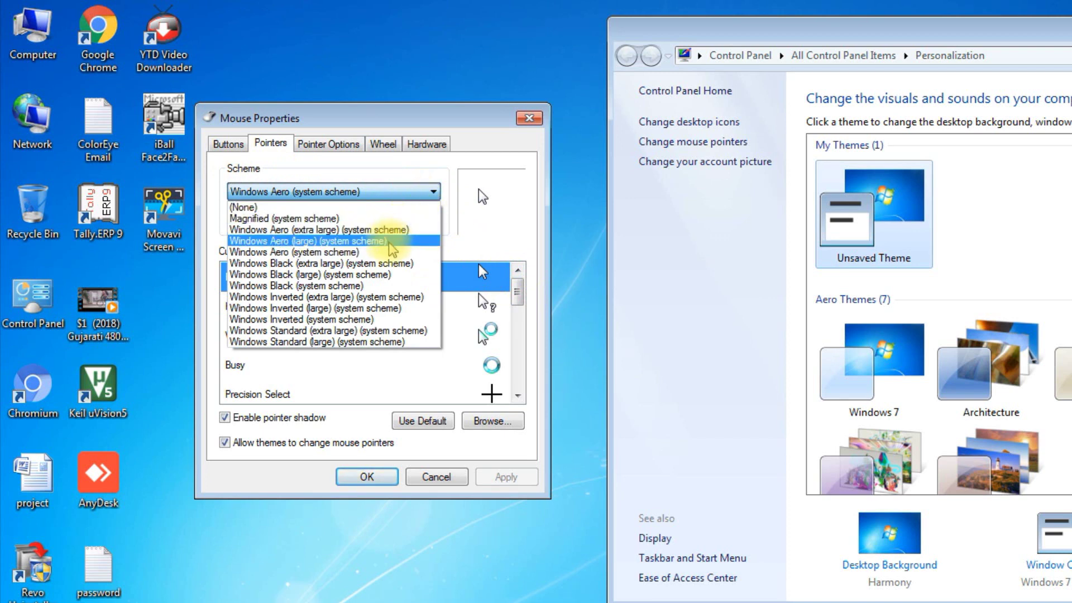
left_click(408, 297)
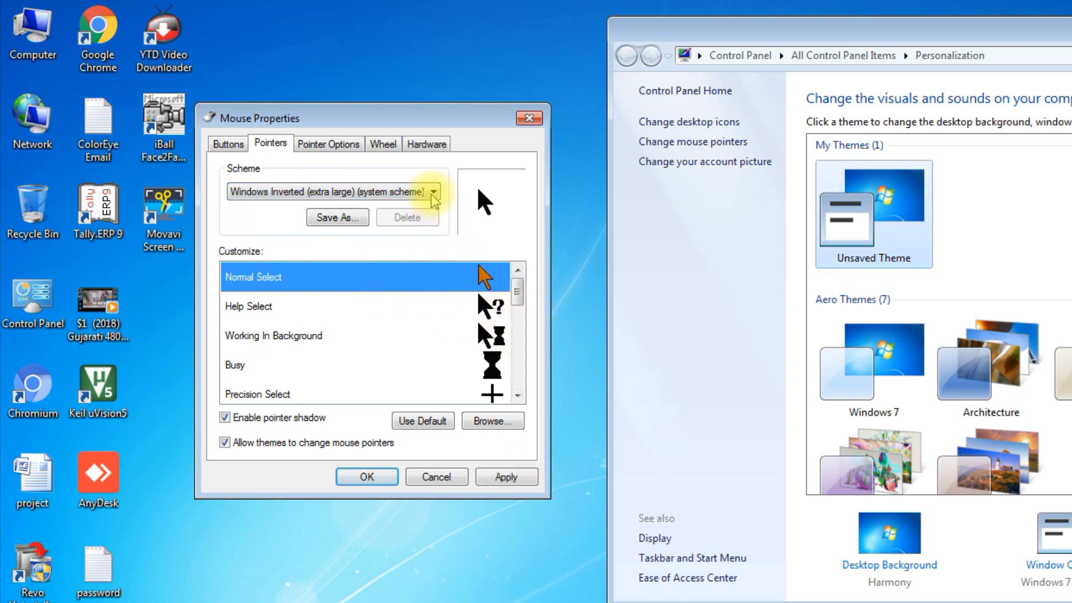
scroll(434, 196, "up", 8)
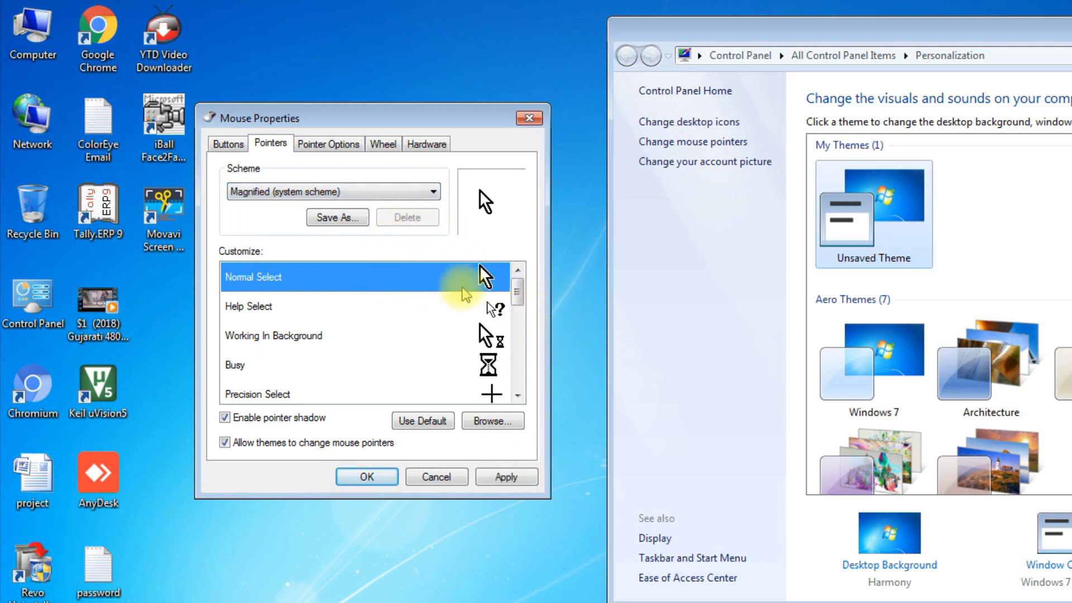
left_click(506, 480)
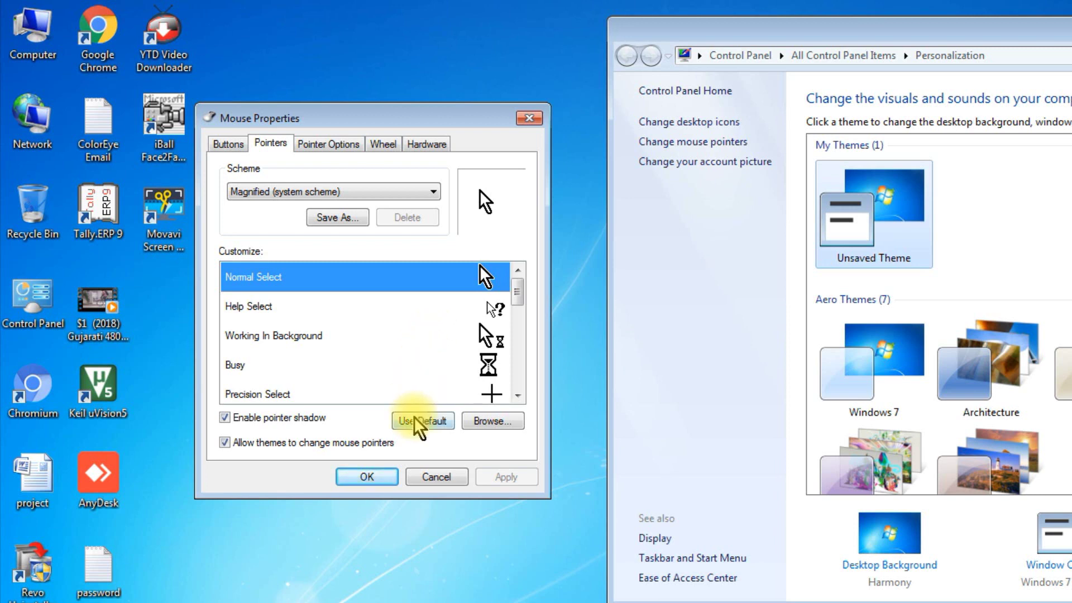
- Set the pointer scheme to (None), apply it and look through the list of customizable pointers
left_click(419, 193)
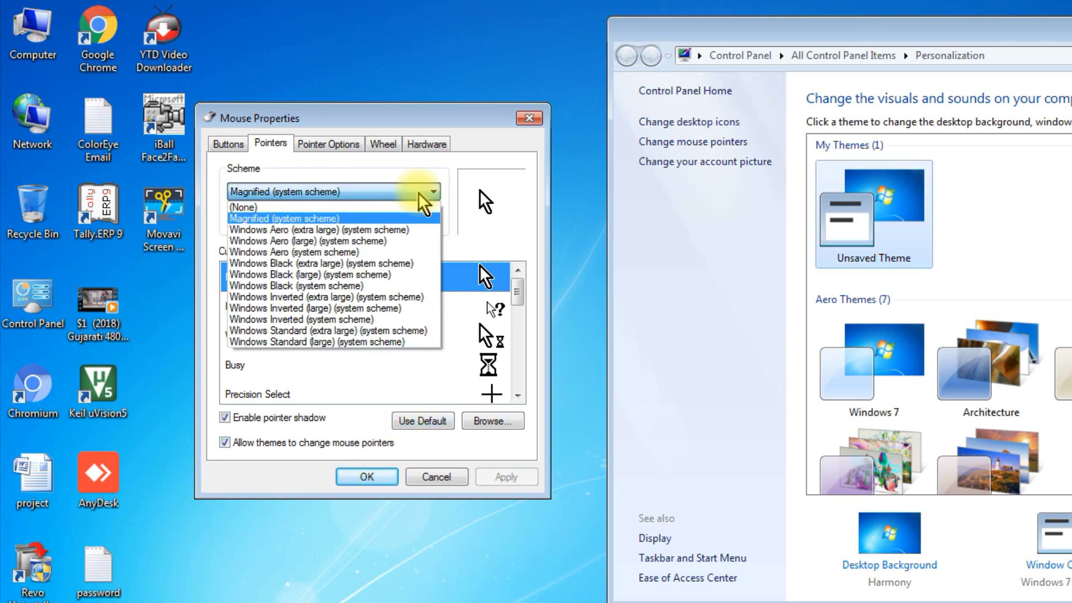
left_click(312, 208)
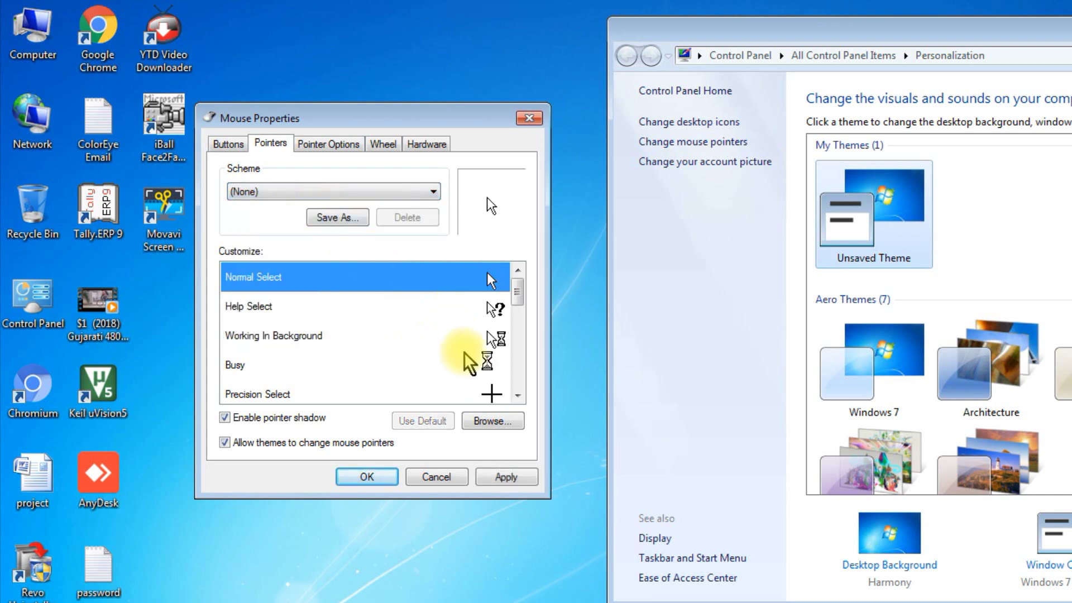
left_click(506, 477)
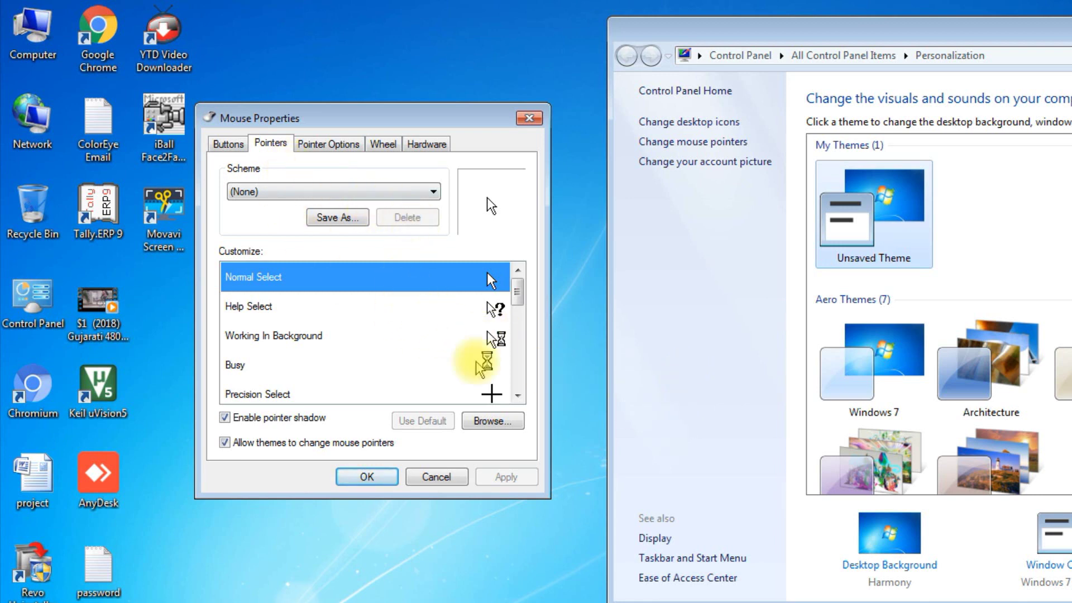
left_click(518, 295)
mouse_move(519, 308)
left_mouse_down()
mouse_move(524, 371)
mouse_move(522, 294)
left_mouse_up()
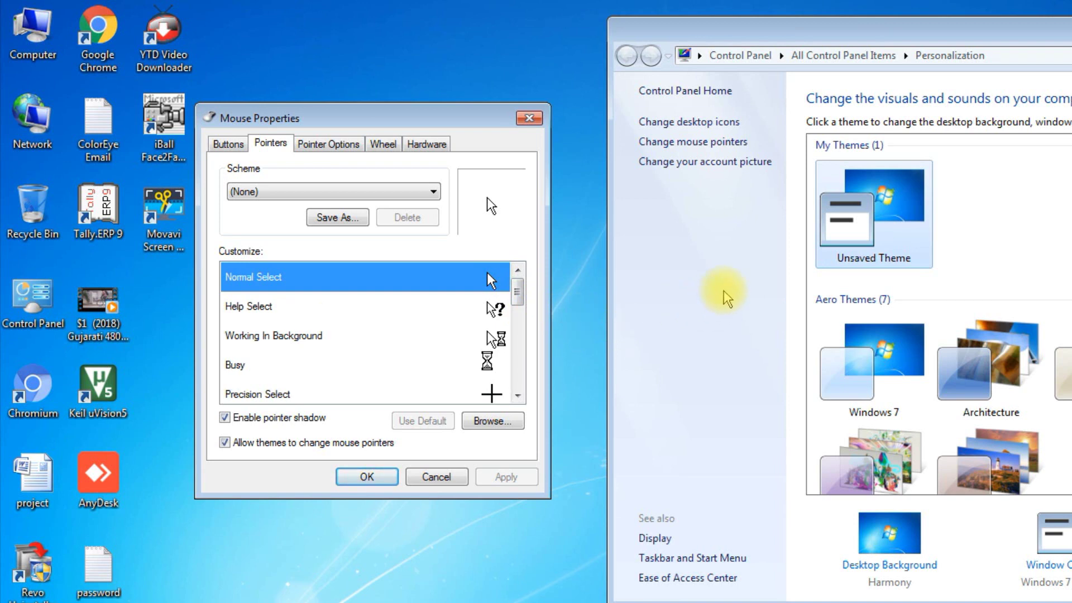
- Raise the pointer speed towards Fast in the pointer options and return it to the middle setting
left_click(347, 147)
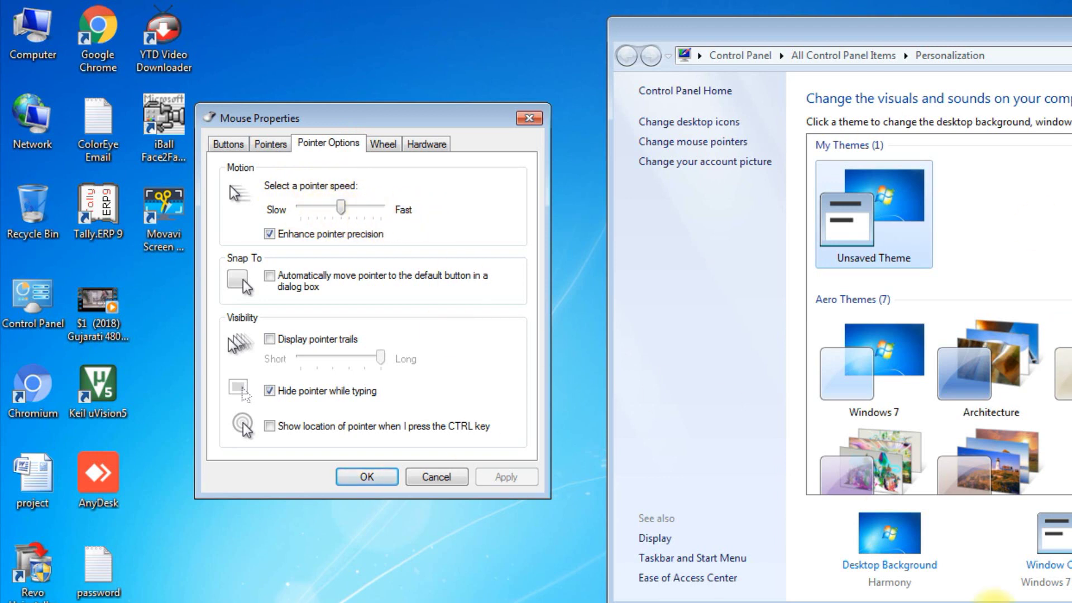
left_click_drag(358, 208, 379, 206)
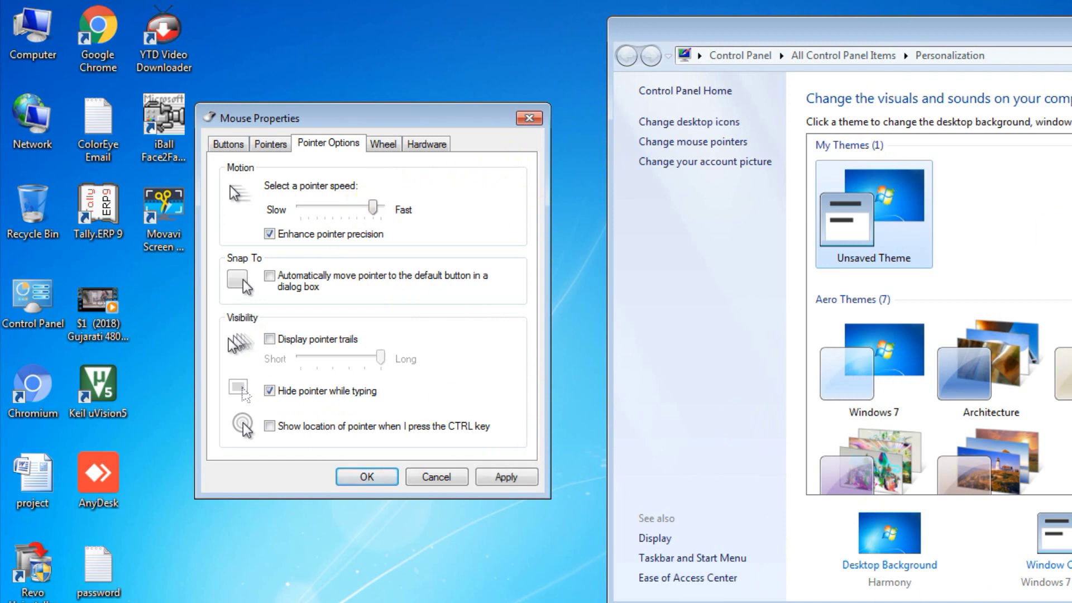
left_click(338, 212)
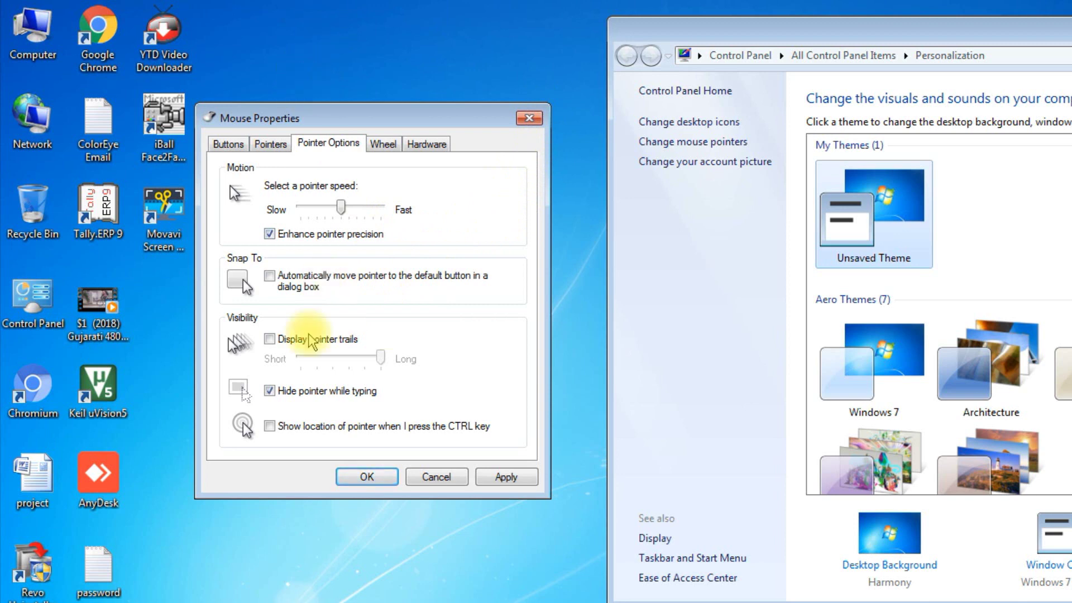
- Enable automatic pointer movement to a dialog's default button and test it by opening and confirming Screen Saver Settings
left_click(271, 283)
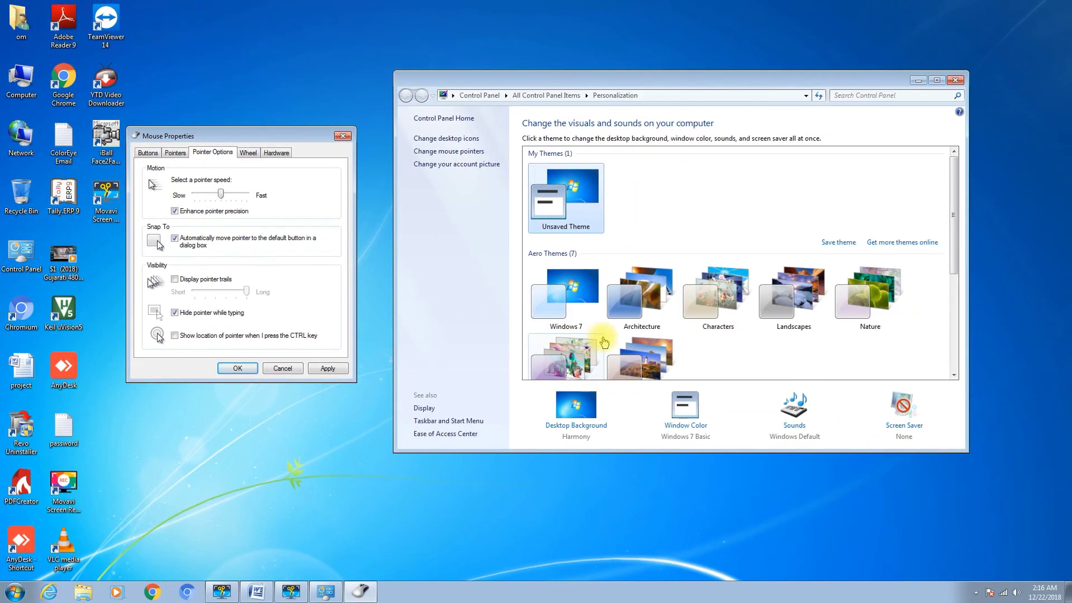
left_click(910, 426)
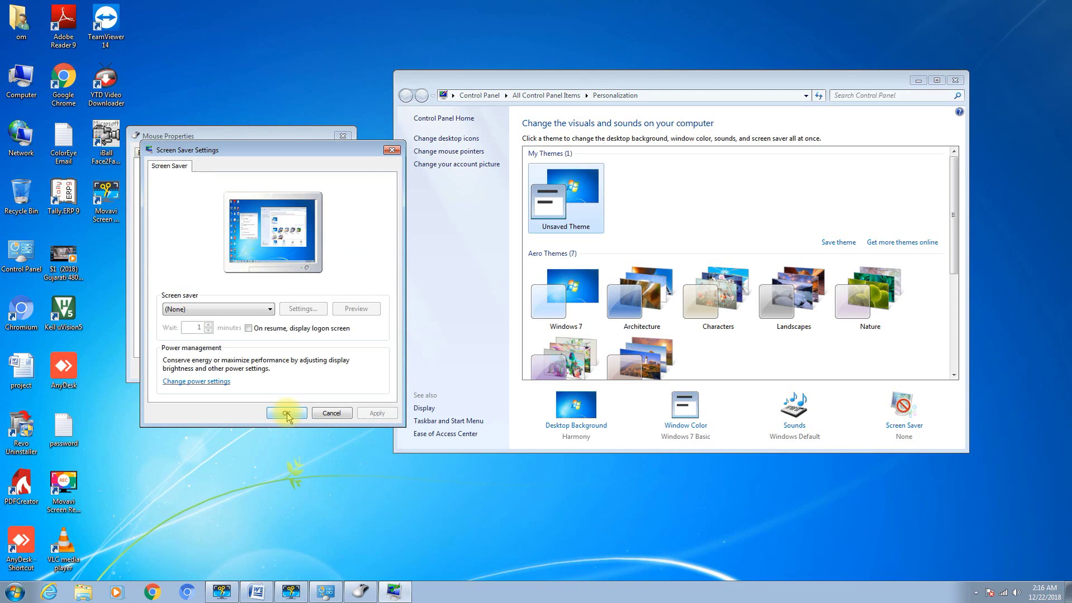
left_click(286, 413)
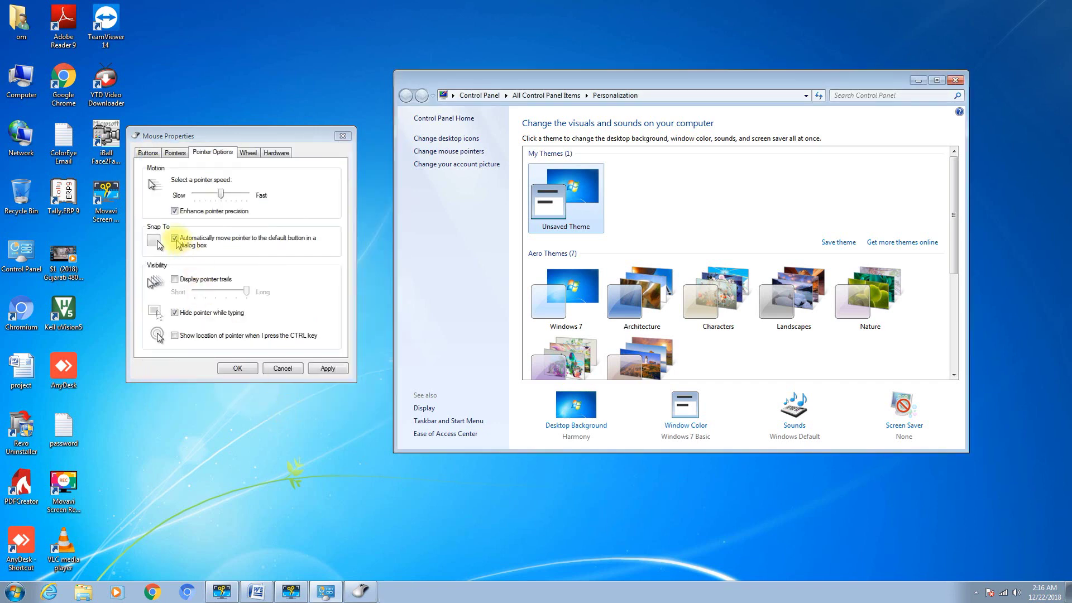
- Disable and apply the Snap To option, testing pointer behaviour by opening and cancelling Screen Saver Settings
left_click(174, 240)
left_click(322, 369)
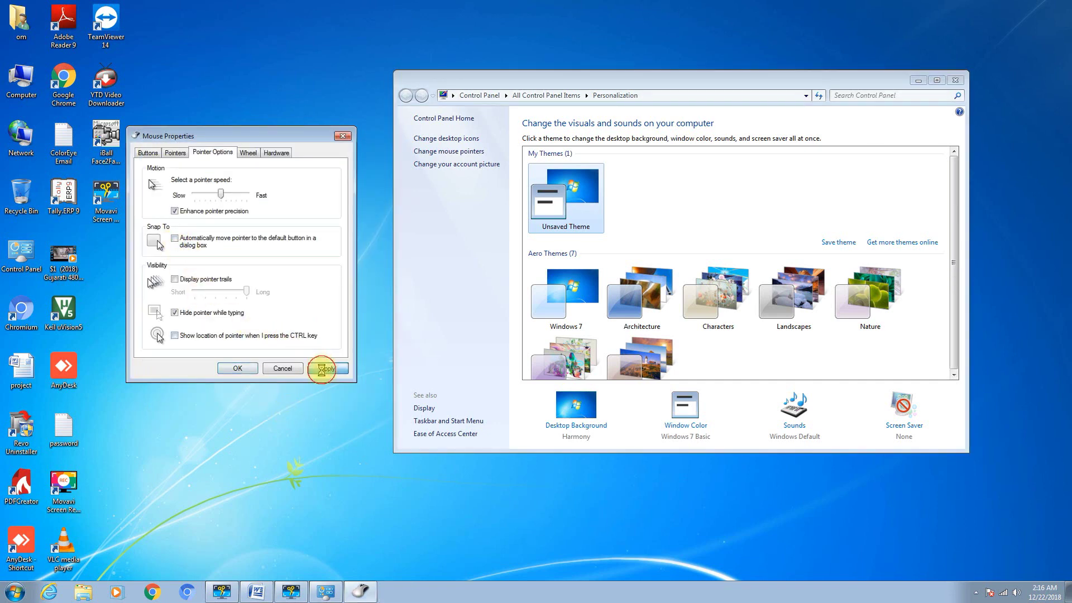
left_click(916, 430)
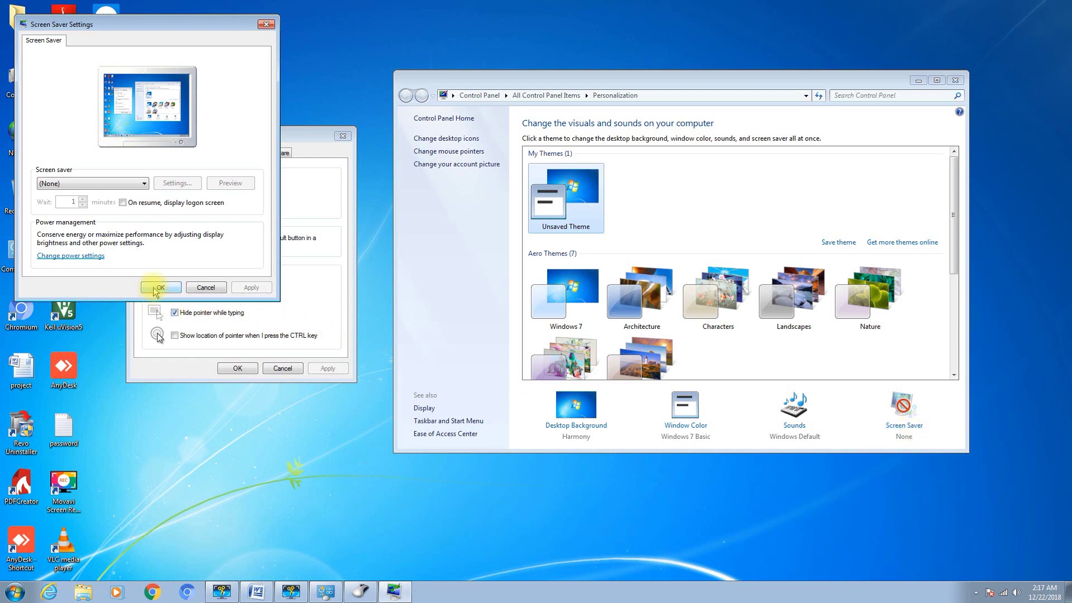
left_click(205, 288)
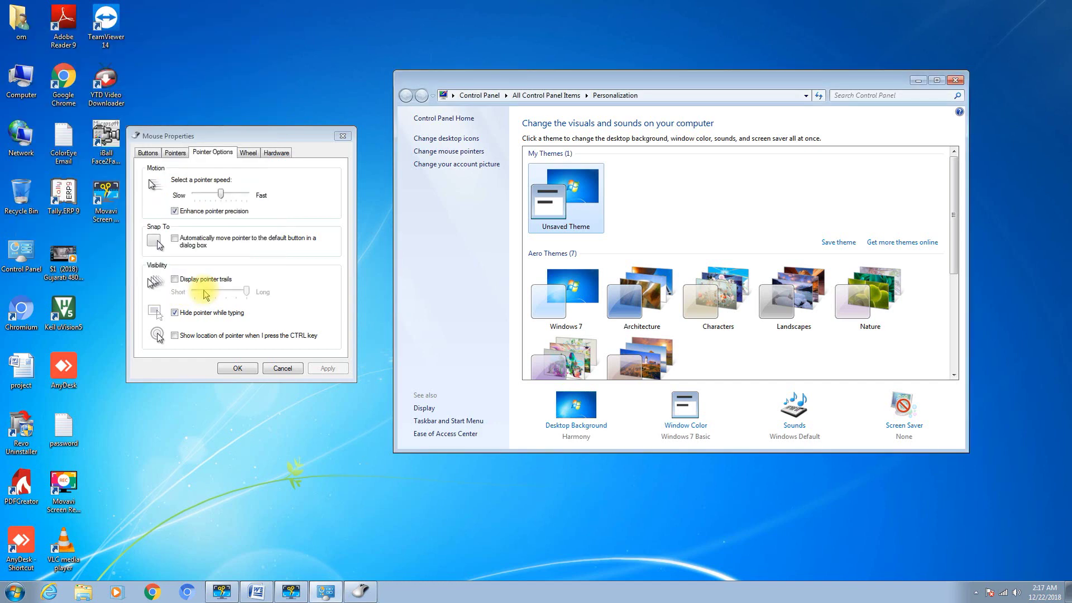
- Enable the Snap To option again, apply it and test it by opening and confirming Screen Saver Settings
left_click(175, 239)
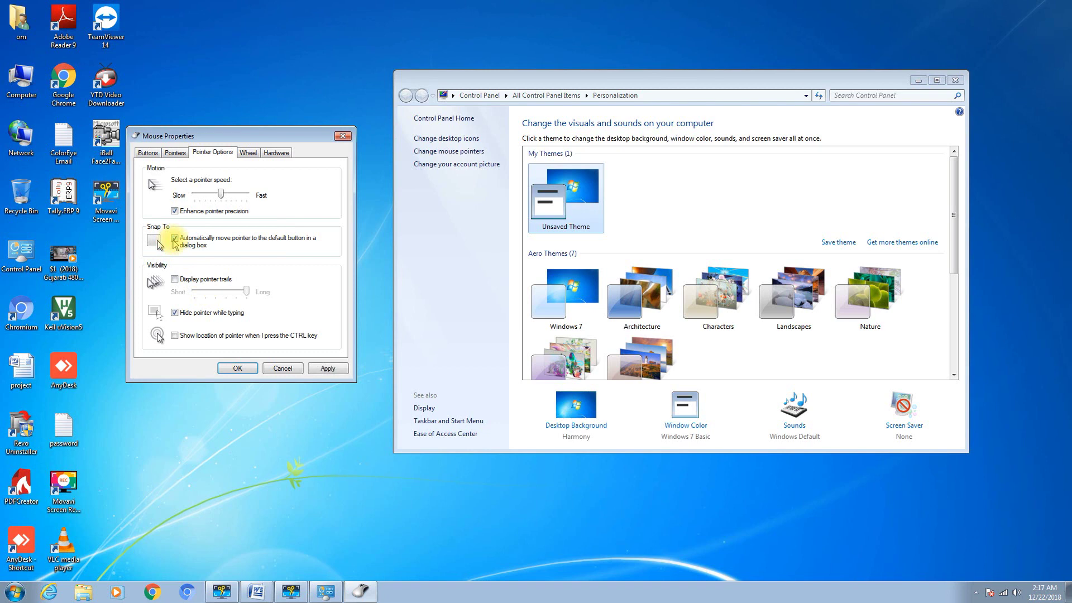
left_click(321, 370)
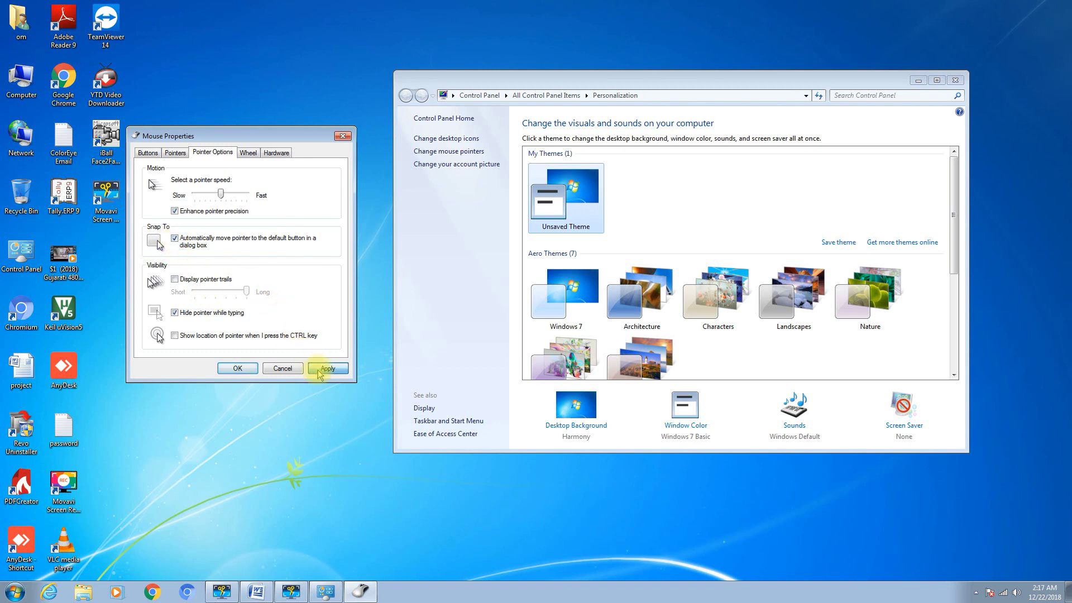
left_click(902, 428)
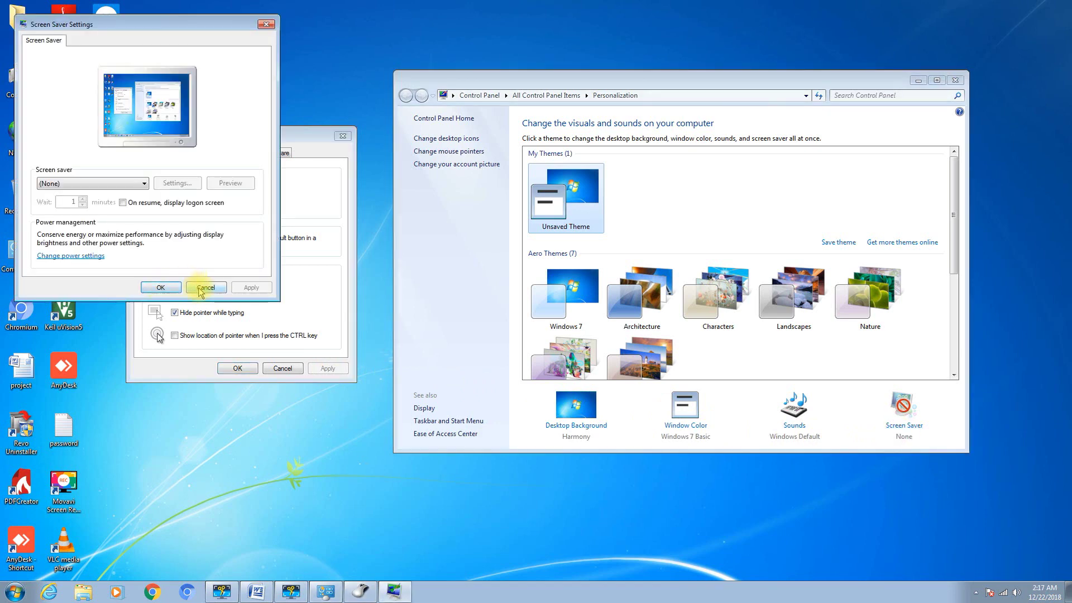
left_click(161, 287)
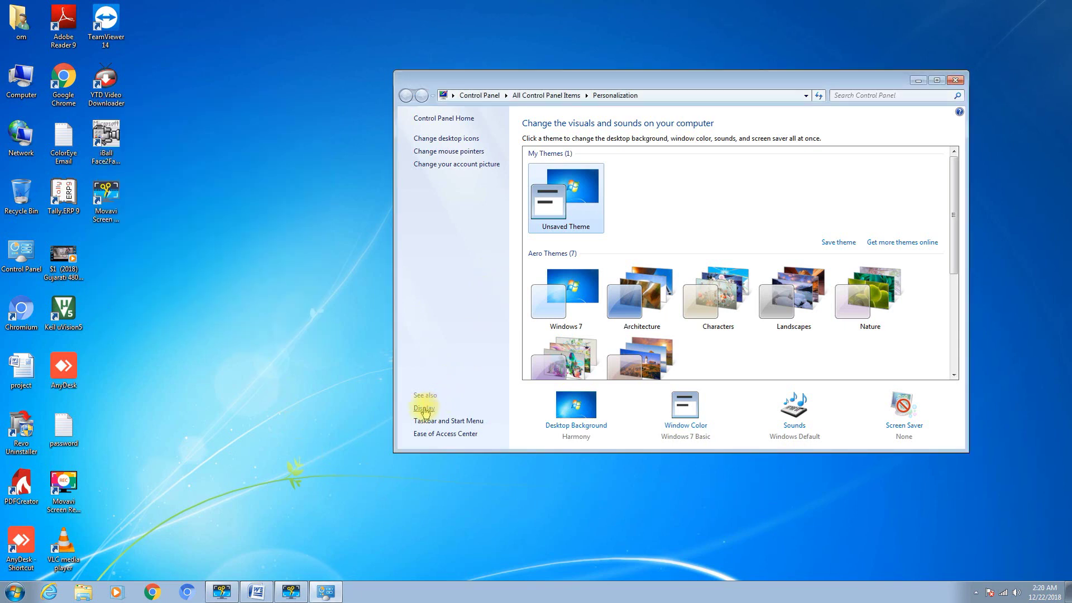
- Reopen the mouse pointer settings and turn off the display of pointer trails in the visibility options
left_click(468, 152)
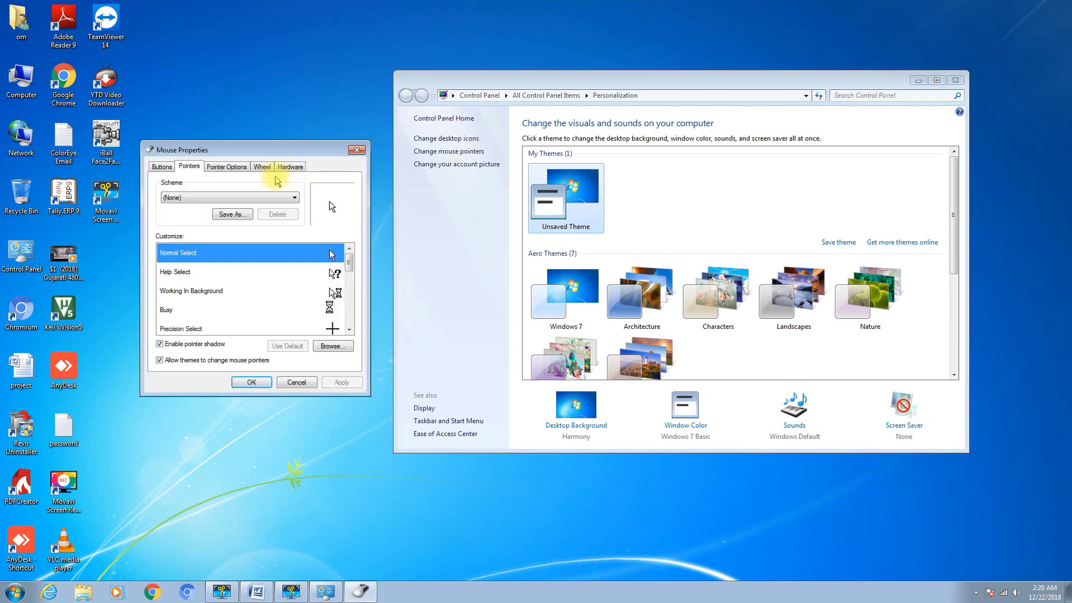
left_click(229, 166)
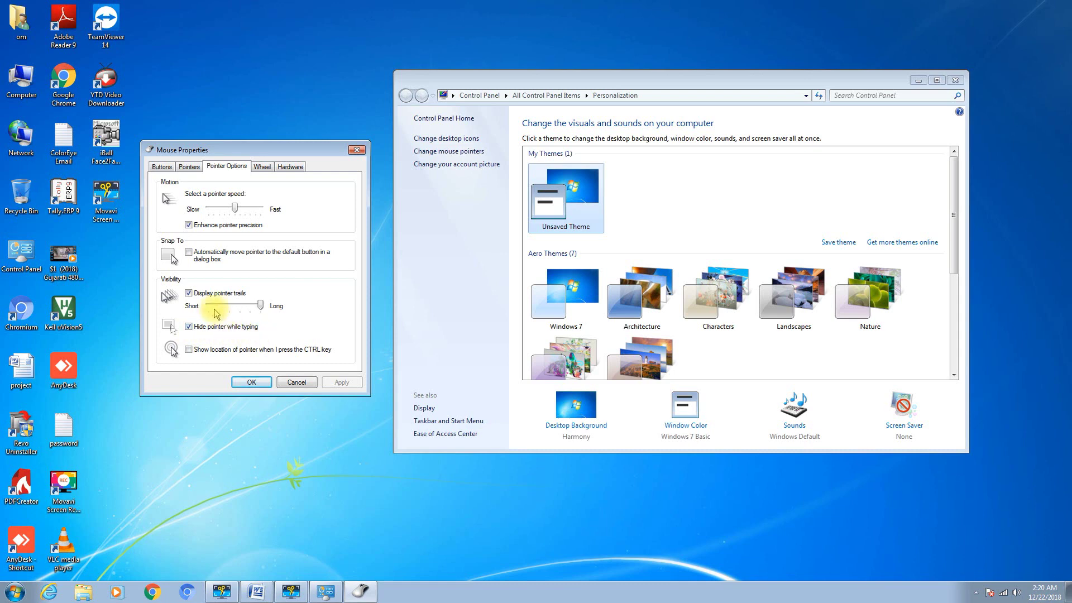
left_click(189, 294)
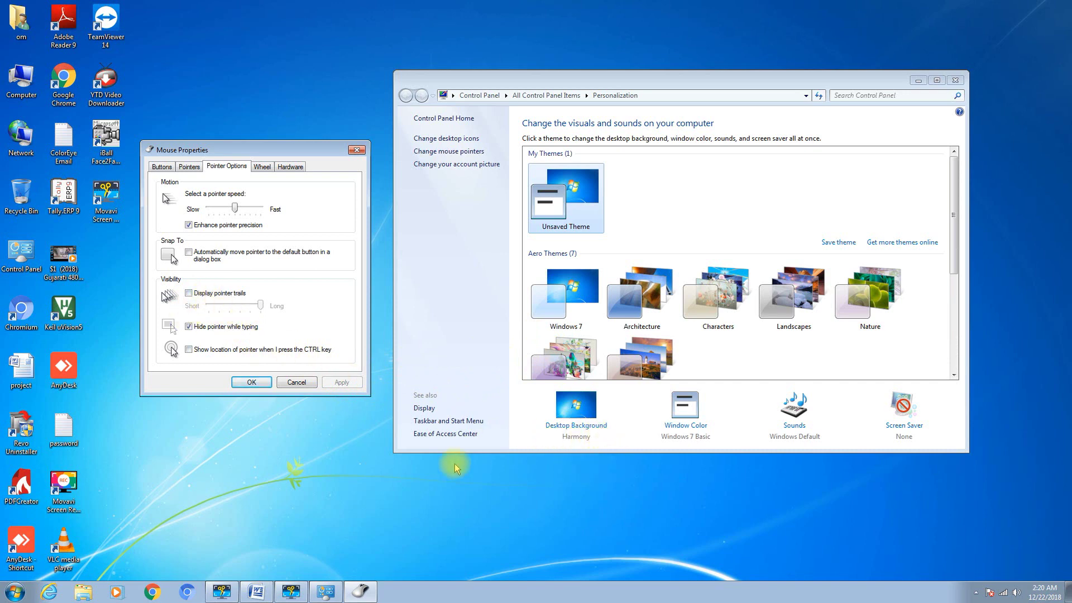
- Enable showing the pointer's location with the CTRL key, apply the setting and try it out over the empty desktop
left_click(190, 351)
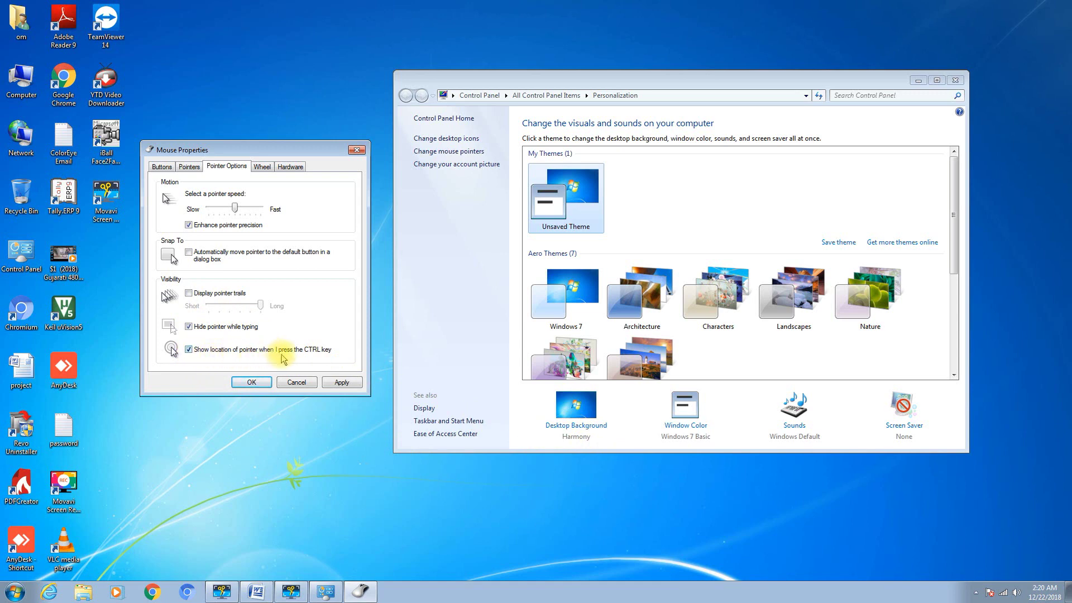
left_click(342, 382)
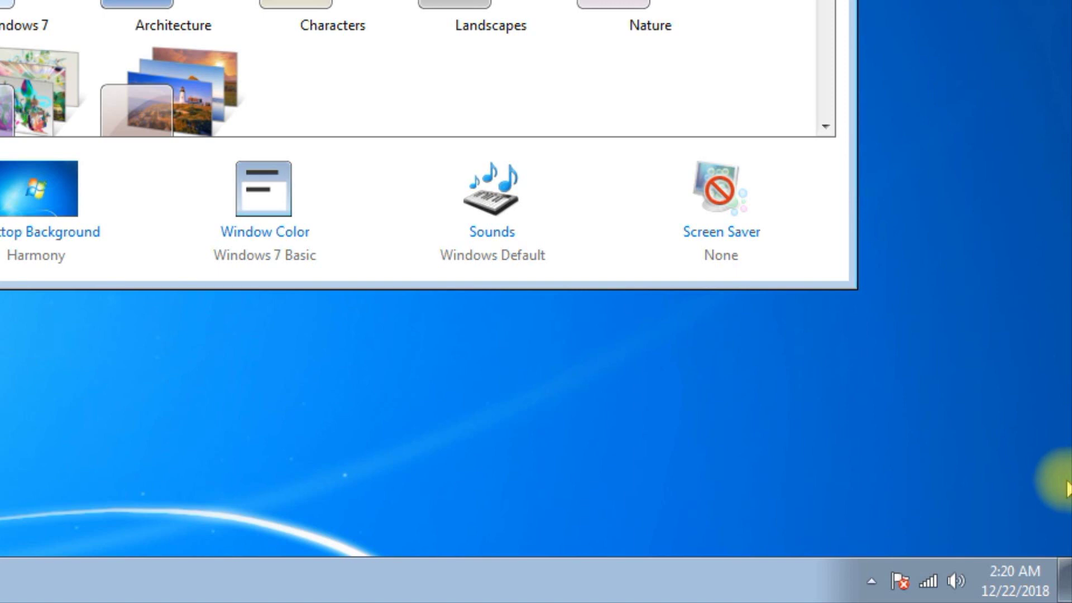
left_click(1014, 465)
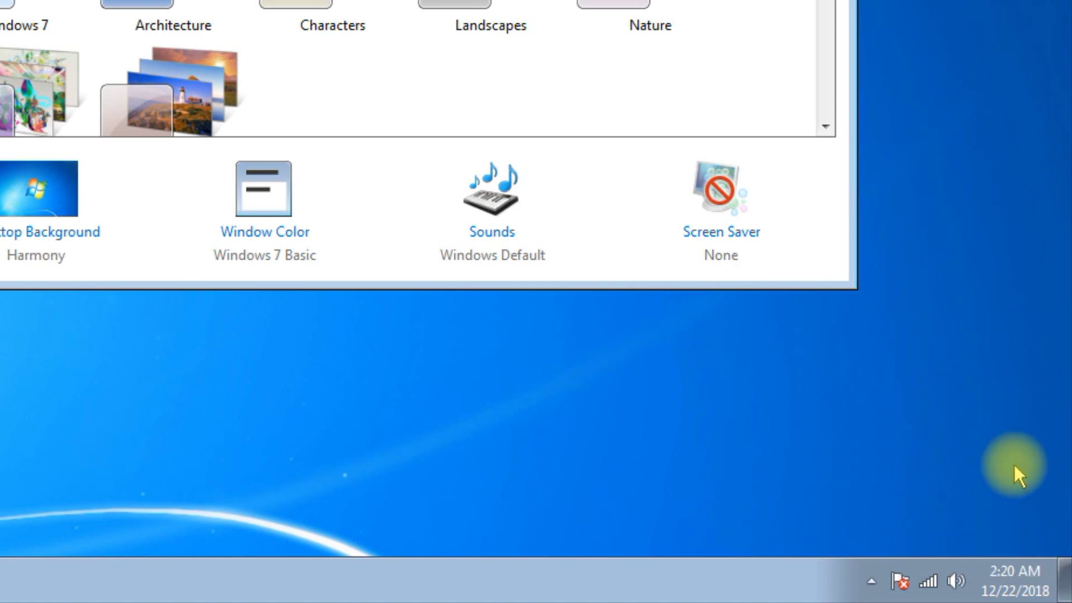
left_click(1015, 466)
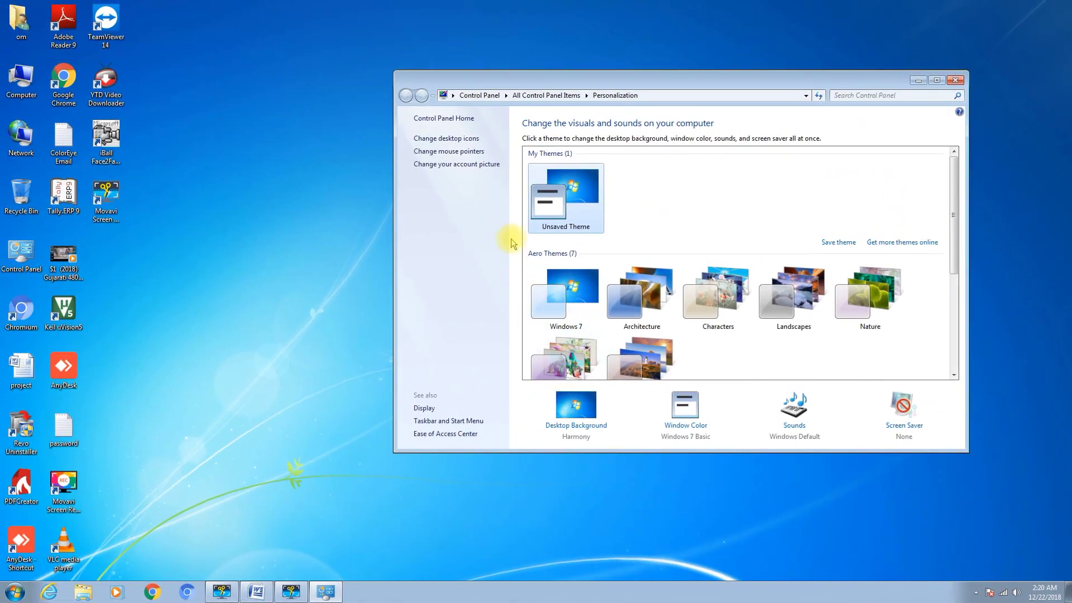
- Review the wheel, hardware, button and pointer options in Mouse Properties and close the dialog
left_click(430, 151)
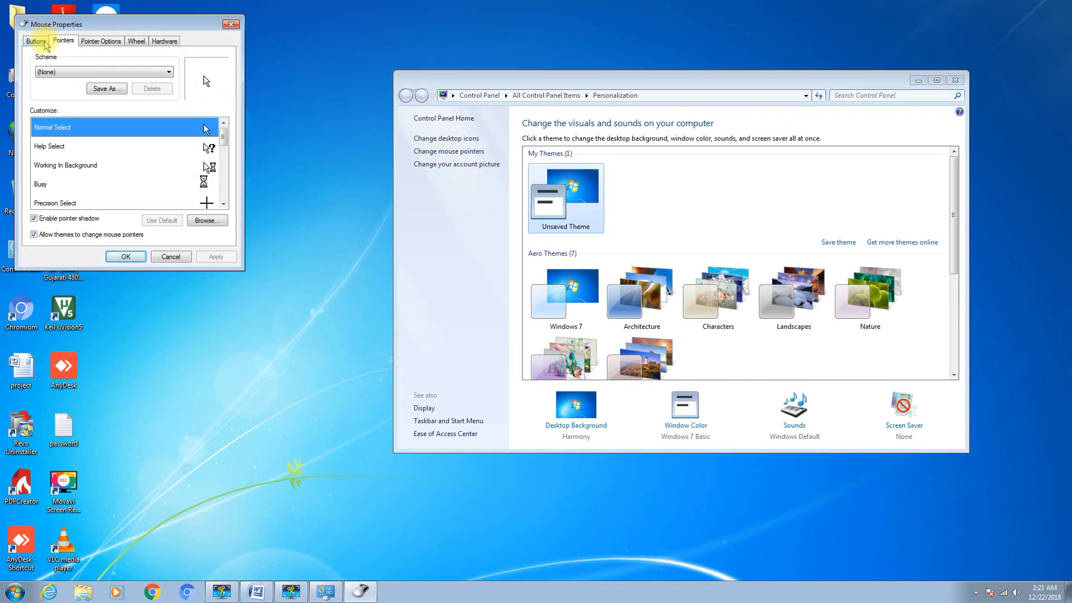
left_click(99, 45)
left_click(136, 43)
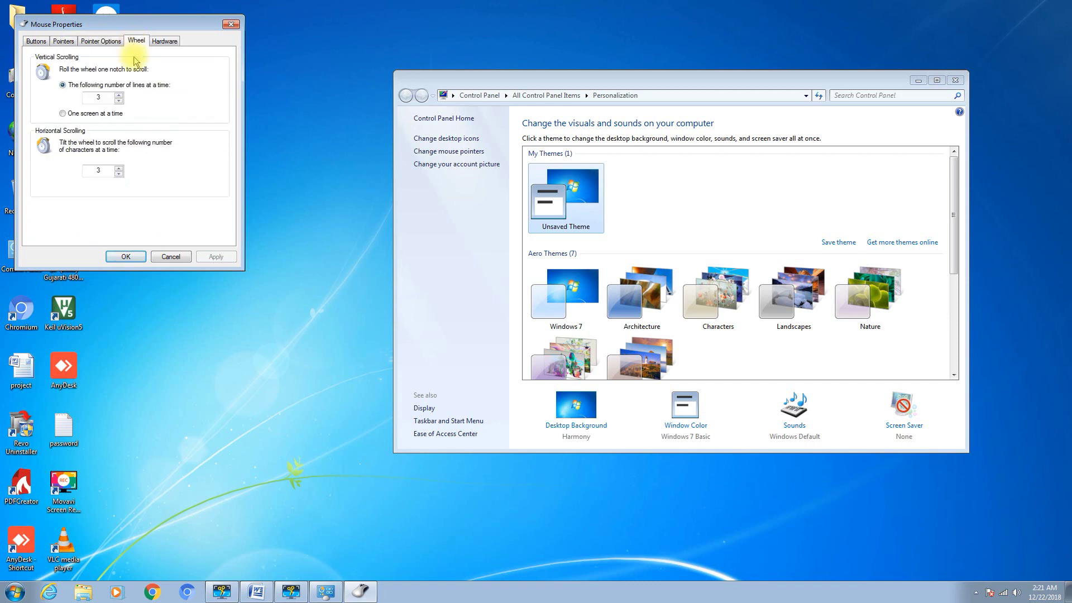
left_click(163, 43)
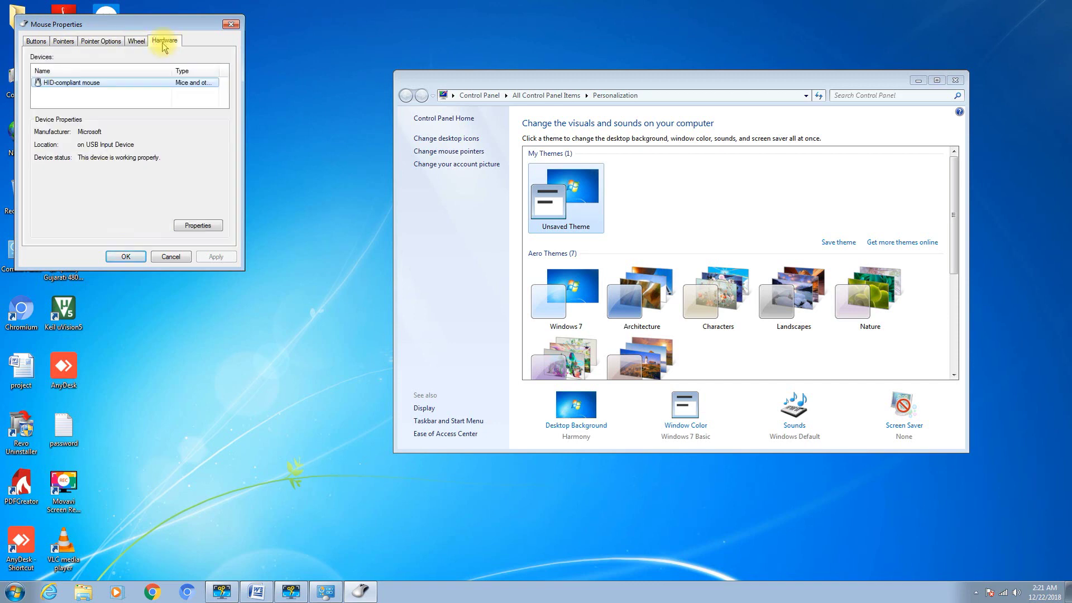
left_click(135, 42)
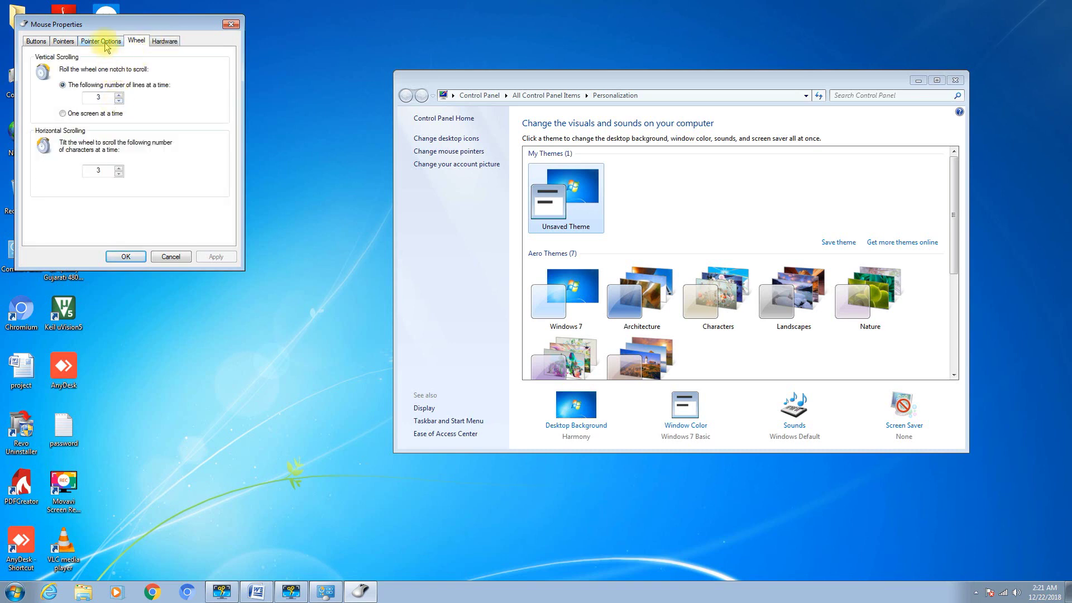
left_click(37, 42)
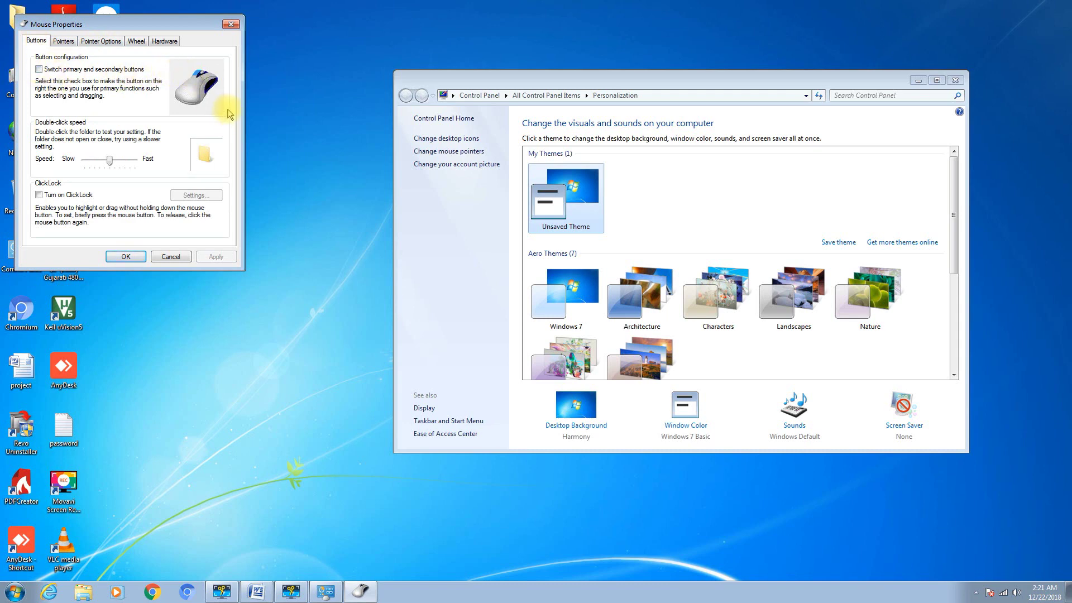
left_click(107, 43)
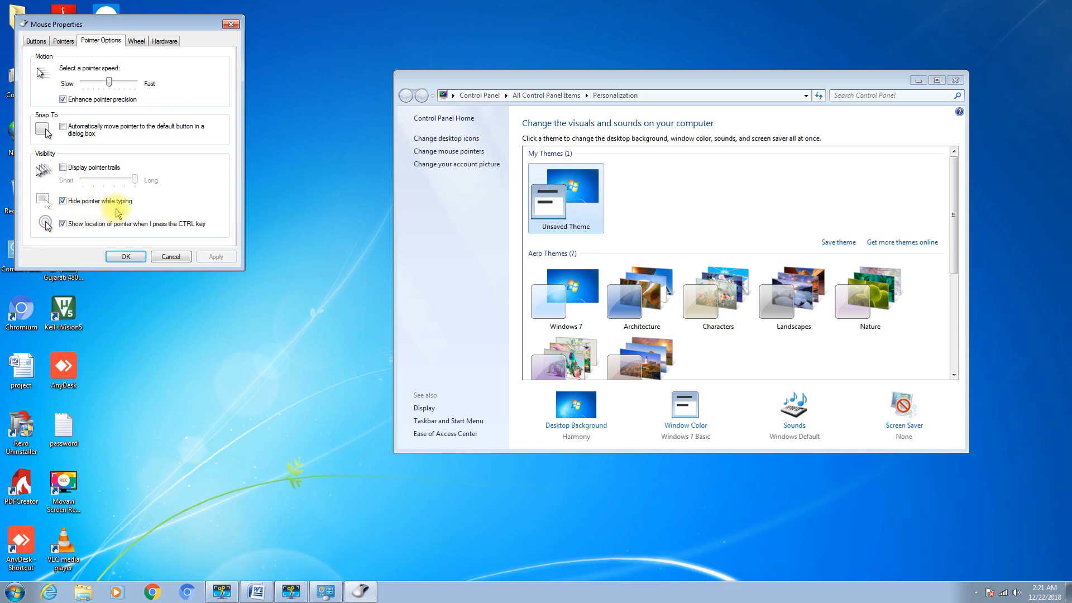
left_click(128, 258)
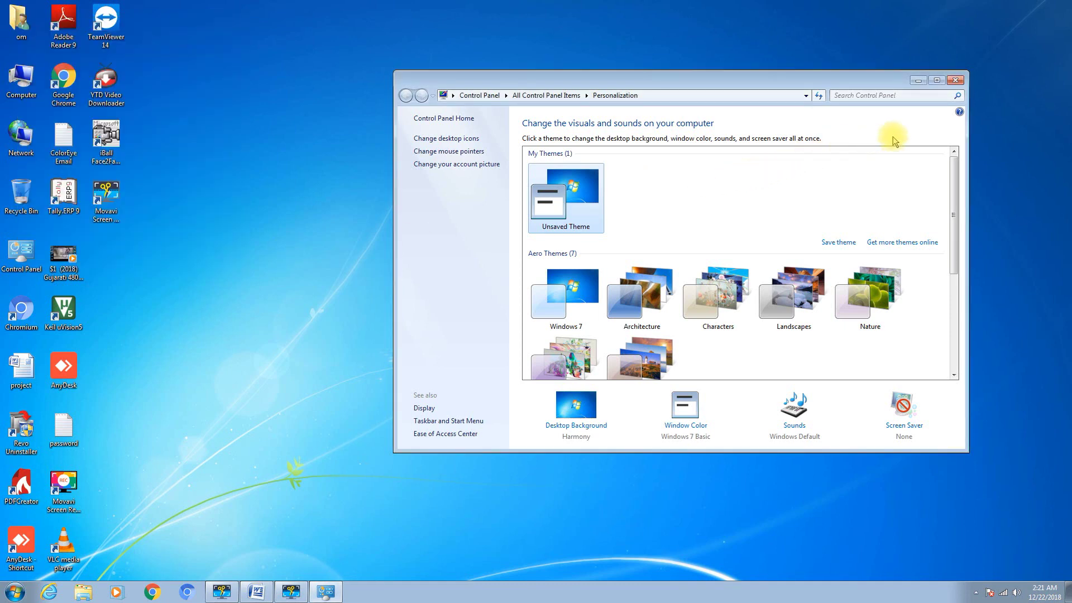